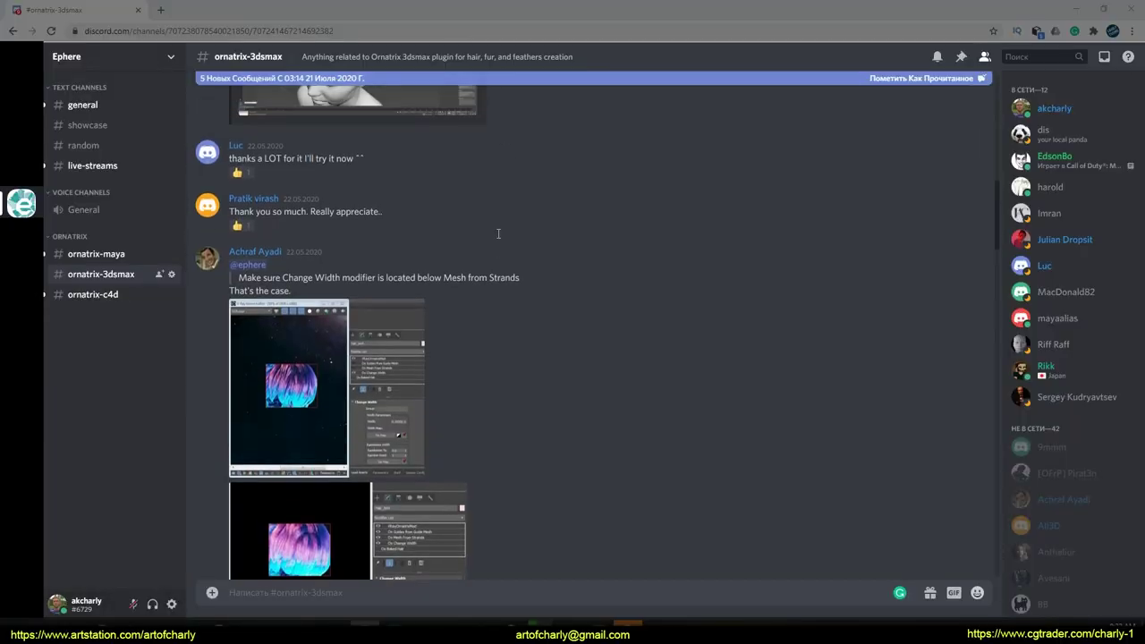
- Browse the ornatrix-3dsmax Discord channel, the Ornatrix Telegram group, and the VK community page with its question topic
{"action": "scroll", "coordinate": [498, 228], "scroll_direction": "up", "scroll_amount": 6}
{"action": "scroll", "coordinate": [499, 220], "scroll_direction": "down", "scroll_amount": 8}
{"action": "scroll", "coordinate": [460, 228], "scroll_direction": "down", "scroll_amount": 10}
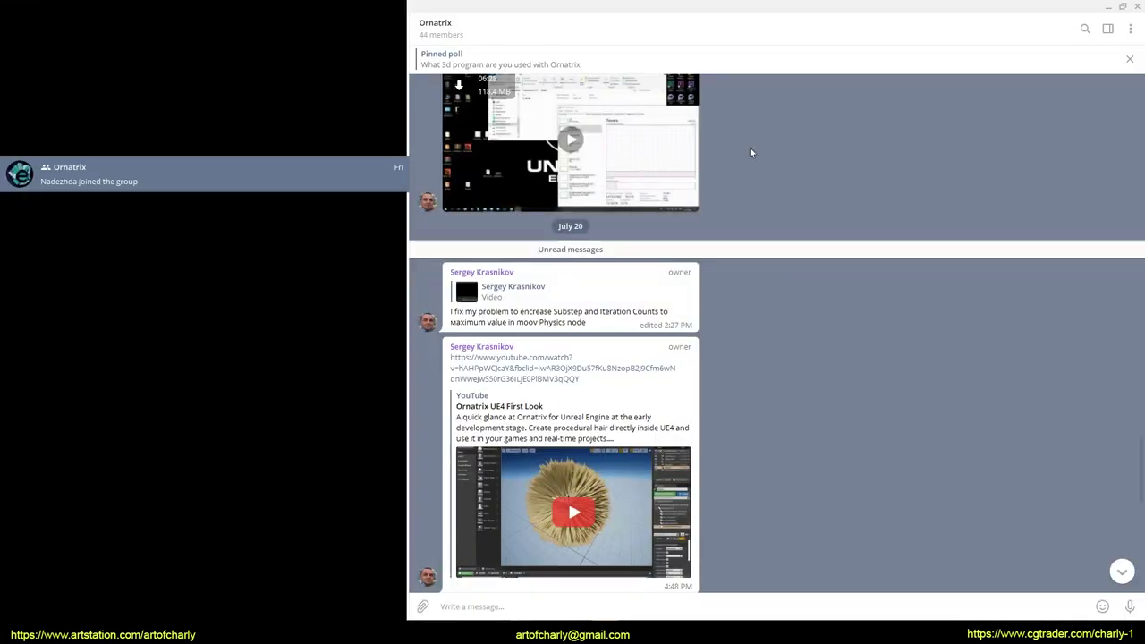
{"action": "scroll", "coordinate": [752, 184], "scroll_direction": "down", "scroll_amount": 8}
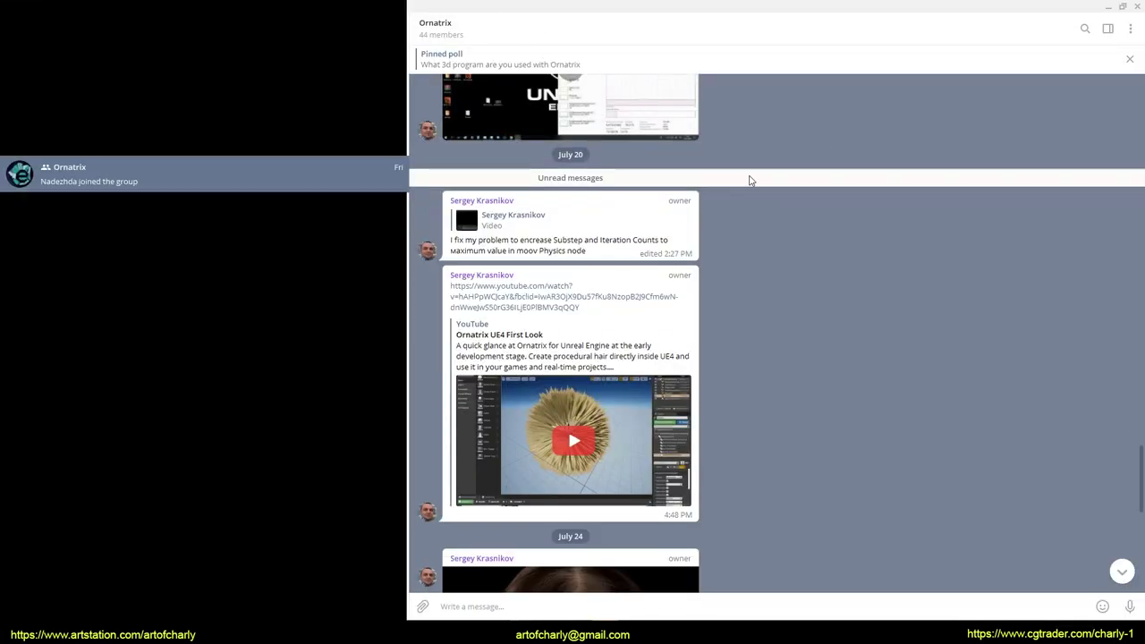
{"action": "scroll", "coordinate": [778, 215], "scroll_direction": "down", "scroll_amount": 2}
{"action": "scroll", "coordinate": [749, 263], "scroll_direction": "up", "scroll_amount": 10}
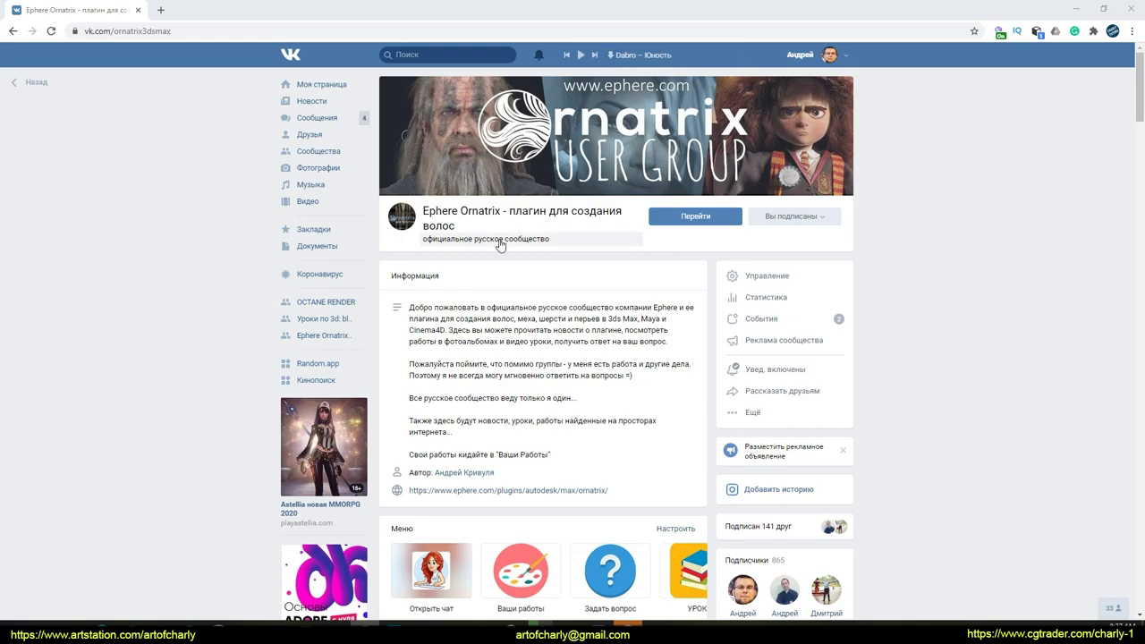
{"action": "scroll", "coordinate": [519, 247], "scroll_direction": "down", "scroll_amount": 5}
{"action": "left_click", "coordinate": [612, 165]}
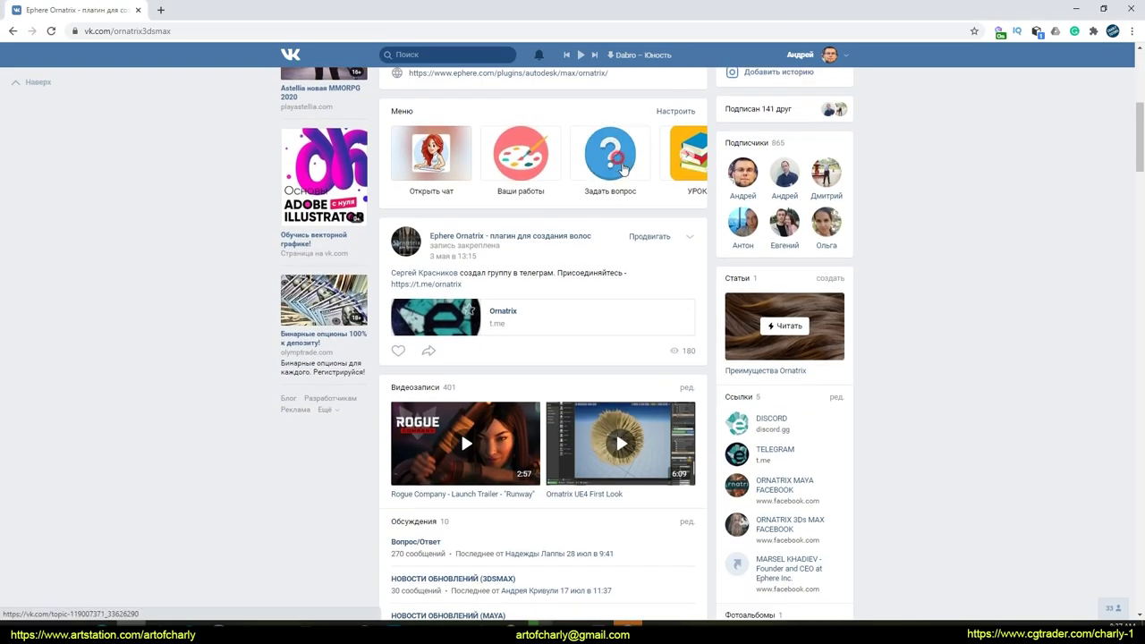
{"action": "scroll", "coordinate": [862, 227], "scroll_direction": "down", "scroll_amount": 20}
{"action": "scroll", "coordinate": [839, 299], "scroll_direction": "down", "scroll_amount": 20}
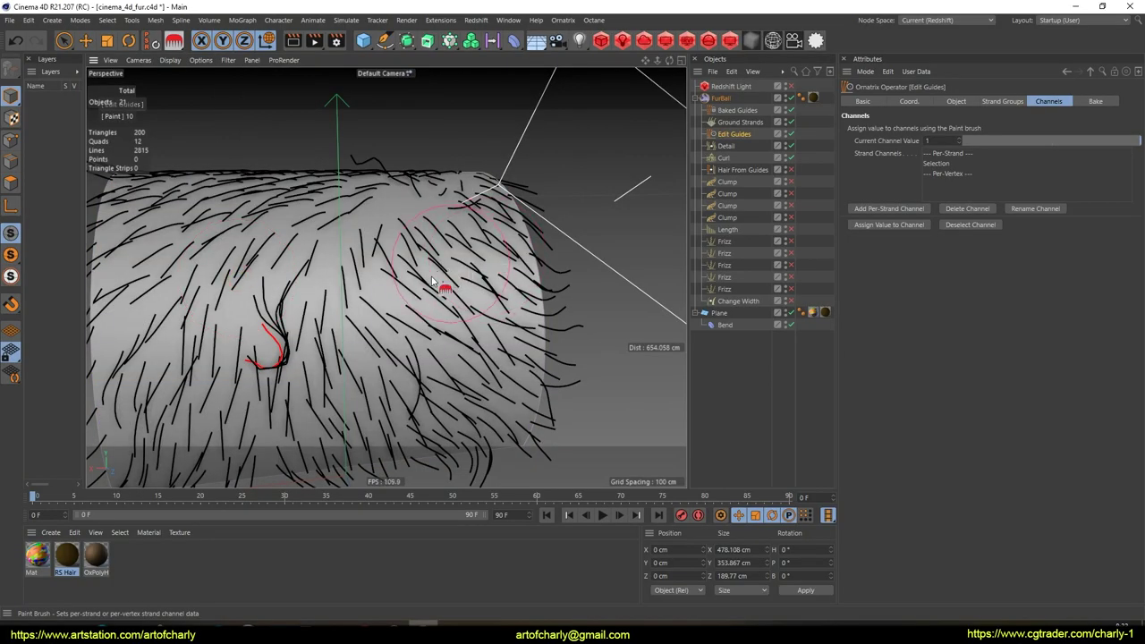
{"action": "left_click_drag", "start_coordinate": [432, 281], "coordinate": [492, 224], "text": "alt"}
{"action": "left_click", "coordinate": [727, 149]}
{"action": "left_click", "coordinate": [725, 157]}
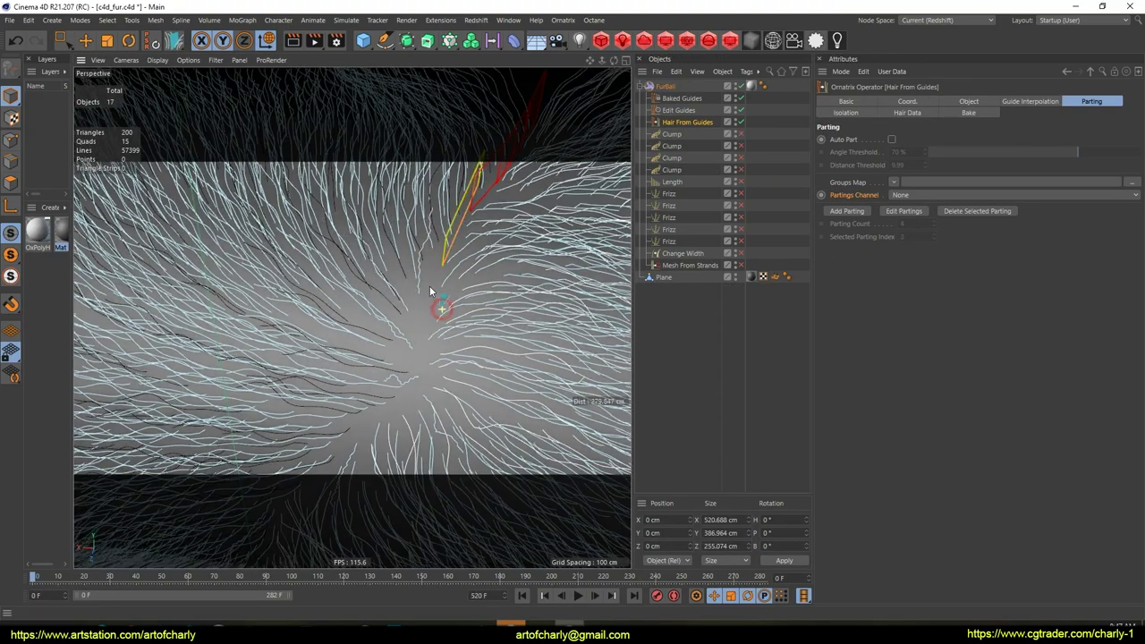
{"action": "left_click_drag", "start_coordinate": [430, 286], "coordinate": [434, 340], "text": "alt"}
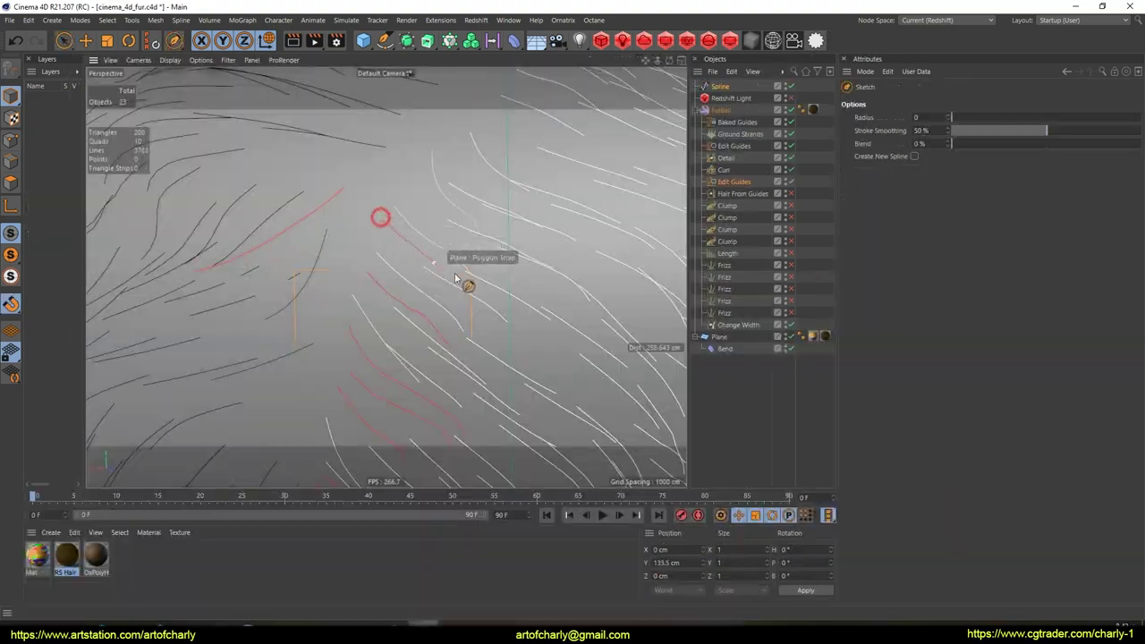
{"action": "mouse_move", "coordinate": [466, 281]}
{"action": "left_mouse_down", "text": "alt"}
{"action": "mouse_move", "coordinate": [455, 297]}
{"action": "mouse_move", "coordinate": [399, 239]}
{"action": "mouse_move", "coordinate": [468, 304]}
{"action": "left_mouse_up", "text": "alt"}
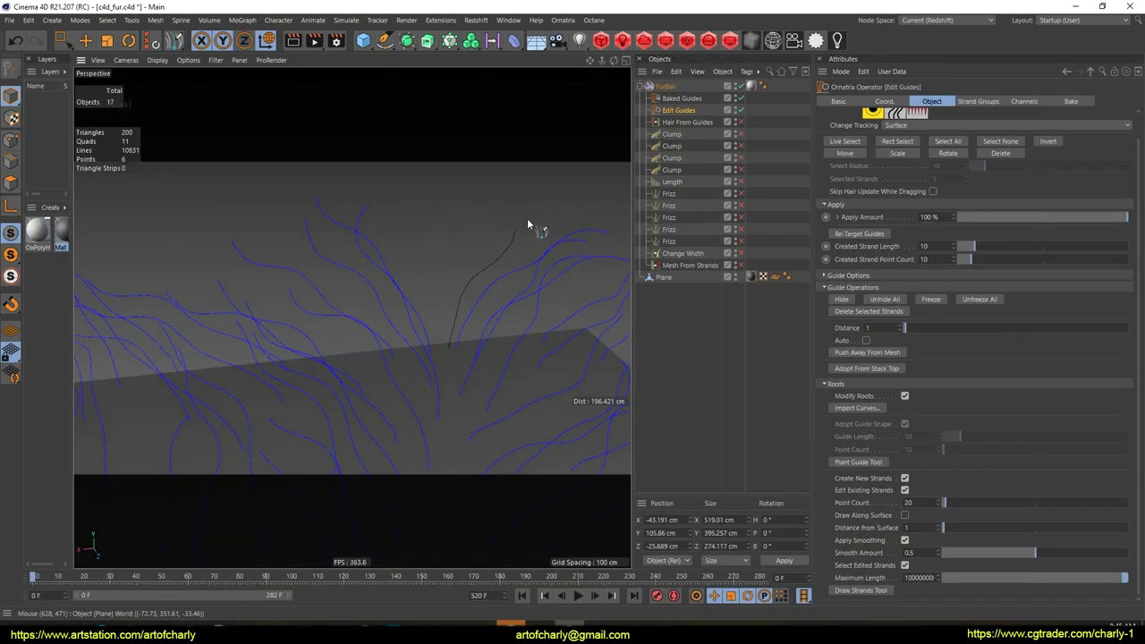
{"action": "left_click_drag", "start_coordinate": [528, 225], "coordinate": [447, 299], "text": "alt"}
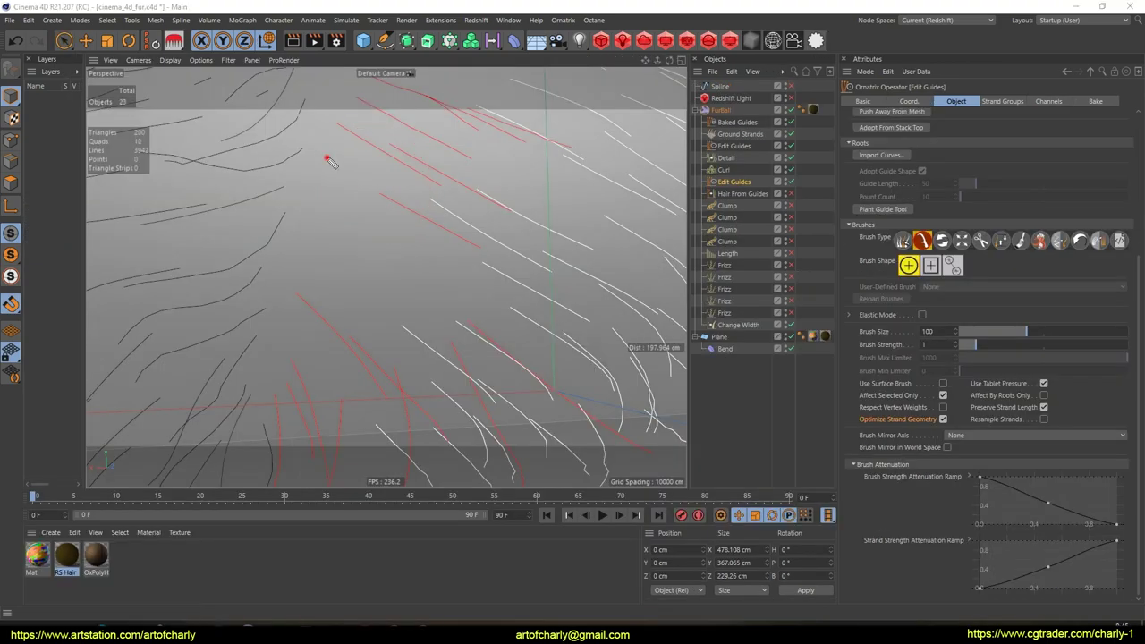
{"action": "left_click_drag", "start_coordinate": [327, 158], "coordinate": [316, 215]}
{"action": "left_click_drag", "start_coordinate": [343, 181], "coordinate": [346, 187]}
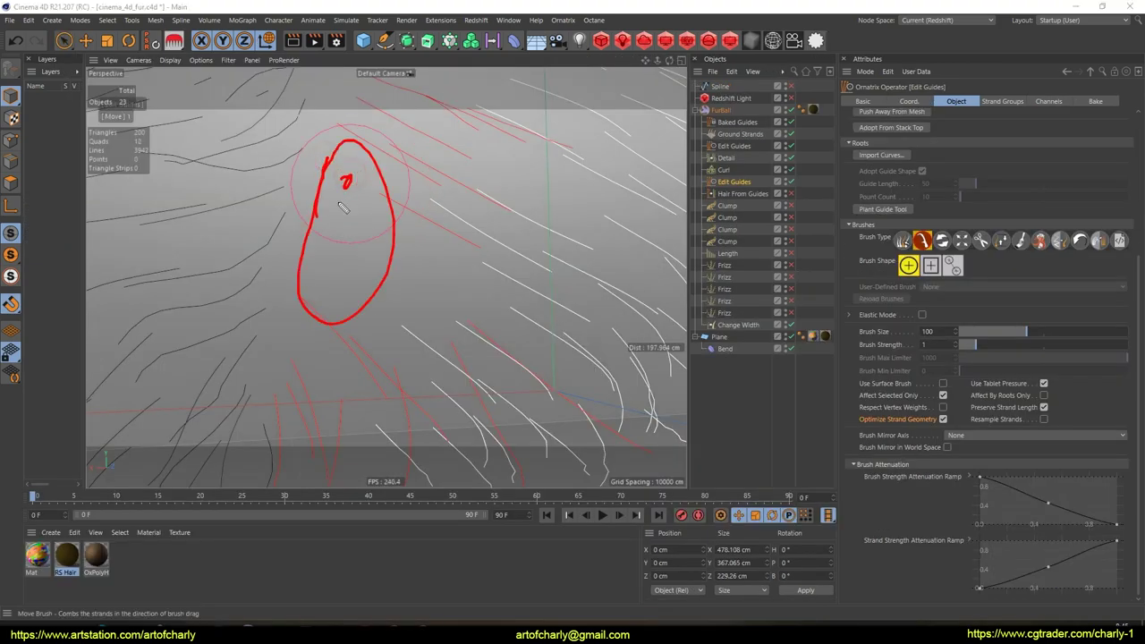
{"action": "mouse_move", "coordinate": [326, 286]}
{"action": "left_mouse_down"}
{"action": "mouse_move", "coordinate": [499, 366]}
{"action": "mouse_move", "coordinate": [537, 326]}
{"action": "mouse_move", "coordinate": [483, 260]}
{"action": "left_mouse_up"}
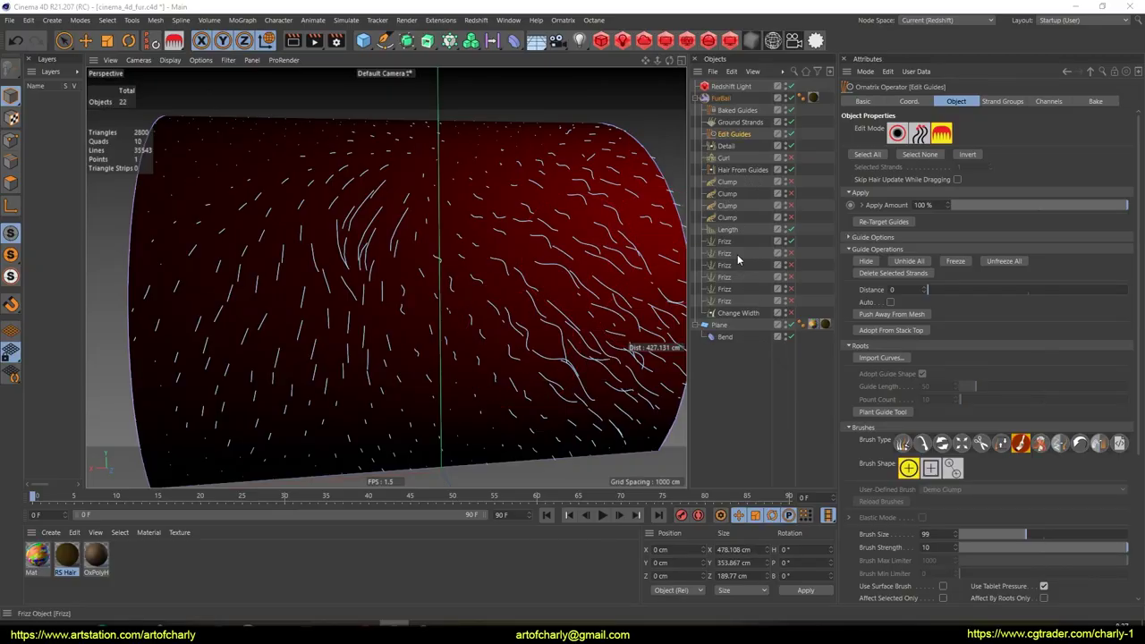
- Set the Length operator's value channel and the first Frizz operator's amount channel to None
{"action": "left_click", "coordinate": [727, 230]}
{"action": "left_click", "coordinate": [939, 257]}
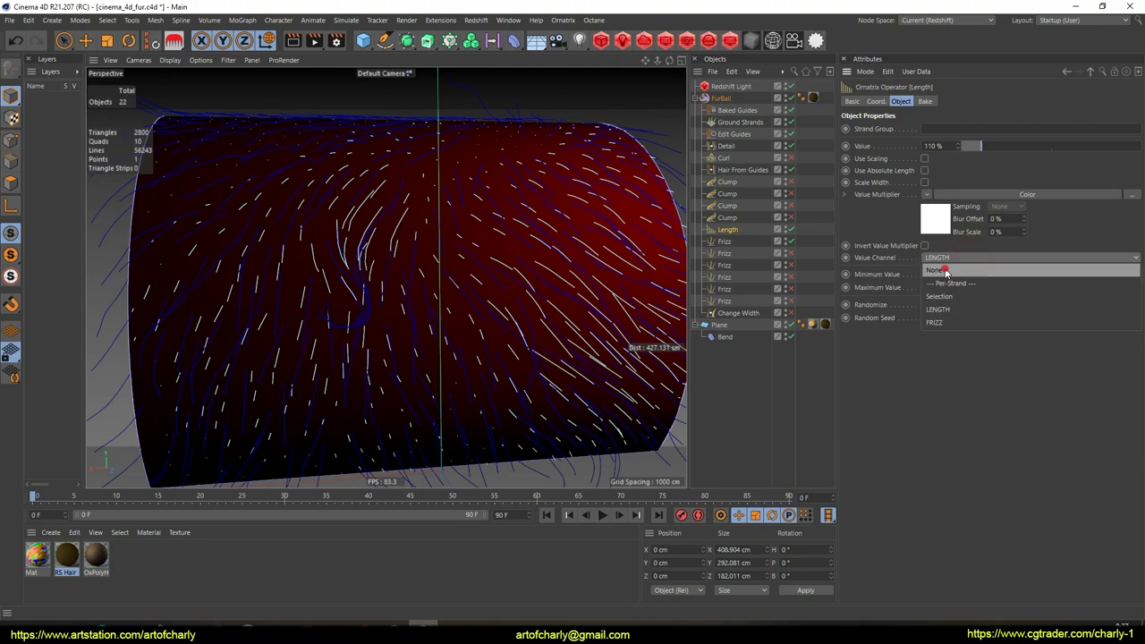
{"action": "left_click", "coordinate": [940, 270]}
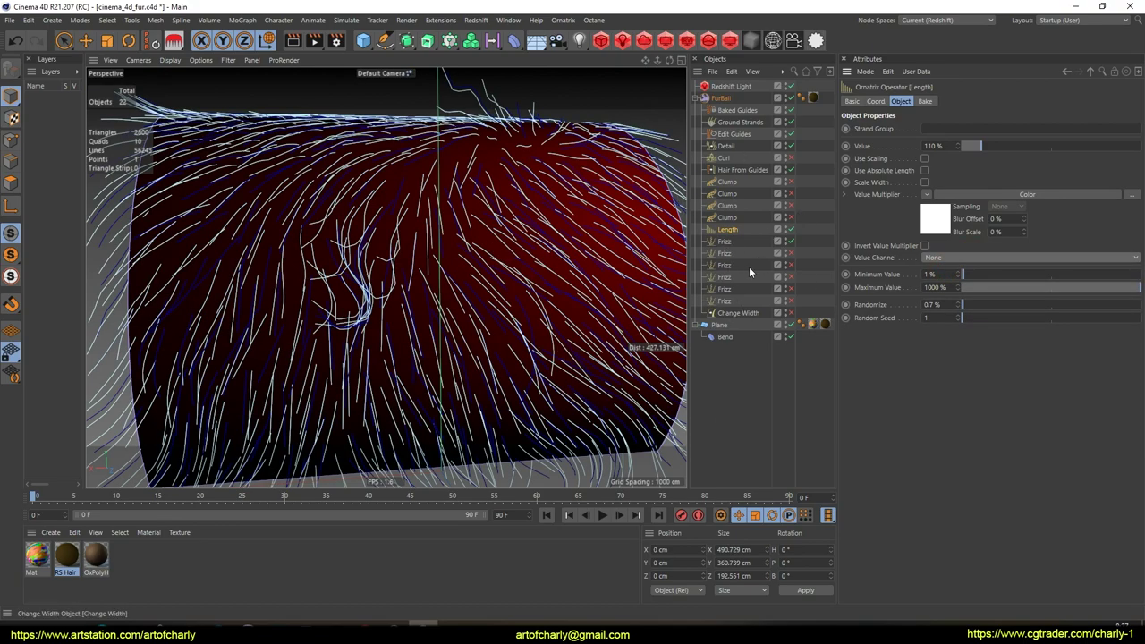
{"action": "left_click", "coordinate": [725, 241]}
{"action": "left_click", "coordinate": [939, 273]}
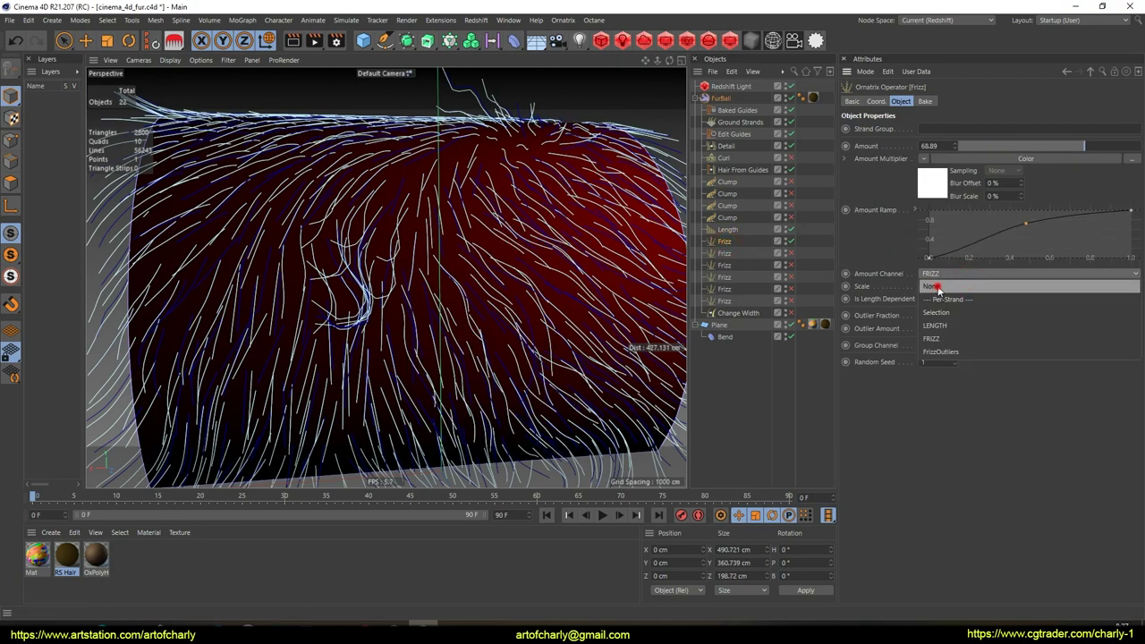
{"action": "left_click", "coordinate": [935, 287]}
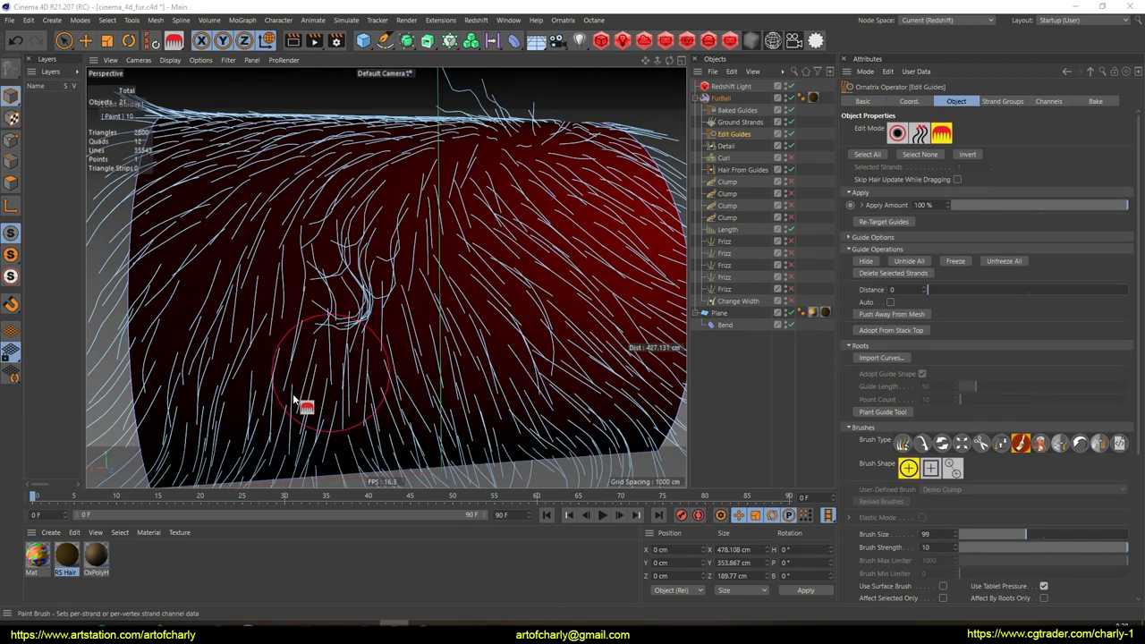
- Set the Detail operator's view point count to 10
{"action": "mouse_move", "coordinate": [286, 407]}
{"action": "left_mouse_down"}
{"action": "mouse_move", "coordinate": [238, 332]}
{"action": "mouse_move", "coordinate": [473, 281]}
{"action": "mouse_move", "coordinate": [546, 340]}
{"action": "mouse_move", "coordinate": [480, 299]}
{"action": "mouse_move", "coordinate": [537, 378]}
{"action": "mouse_move", "coordinate": [593, 366]}
{"action": "mouse_move", "coordinate": [446, 362]}
{"action": "mouse_move", "coordinate": [431, 331]}
{"action": "mouse_move", "coordinate": [552, 223]}
{"action": "mouse_move", "coordinate": [468, 174]}
{"action": "mouse_move", "coordinate": [537, 192]}
{"action": "mouse_move", "coordinate": [557, 177]}
{"action": "mouse_move", "coordinate": [544, 191]}
{"action": "mouse_move", "coordinate": [573, 189]}
{"action": "mouse_move", "coordinate": [524, 182]}
{"action": "mouse_move", "coordinate": [582, 302]}
{"action": "mouse_move", "coordinate": [609, 429]}
{"action": "mouse_move", "coordinate": [550, 268]}
{"action": "mouse_move", "coordinate": [592, 204]}
{"action": "left_mouse_up"}
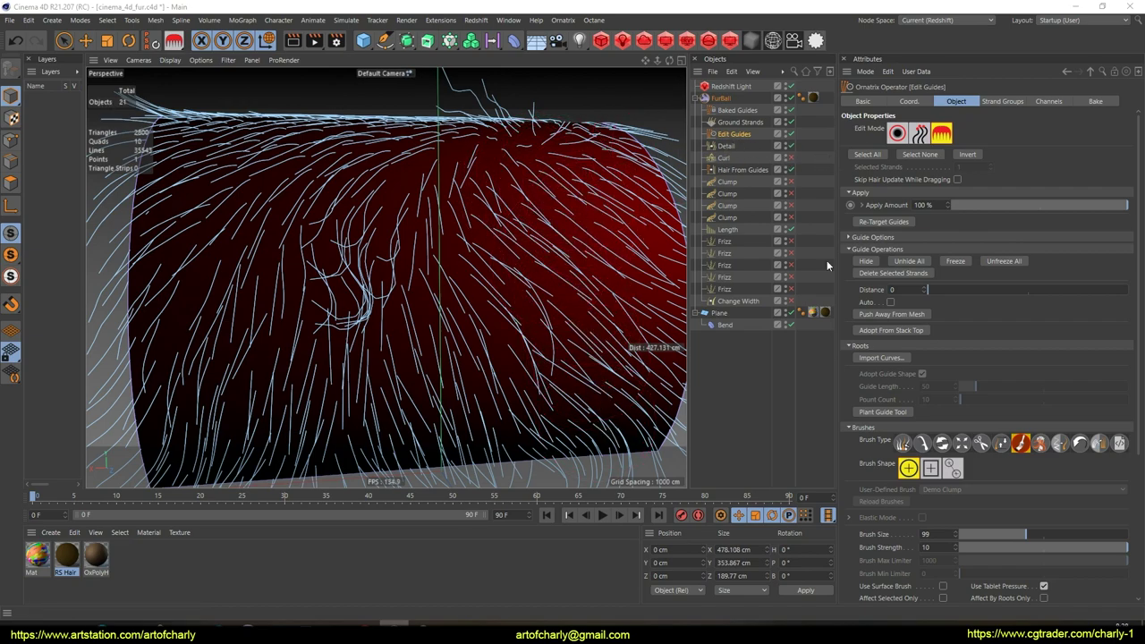
{"action": "left_click_drag", "start_coordinate": [546, 251], "coordinate": [571, 271], "text": "alt"}
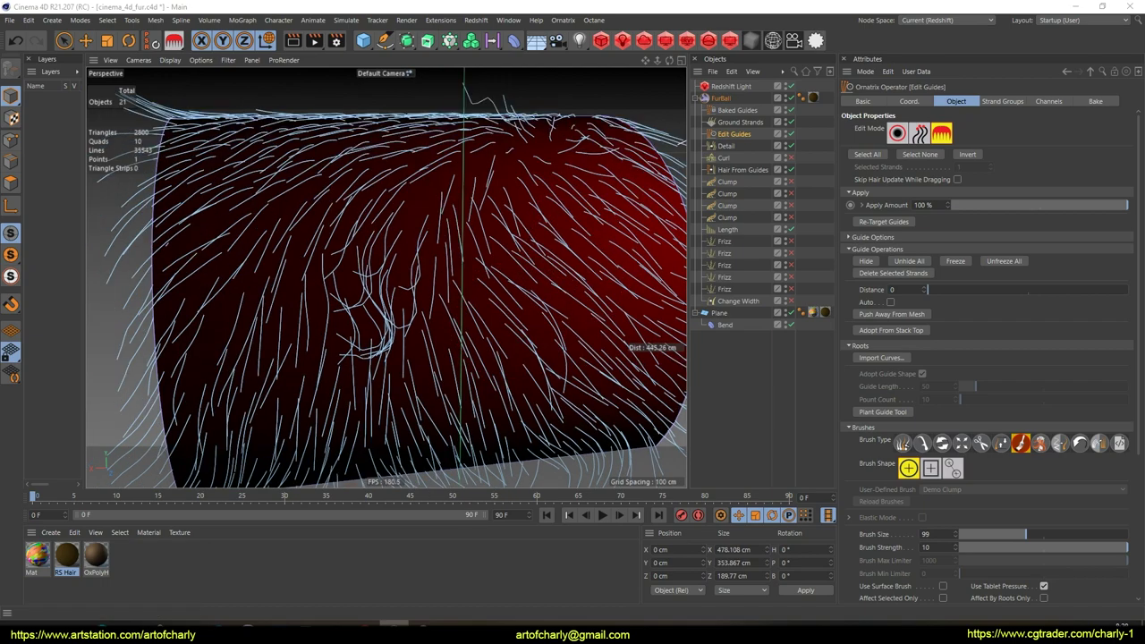
{"action": "left_click", "coordinate": [725, 147]}
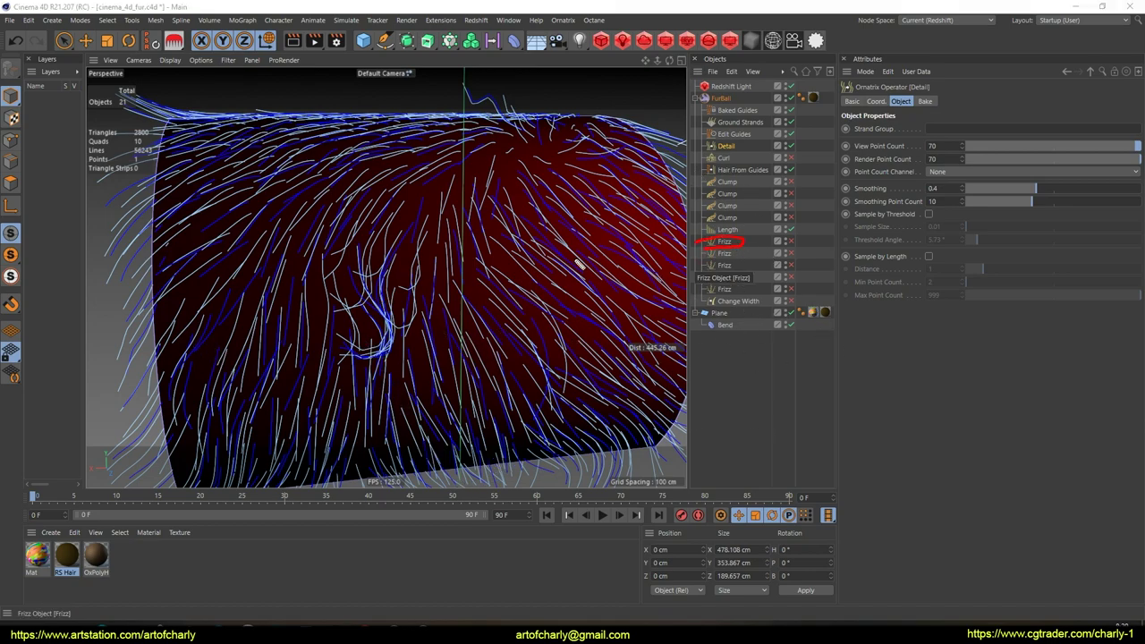
{"action": "key", "text": "Escape"}
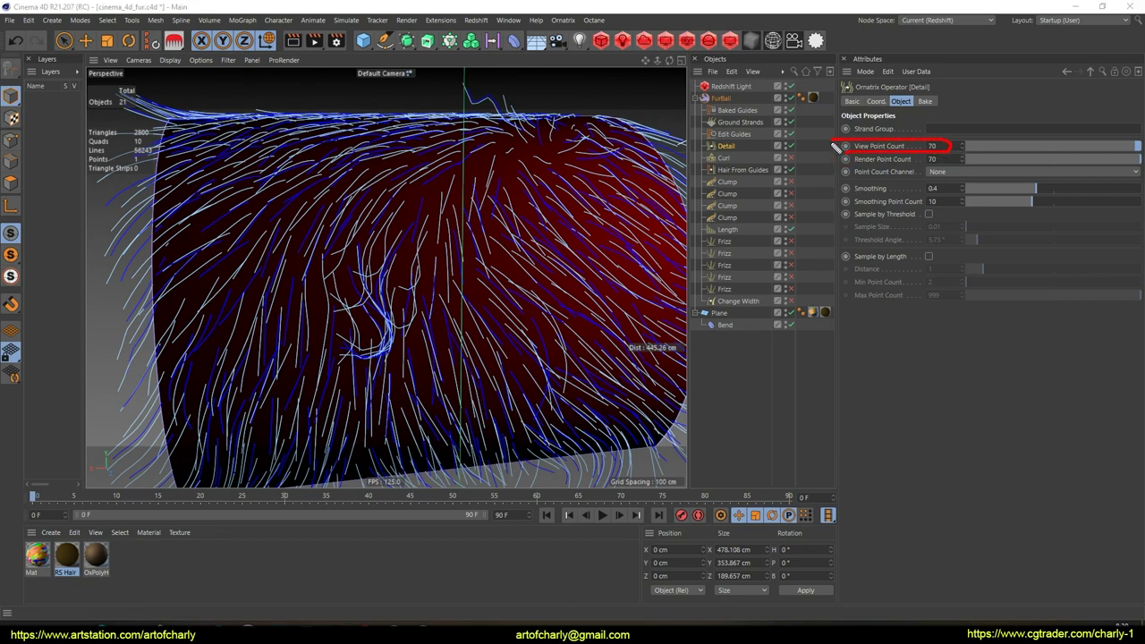
{"action": "key", "text": "Return"}
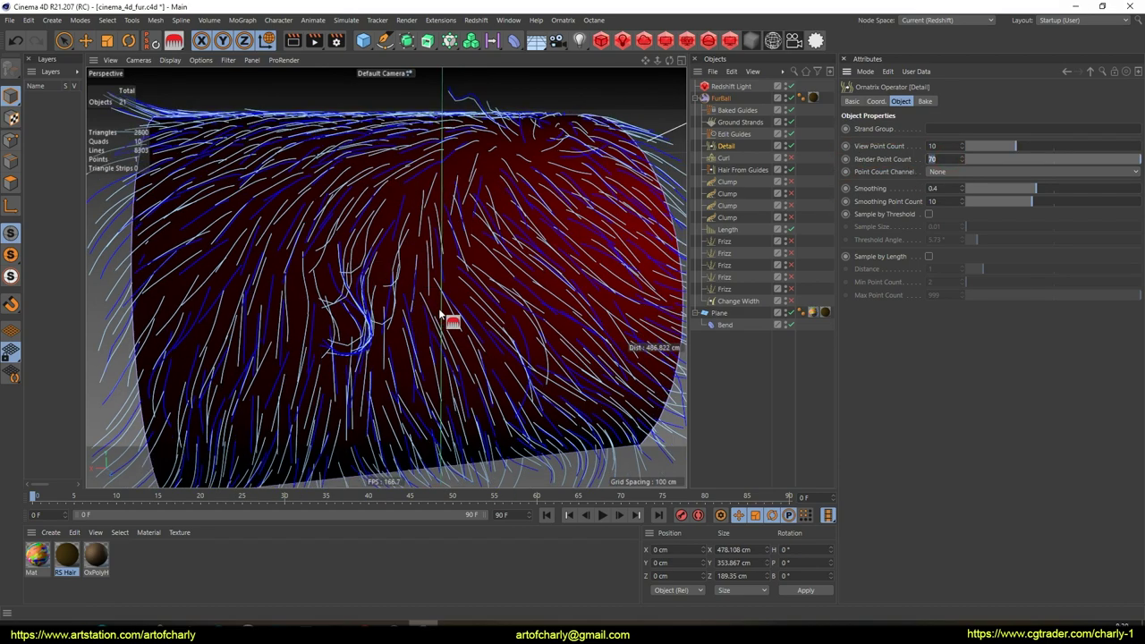
{"action": "left_click_drag", "start_coordinate": [416, 256], "coordinate": [470, 257], "text": "alt"}
{"action": "left_click_drag", "start_coordinate": [486, 233], "coordinate": [519, 221], "text": "alt"}
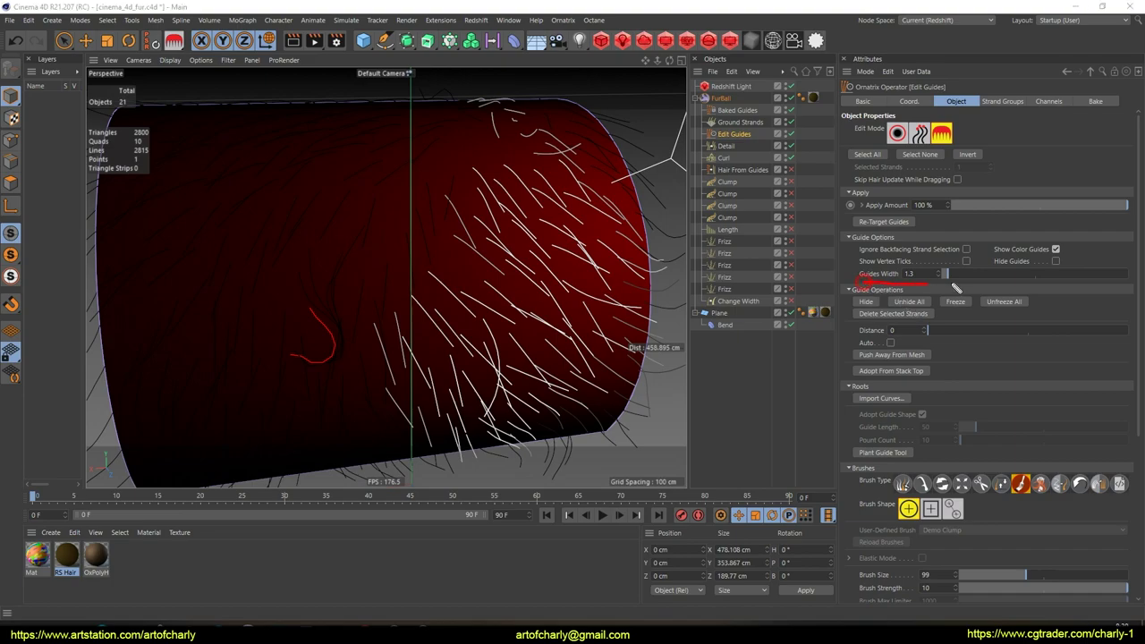
- Increase the guides width of the Edit Guides operator to 2.9
{"action": "mouse_move", "coordinate": [952, 275]}
{"action": "left_mouse_down"}
{"action": "mouse_move", "coordinate": [1015, 271]}
{"action": "mouse_move", "coordinate": [934, 277]}
{"action": "mouse_move", "coordinate": [976, 284]}
{"action": "mouse_move", "coordinate": [1017, 266]}
{"action": "mouse_move", "coordinate": [958, 273]}
{"action": "mouse_move", "coordinate": [981, 273]}
{"action": "left_mouse_up"}
{"action": "mouse_move", "coordinate": [434, 203]}
{"action": "left_mouse_down", "text": "alt"}
{"action": "mouse_move", "coordinate": [575, 195]}
{"action": "mouse_move", "coordinate": [513, 271]}
{"action": "mouse_move", "coordinate": [511, 231]}
{"action": "left_mouse_up", "text": "alt"}
{"action": "scroll", "coordinate": [514, 271], "scroll_direction": "down", "scroll_amount": 5}
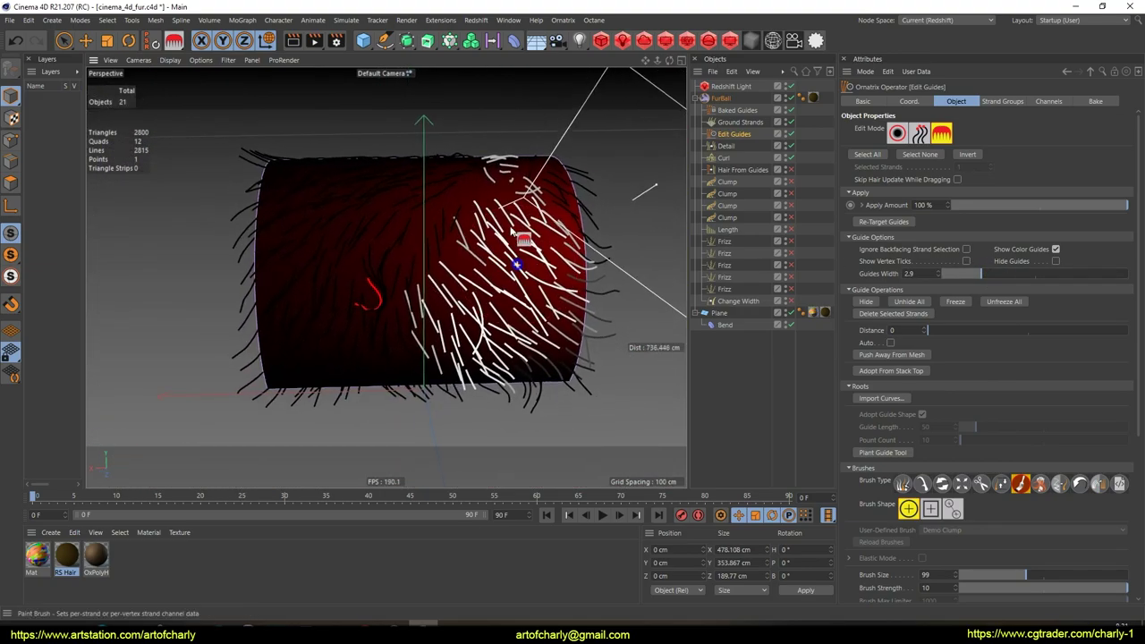
{"action": "scroll", "coordinate": [513, 233], "scroll_direction": "up", "scroll_amount": 5}
- Delete the FRIZZ and LENGTH per-strand channels from the Edit Guides operator
{"action": "left_click", "coordinate": [1047, 101]}
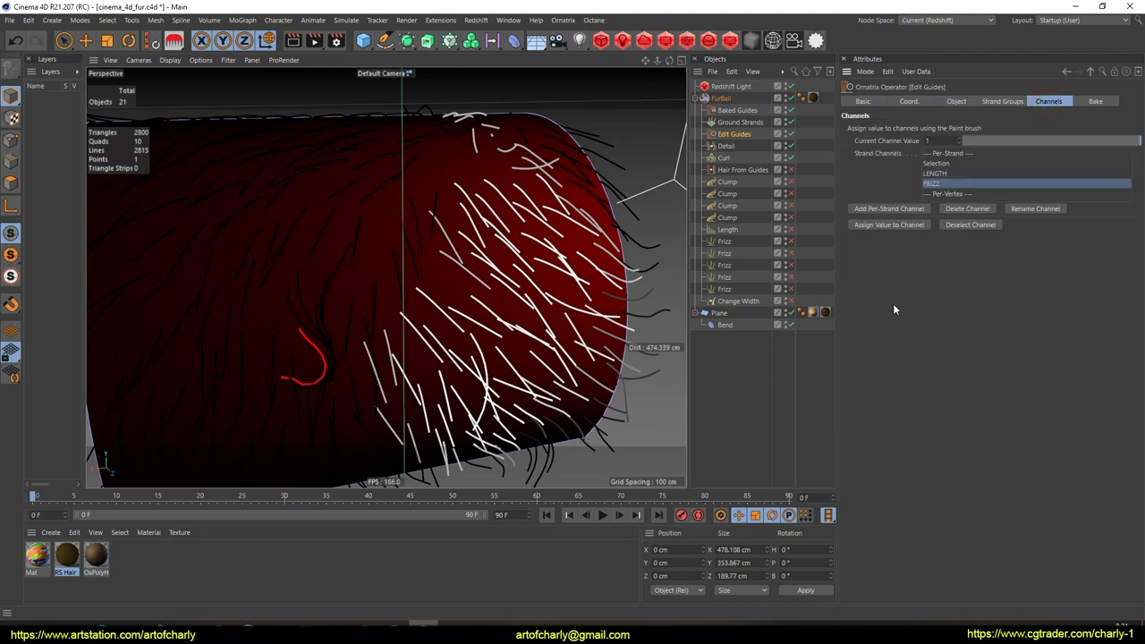
{"action": "left_click", "coordinate": [950, 182]}
{"action": "left_click", "coordinate": [972, 210]}
{"action": "left_click", "coordinate": [939, 173]}
{"action": "left_click", "coordinate": [972, 210]}
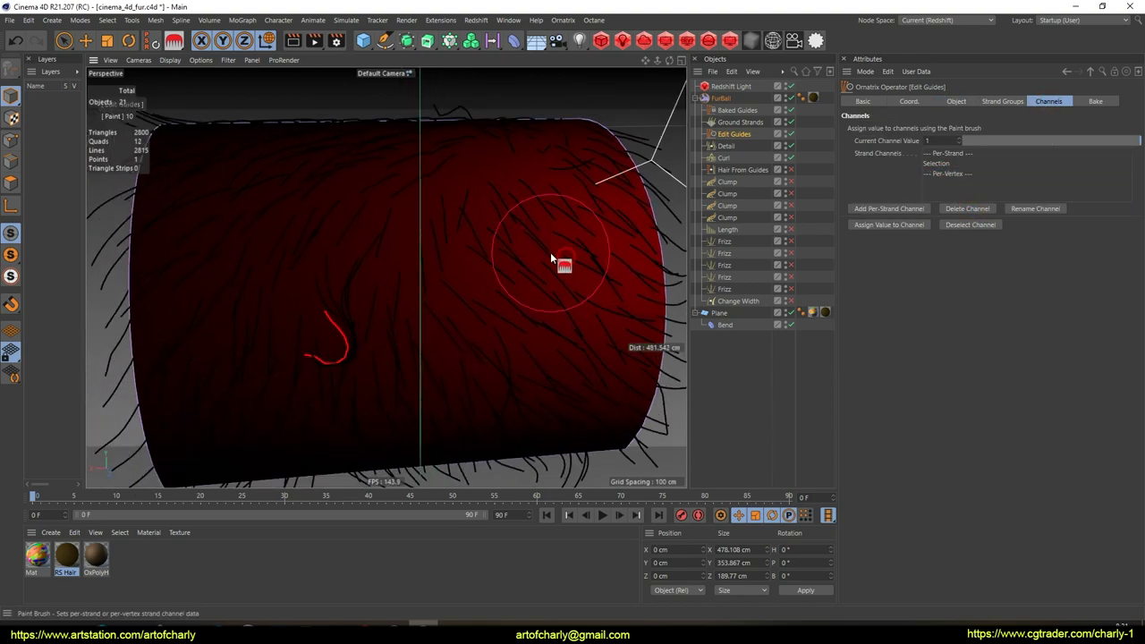
- Disable the Redshift Light and toggle the viewport's Layer Color display option
{"action": "scroll", "coordinate": [552, 253], "scroll_direction": "down", "scroll_amount": 5}
{"action": "middle_click_drag", "start_coordinate": [552, 241], "coordinate": [471, 221], "text": "alt"}
{"action": "scroll", "coordinate": [473, 236], "scroll_direction": "up", "scroll_amount": 3}
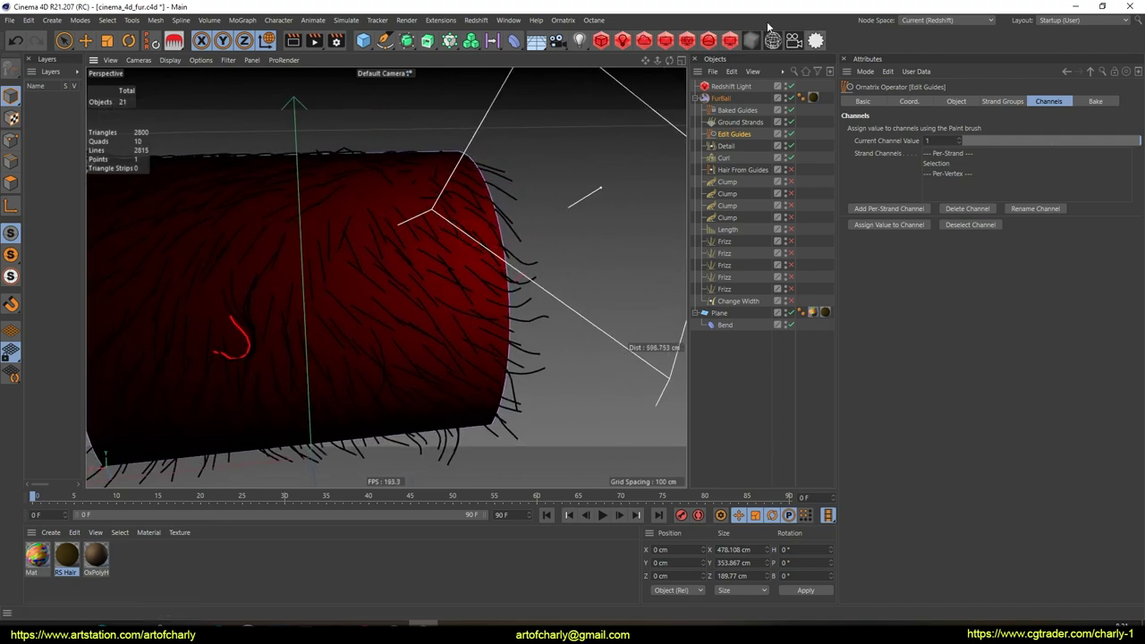
{"action": "left_click_drag", "start_coordinate": [439, 149], "coordinate": [484, 179], "text": "alt"}
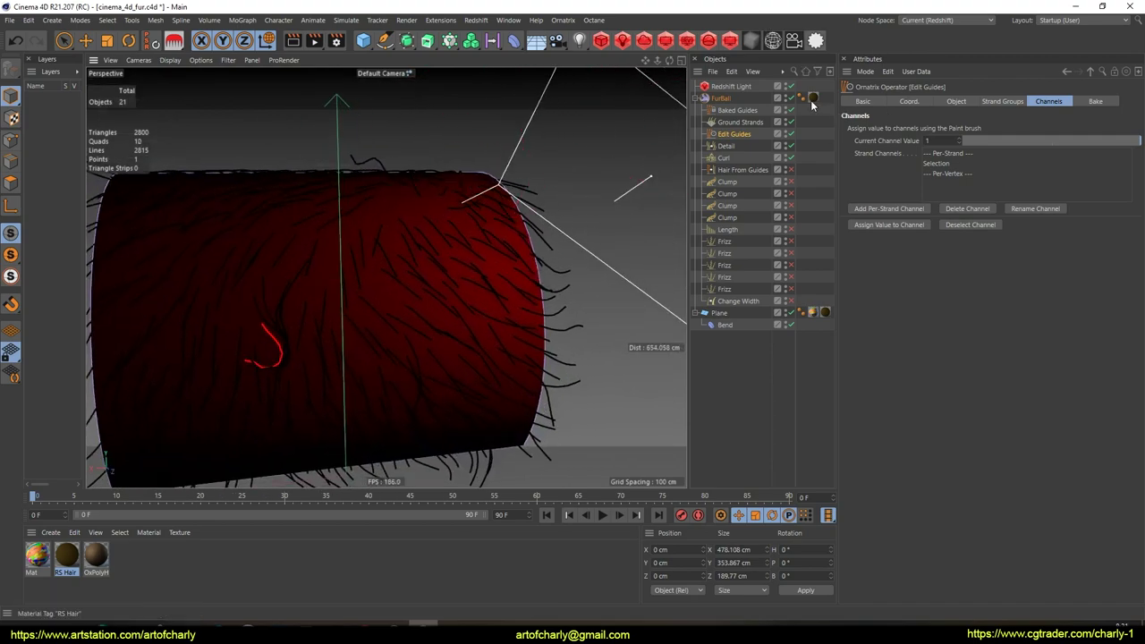
{"action": "left_click", "coordinate": [200, 60]}
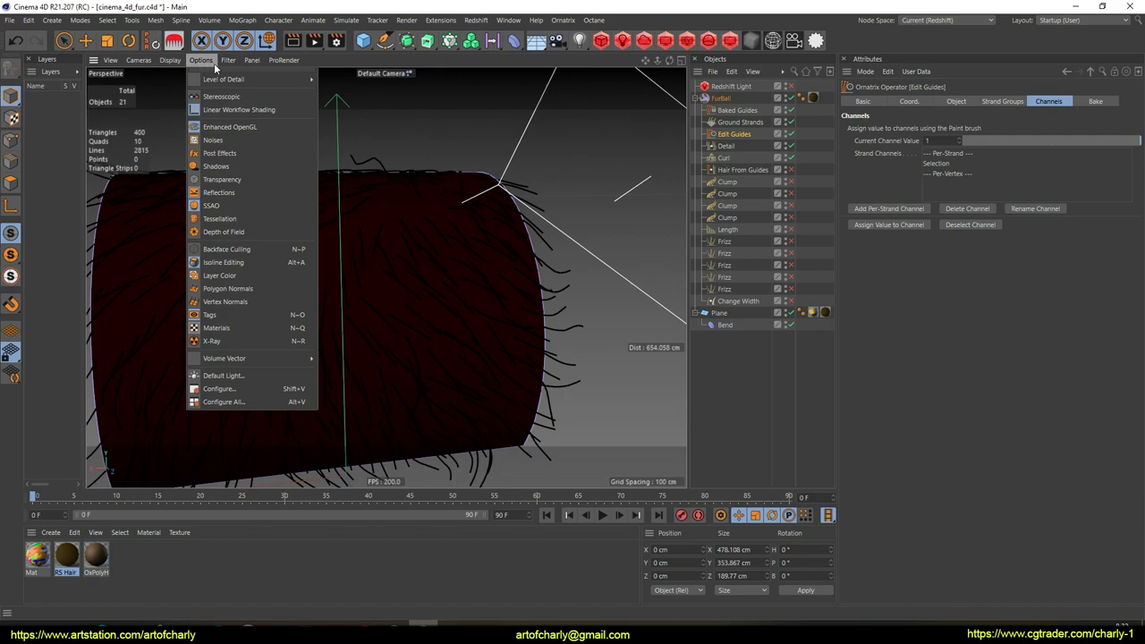
{"action": "left_click", "coordinate": [219, 275]}
{"action": "middle_click_drag", "start_coordinate": [366, 331], "coordinate": [507, 265], "text": "alt"}
{"action": "mouse_move", "coordinate": [506, 266]}
{"action": "left_mouse_down", "text": "alt"}
{"action": "mouse_move", "coordinate": [456, 259]}
{"action": "mouse_move", "coordinate": [473, 159]}
{"action": "mouse_move", "coordinate": [492, 255]}
{"action": "left_mouse_up", "text": "alt"}
- Select the Curl operator and switch it off and on to compare the guides with and without curl
{"action": "left_click", "coordinate": [727, 147]}
{"action": "left_click", "coordinate": [725, 158]}
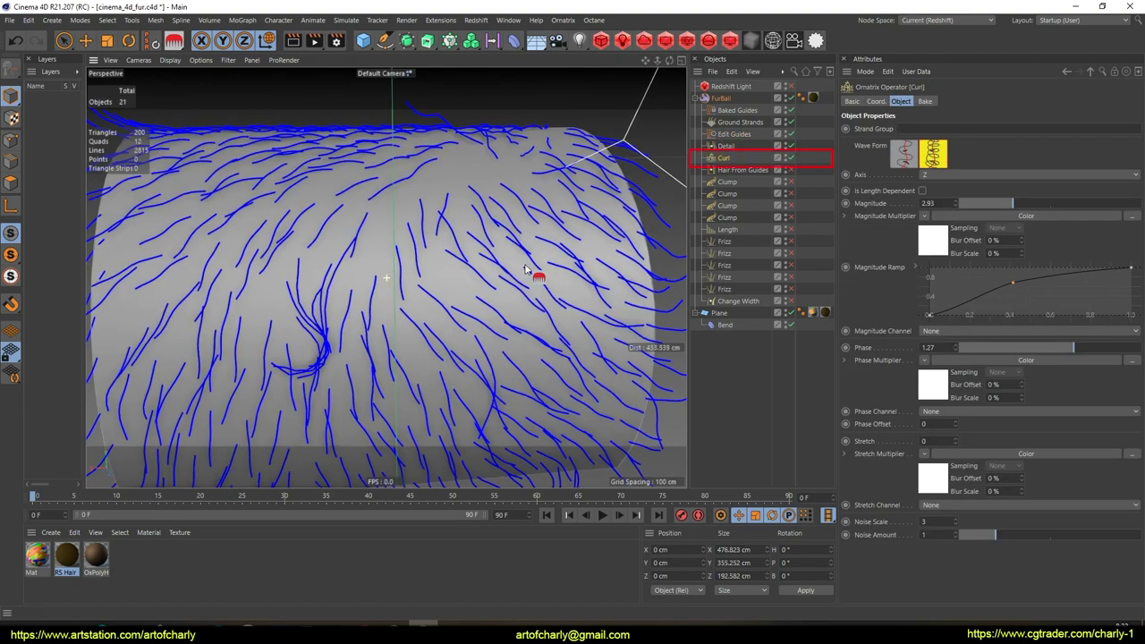
{"action": "left_click", "coordinate": [790, 158]}
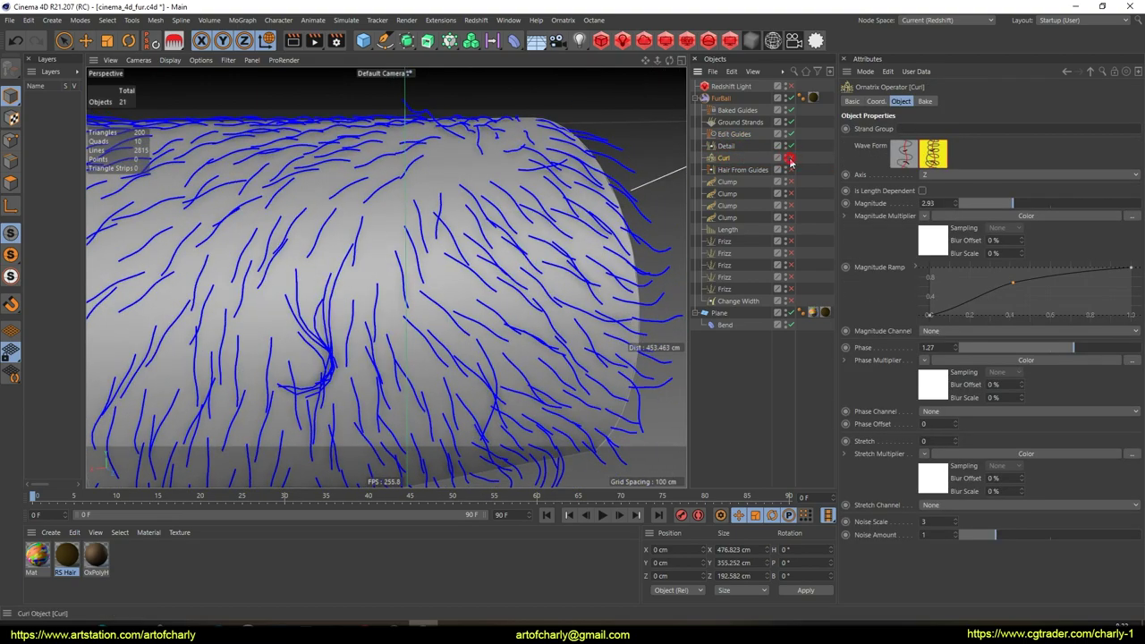
{"action": "left_click", "coordinate": [791, 160]}
{"action": "left_click", "coordinate": [791, 160]}
{"action": "left_click", "coordinate": [791, 160]}
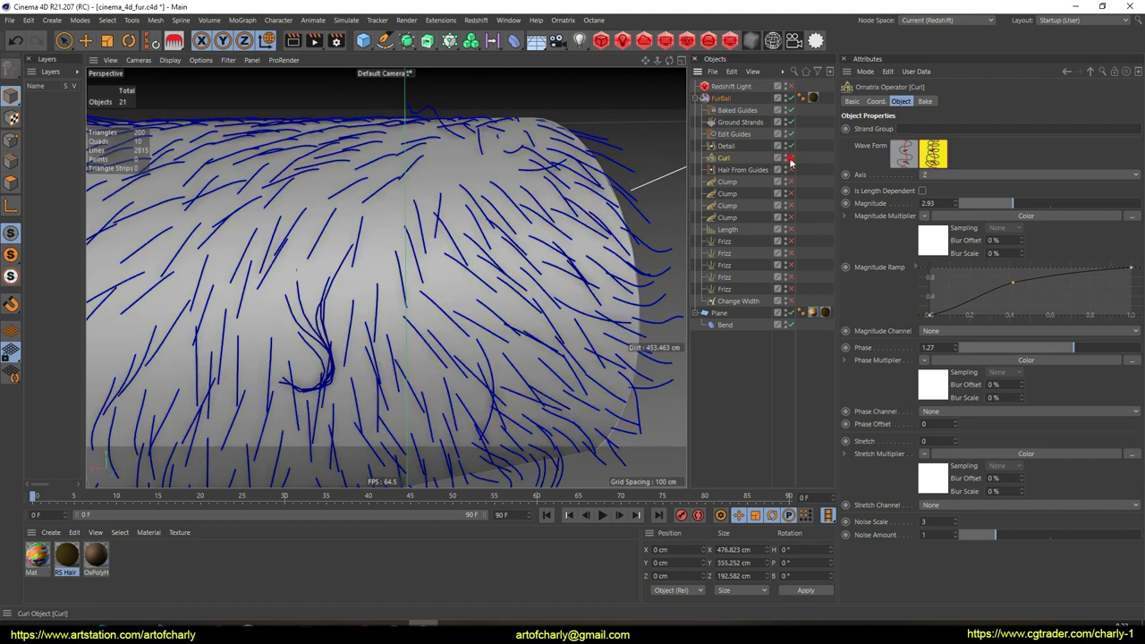
{"action": "left_click", "coordinate": [791, 160]}
{"action": "left_click", "coordinate": [791, 160]}
{"action": "left_click_drag", "start_coordinate": [529, 221], "coordinate": [392, 311], "text": "alt"}
{"action": "key", "text": "ctrl+shift+3"}
{"action": "key", "text": "Escape"}
{"action": "mouse_move", "coordinate": [448, 252]}
{"action": "left_mouse_down", "text": "alt"}
{"action": "mouse_move", "coordinate": [460, 232]}
{"action": "mouse_move", "coordinate": [506, 211]}
{"action": "left_mouse_up", "text": "alt"}
{"action": "left_click", "coordinate": [791, 159]}
- Try a magnitude of 1.16 and a phase of -1.13 on the Curl operator
{"action": "left_click_drag", "start_coordinate": [1015, 202], "coordinate": [981, 206]}
{"action": "left_click_drag", "start_coordinate": [1075, 347], "coordinate": [1072, 340]}
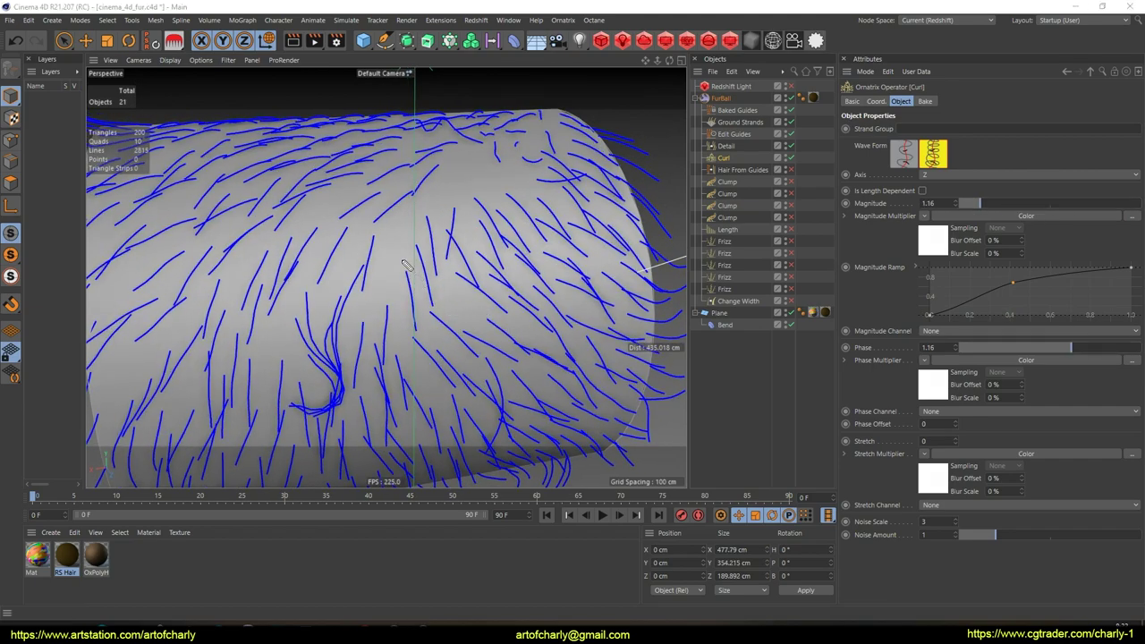
{"action": "left_click_drag", "start_coordinate": [402, 253], "coordinate": [412, 432]}
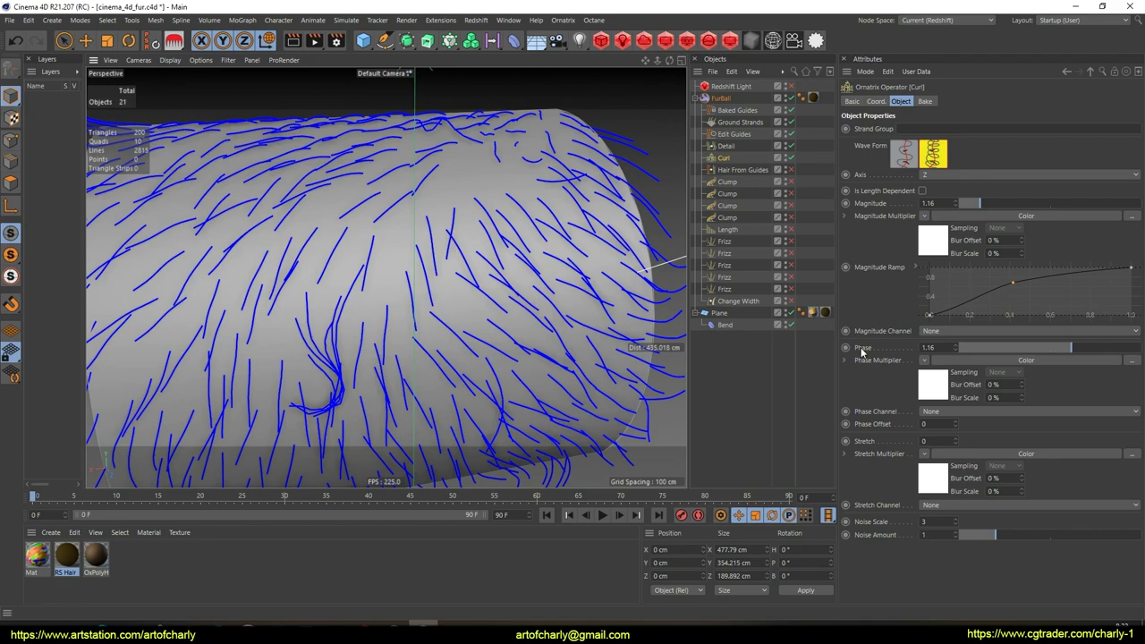
{"action": "mouse_move", "coordinate": [1049, 347]}
{"action": "left_mouse_down"}
{"action": "mouse_move", "coordinate": [1016, 346]}
{"action": "mouse_move", "coordinate": [1029, 347]}
{"action": "left_mouse_up"}
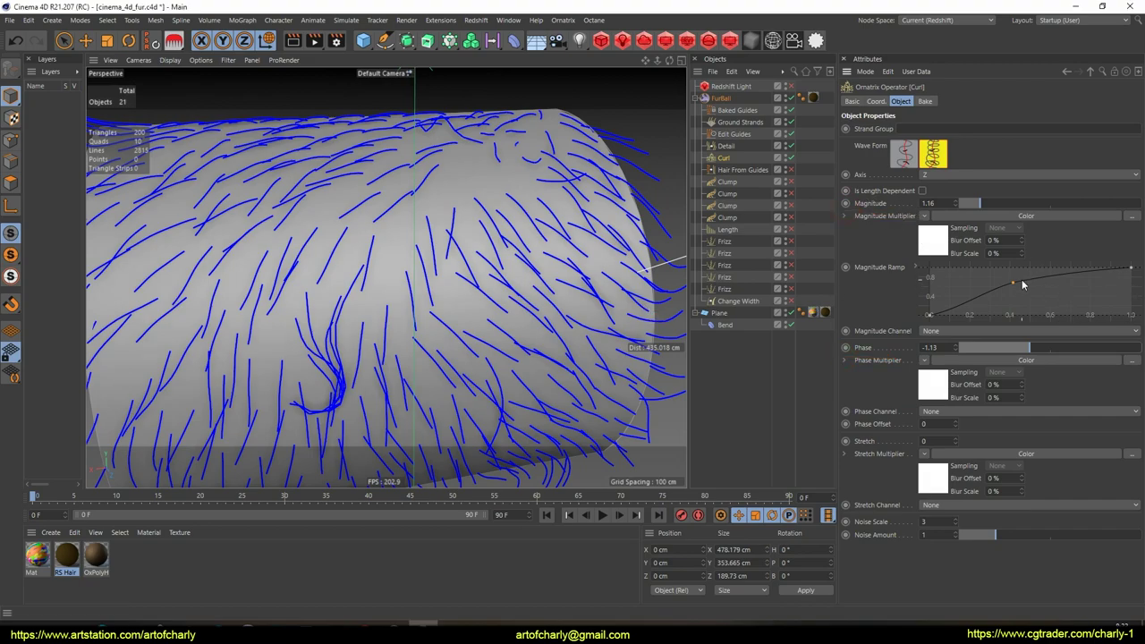
- Raise the middle point of the Curl operator's magnitude ramp, and increase its phase and magnitude
{"action": "left_click_drag", "start_coordinate": [1012, 283], "coordinate": [1005, 271]}
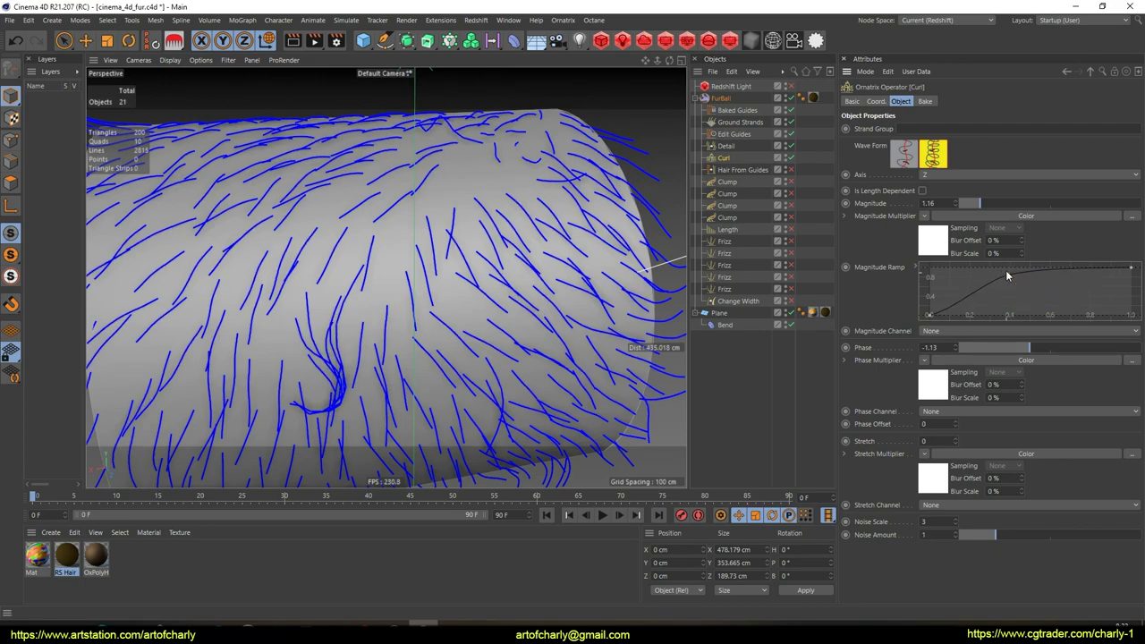
{"action": "left_click_drag", "start_coordinate": [1041, 351], "coordinate": [1095, 332]}
{"action": "left_click_drag", "start_coordinate": [982, 204], "coordinate": [1047, 209]}
- Select and enable the Hair From Guides operator so that hair strands are generated between the guides
{"action": "left_click", "coordinate": [743, 169]}
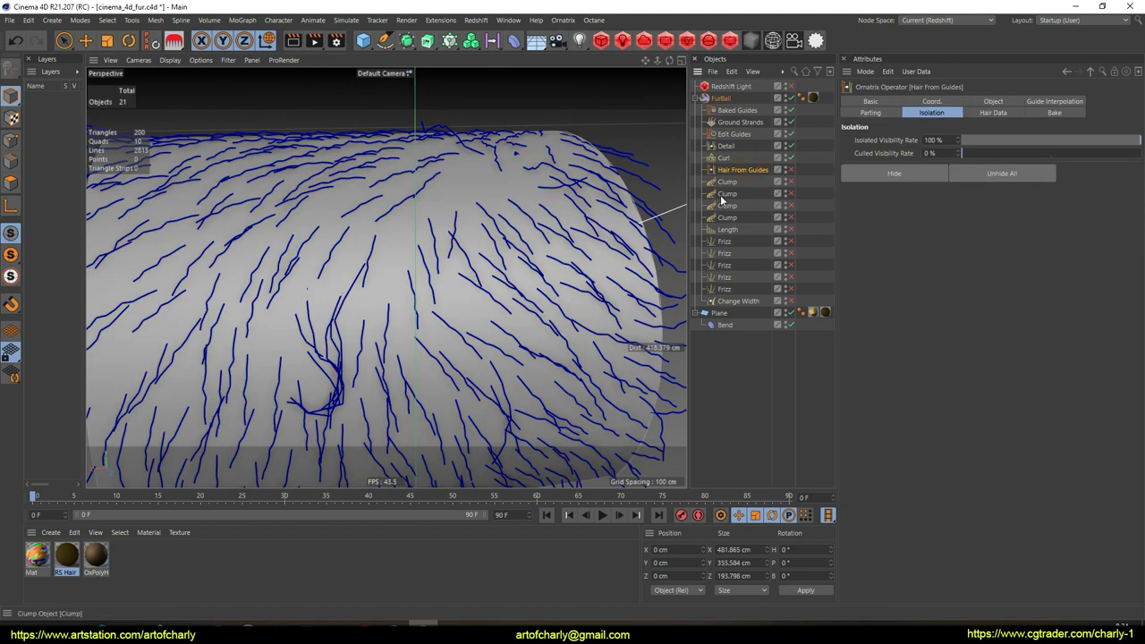
{"action": "left_click_drag", "start_coordinate": [706, 182], "coordinate": [792, 182]}
{"action": "key", "text": "Escape"}
{"action": "left_click_drag", "start_coordinate": [416, 150], "coordinate": [499, 194], "text": "alt"}
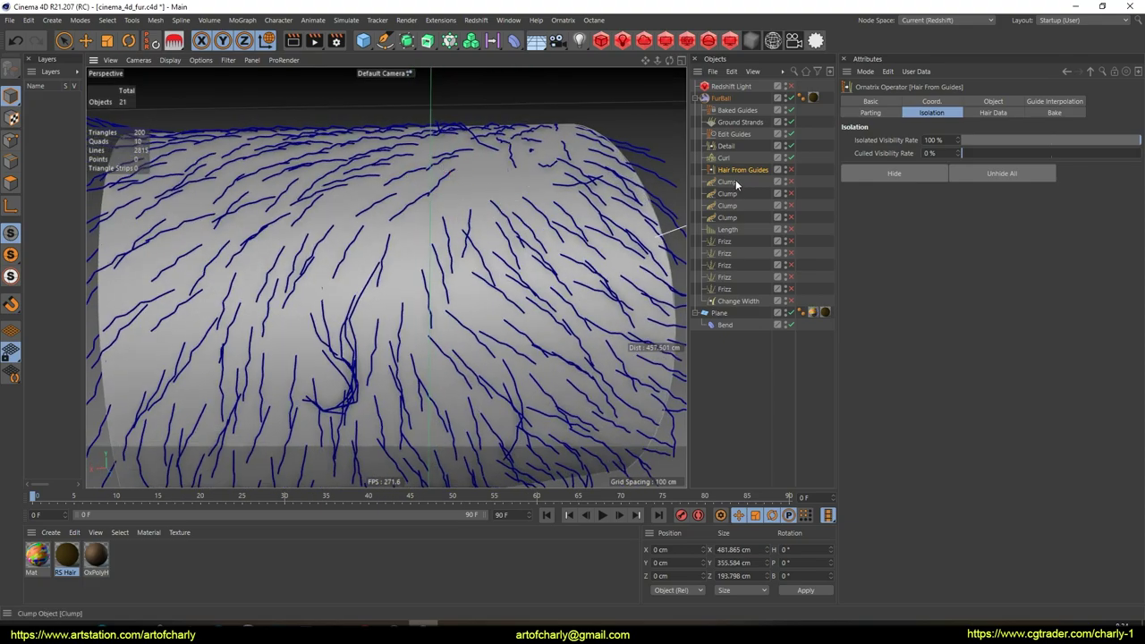
{"action": "left_click", "coordinate": [791, 169]}
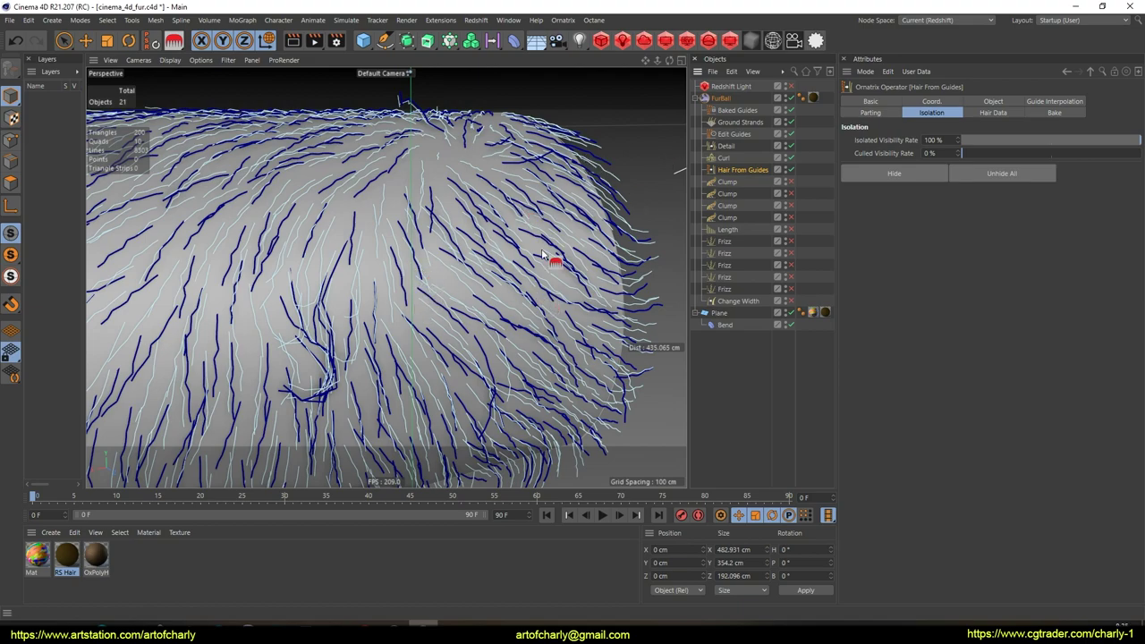
{"action": "left_click_drag", "start_coordinate": [535, 277], "coordinate": [514, 212], "text": "alt"}
- Hide the first Edit Guides operator's guides and review the strands generated by Hair From Guides on their own
{"action": "left_click", "coordinate": [751, 134]}
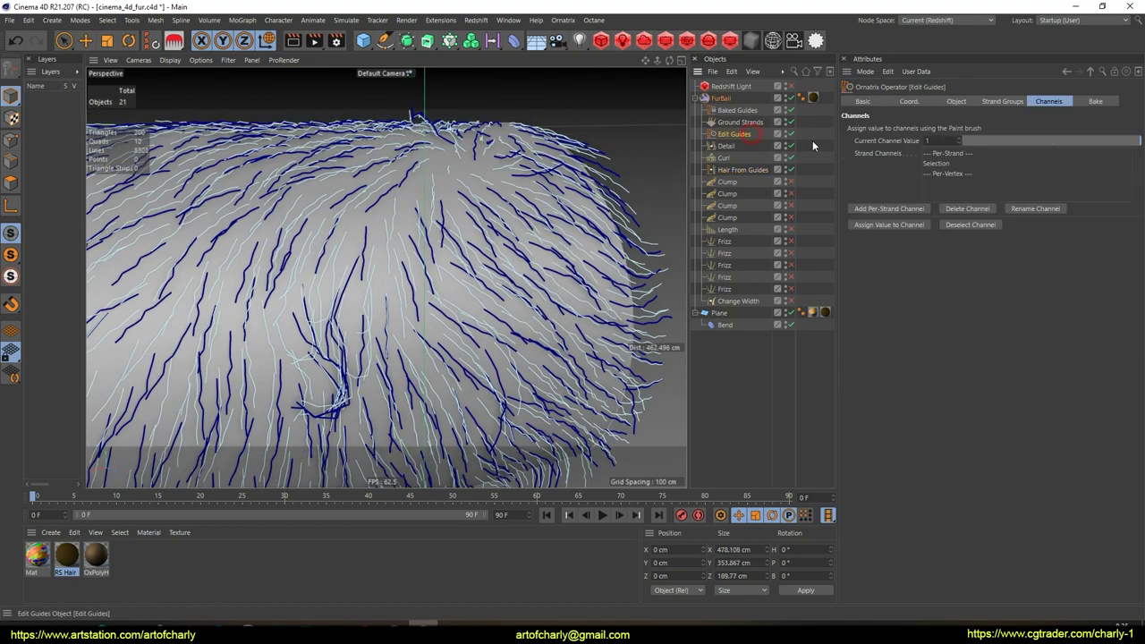
{"action": "left_click", "coordinate": [957, 101]}
{"action": "left_click", "coordinate": [1056, 262]}
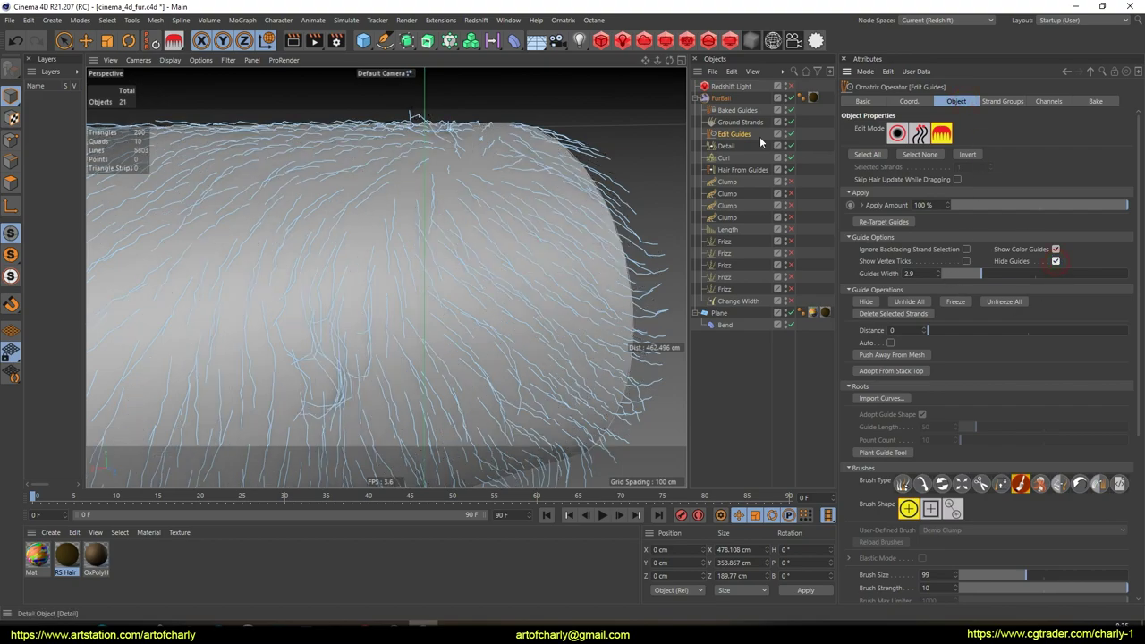
{"action": "left_click", "coordinate": [739, 170]}
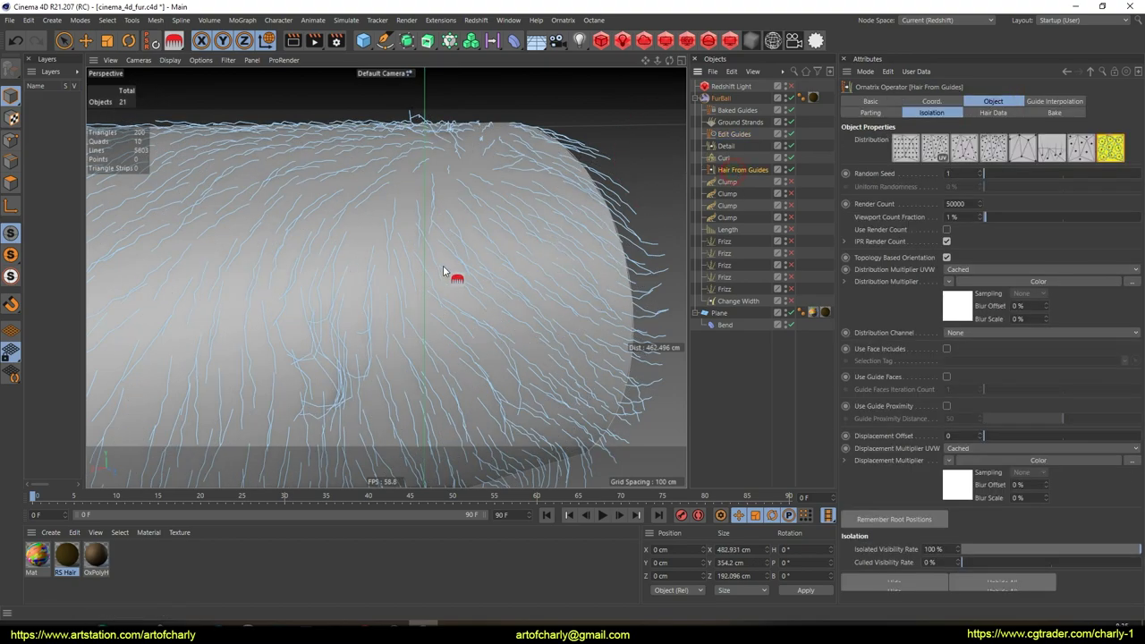
{"action": "left_click_drag", "start_coordinate": [539, 202], "coordinate": [570, 212], "text": "alt"}
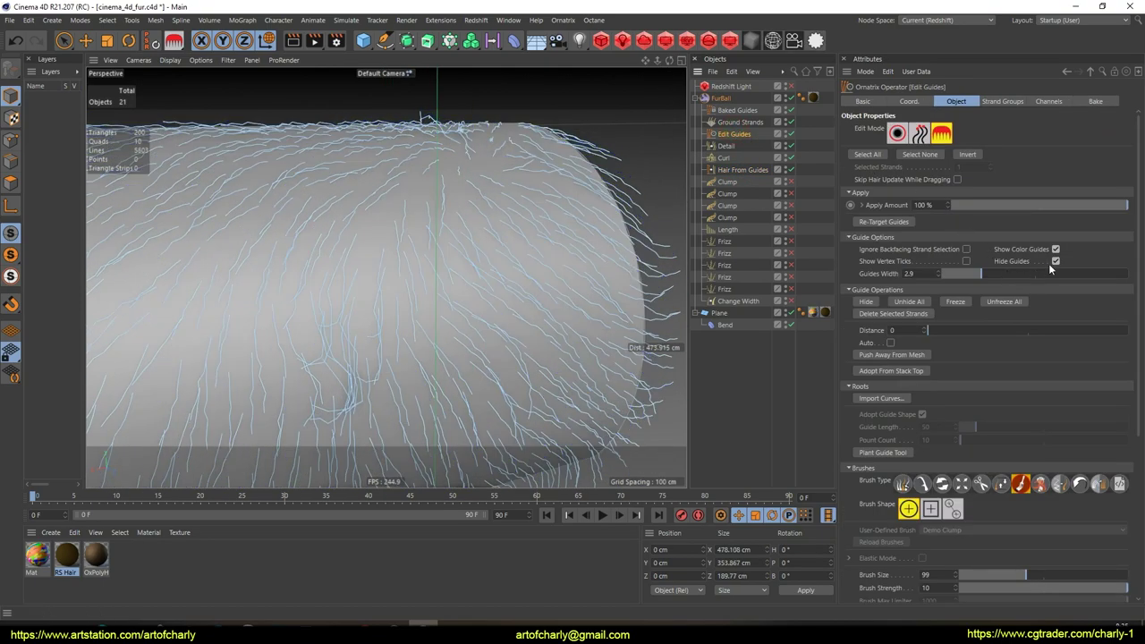
{"action": "left_click", "coordinate": [763, 170]}
{"action": "left_click_drag", "start_coordinate": [530, 197], "coordinate": [519, 229], "text": "alt"}
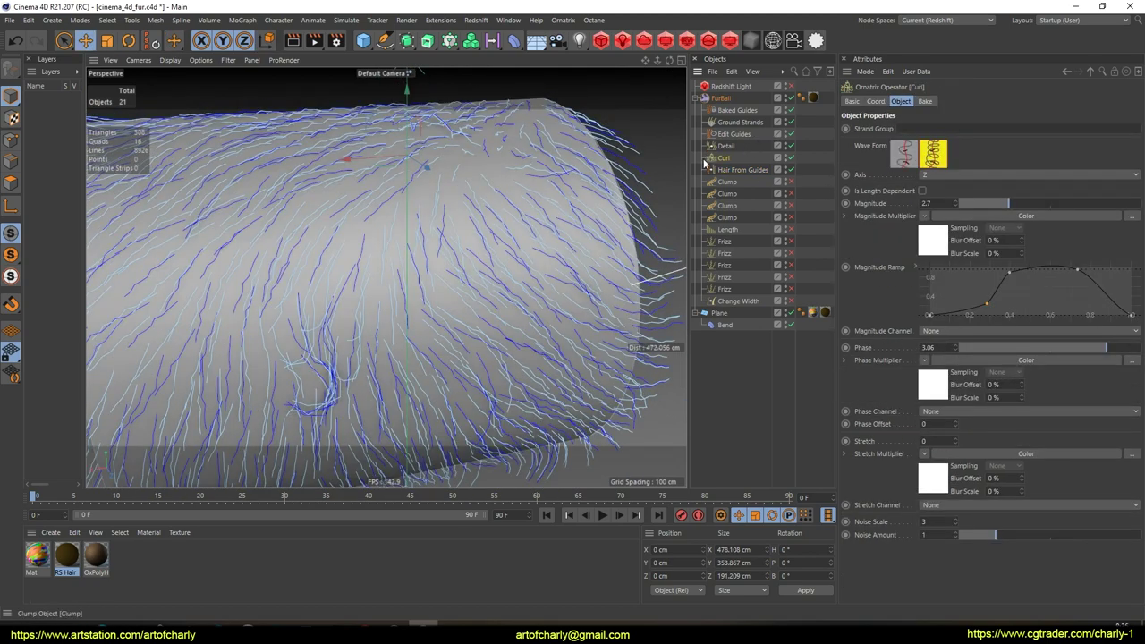
- Select the Curl operator and add a second Edit Guides operator between Curl and Hair From Guides
{"action": "left_click", "coordinate": [724, 171]}
{"action": "left_click", "coordinate": [728, 161]}
{"action": "left_click", "coordinate": [734, 173]}
{"action": "left_click", "coordinate": [724, 159]}
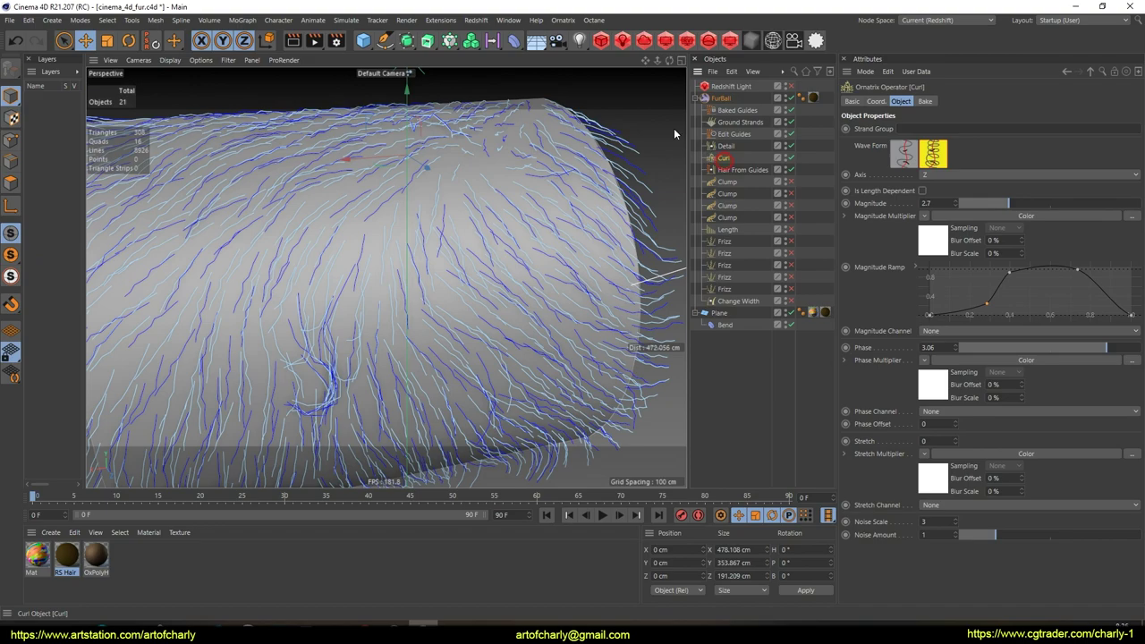
{"action": "left_click", "coordinate": [563, 20]}
{"action": "left_click", "coordinate": [594, 170]}
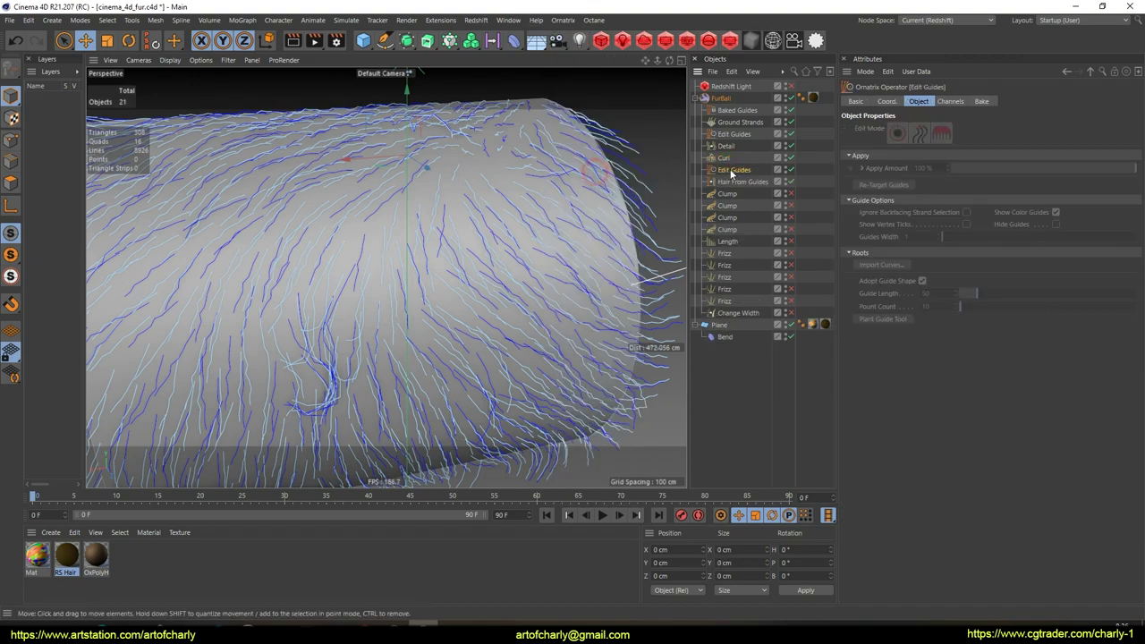
- Hide the guides of the second Edit Guides operator and view the Hair From Guides strands alone
{"action": "left_click", "coordinate": [1056, 224]}
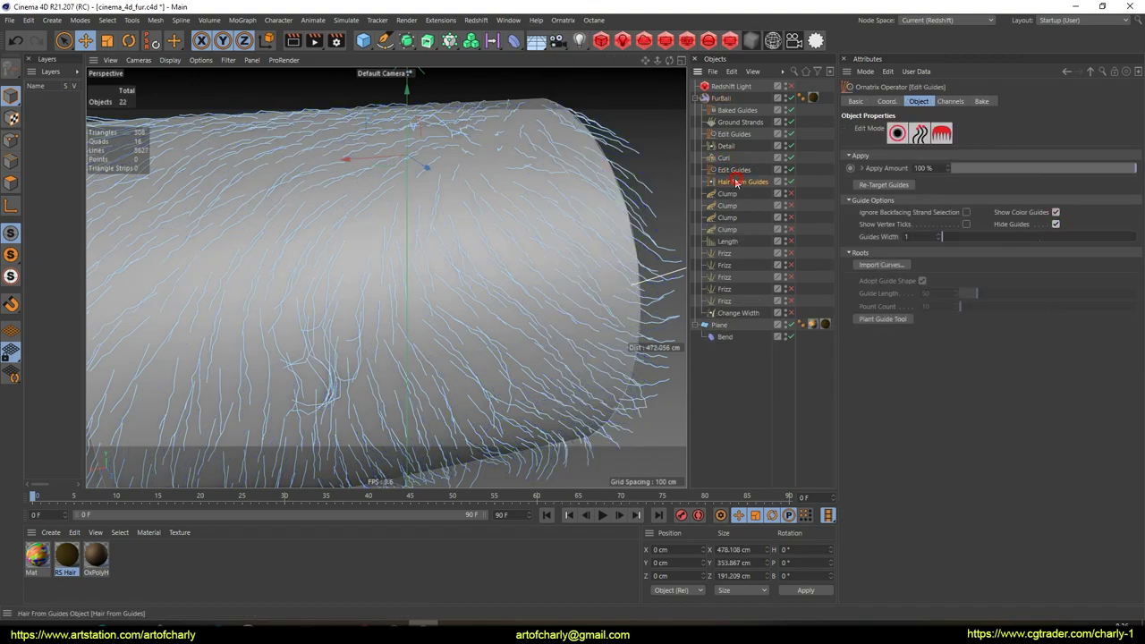
{"action": "left_click", "coordinate": [737, 183]}
{"action": "mouse_move", "coordinate": [385, 208]}
{"action": "left_mouse_down", "text": "alt"}
{"action": "mouse_move", "coordinate": [427, 218]}
{"action": "mouse_move", "coordinate": [441, 203]}
{"action": "mouse_move", "coordinate": [315, 195]}
{"action": "mouse_move", "coordinate": [378, 191]}
{"action": "left_mouse_up", "text": "alt"}
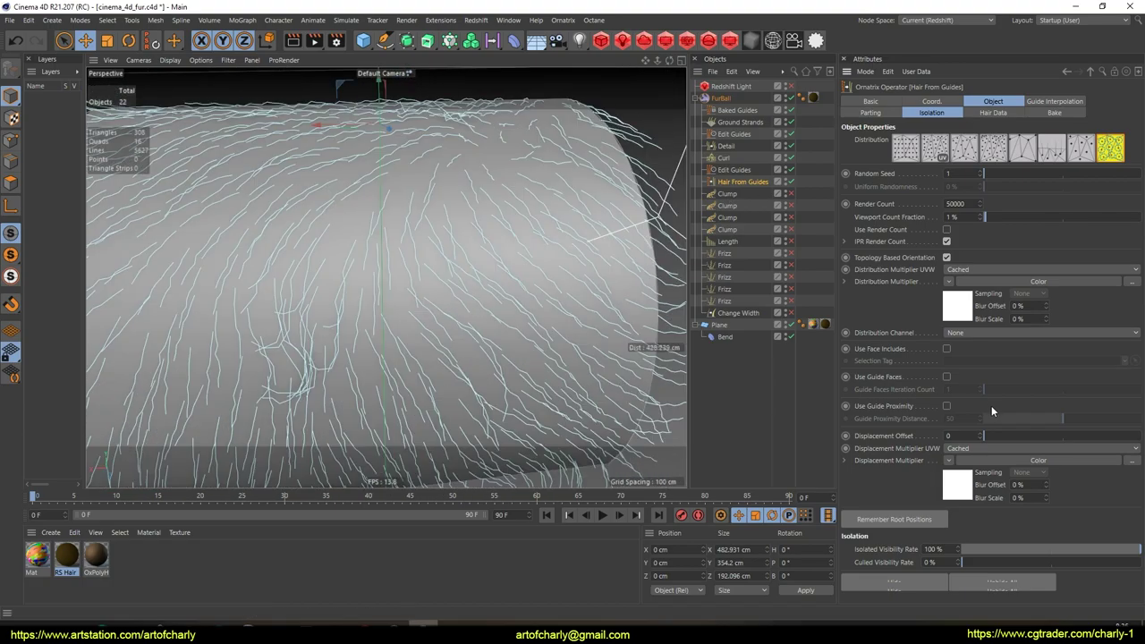
- Review the Parting settings of the Hair From Guides operator and start adding a parting
{"action": "left_click", "coordinate": [875, 114]}
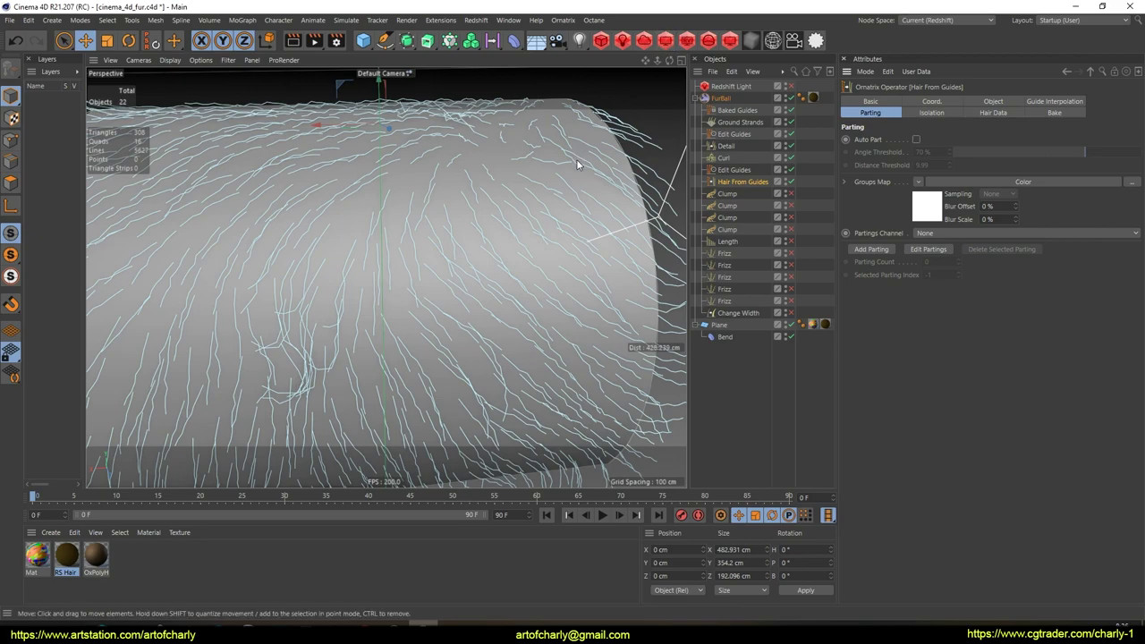
{"action": "left_click_drag", "start_coordinate": [577, 163], "coordinate": [848, 268], "text": "alt"}
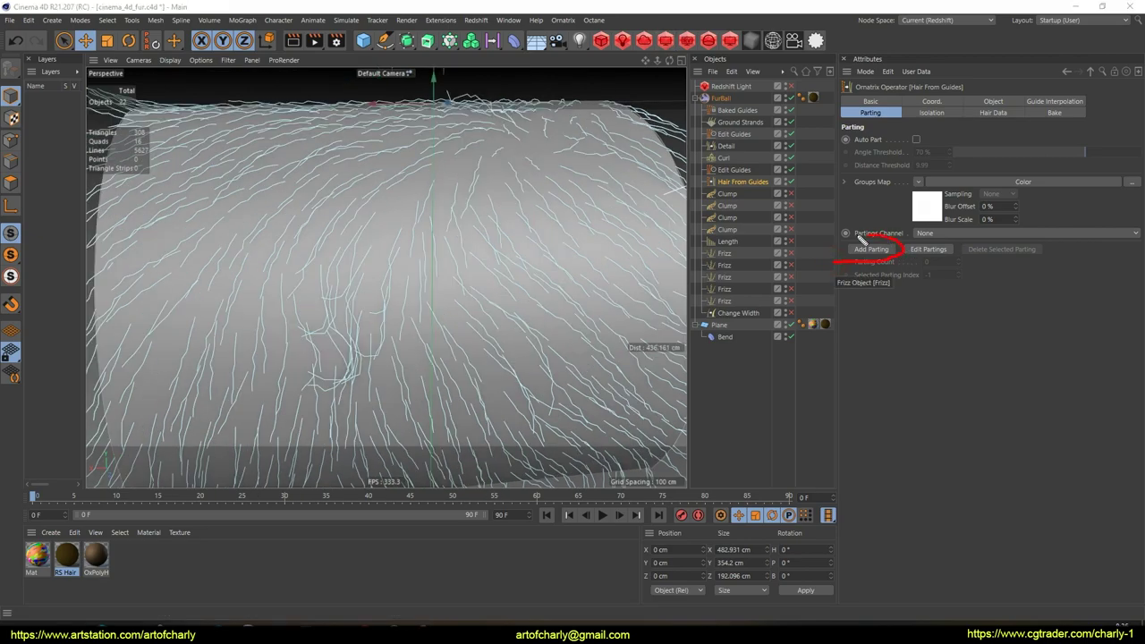
{"action": "left_click_drag", "start_coordinate": [372, 209], "coordinate": [324, 213], "text": "alt"}
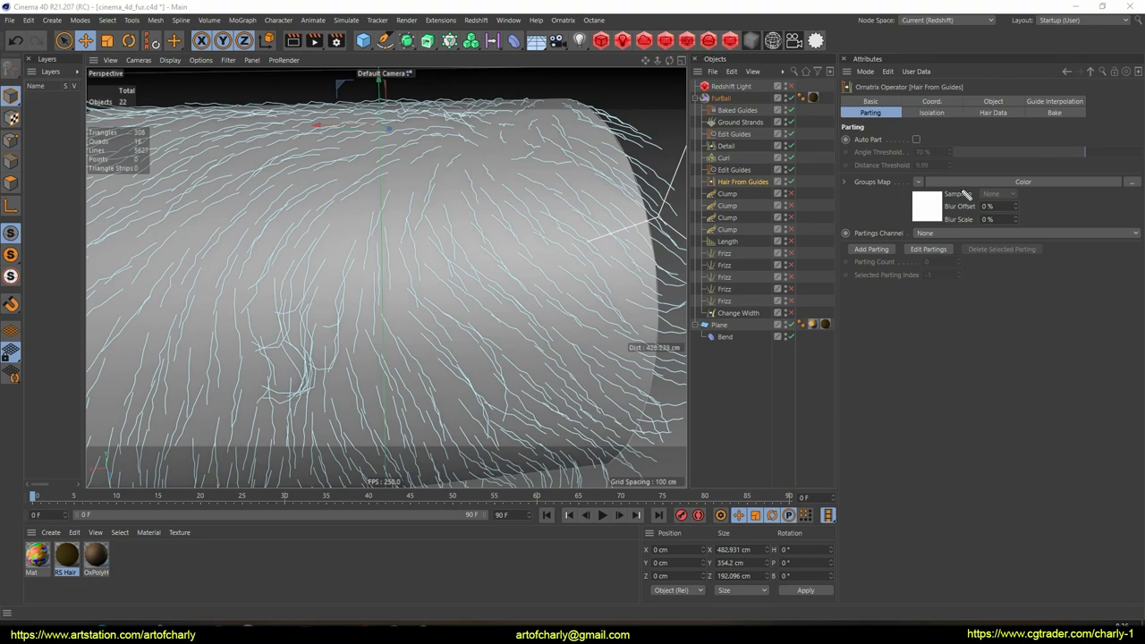
{"action": "left_click_drag", "start_coordinate": [618, 237], "coordinate": [810, 255], "text": "alt"}
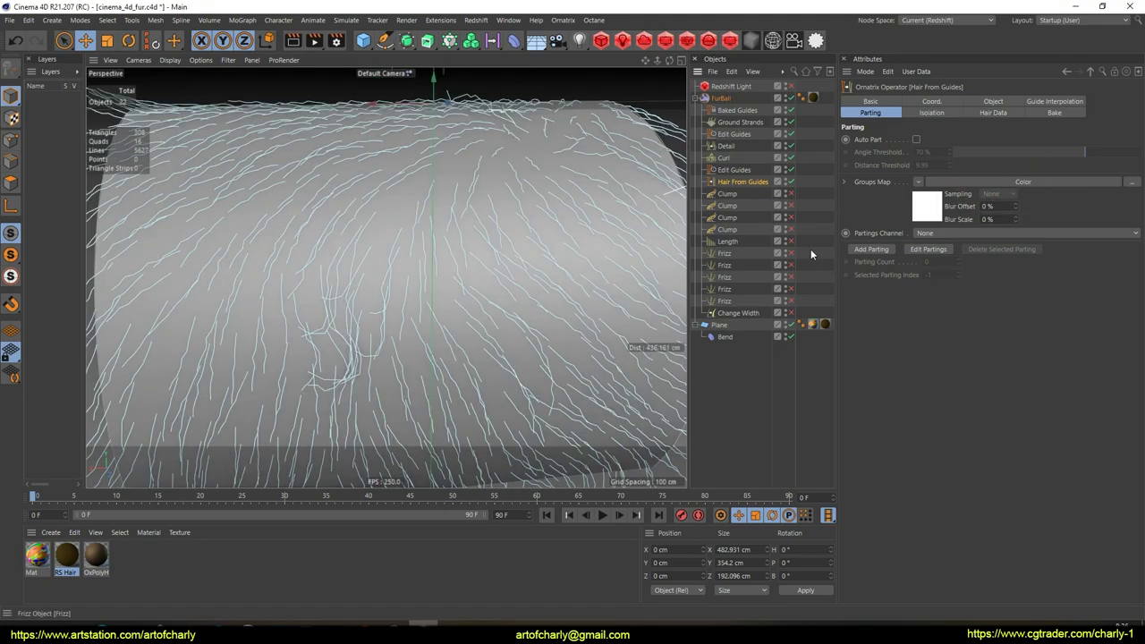
{"action": "left_click", "coordinate": [863, 253]}
- Comb the clustered guides on the bent plane with the second Edit Guides operator's Move brush, and disable Hair From Guides
{"action": "mouse_move", "coordinate": [386, 274]}
{"action": "left_mouse_down", "text": "alt"}
{"action": "mouse_move", "coordinate": [335, 243]}
{"action": "mouse_move", "coordinate": [408, 261]}
{"action": "mouse_move", "coordinate": [419, 281]}
{"action": "left_mouse_up", "text": "alt"}
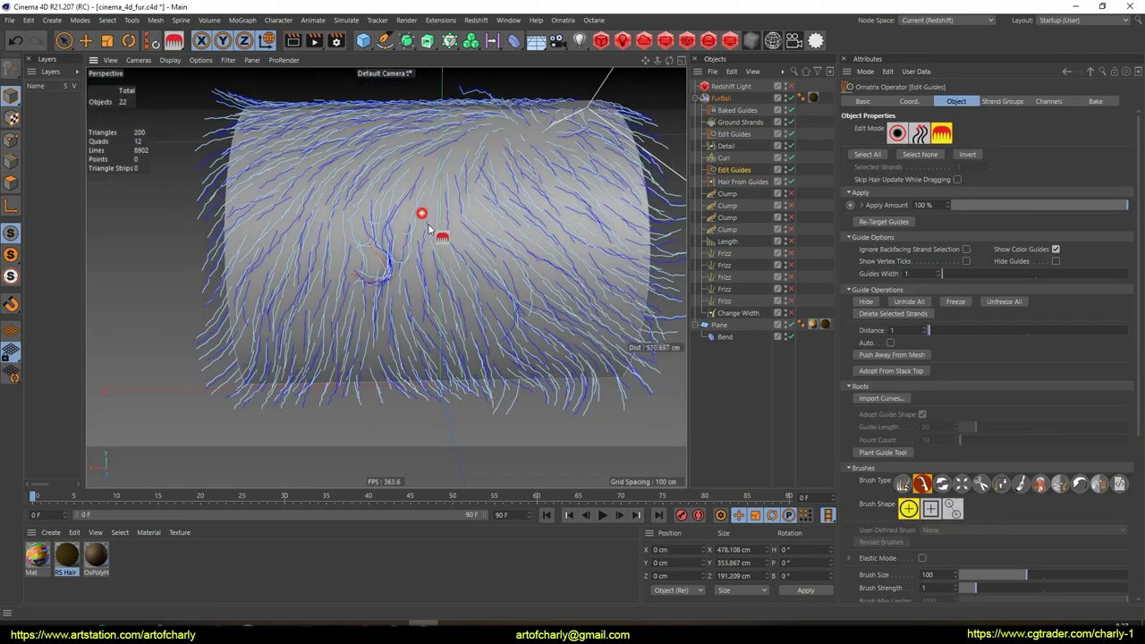
{"action": "left_click_drag", "start_coordinate": [433, 246], "coordinate": [352, 245]}
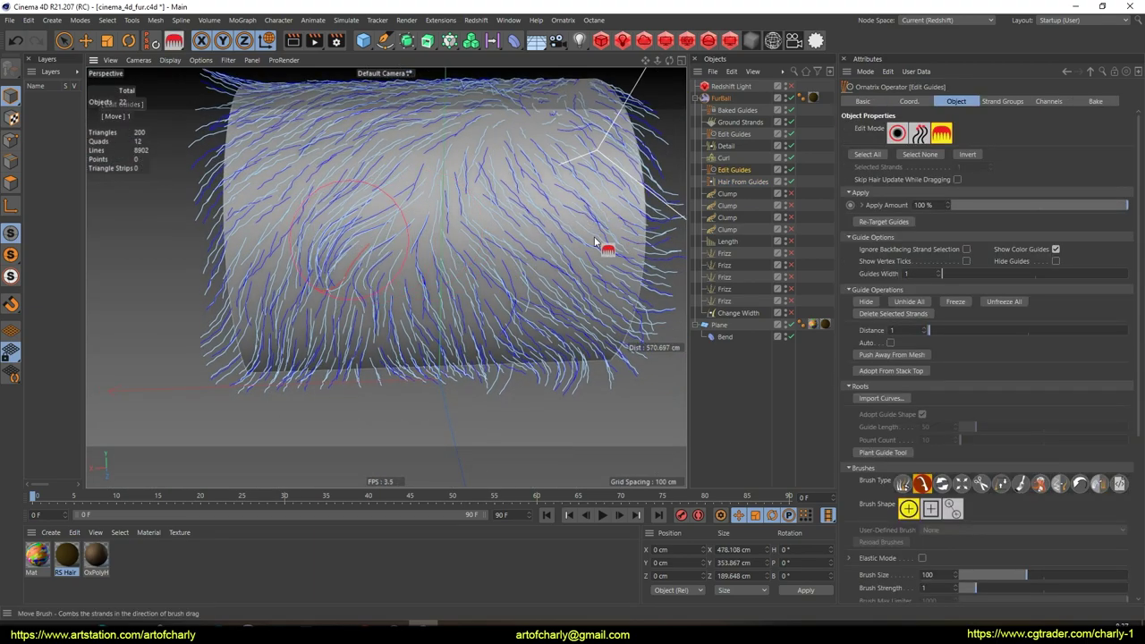
{"action": "left_click", "coordinate": [789, 182]}
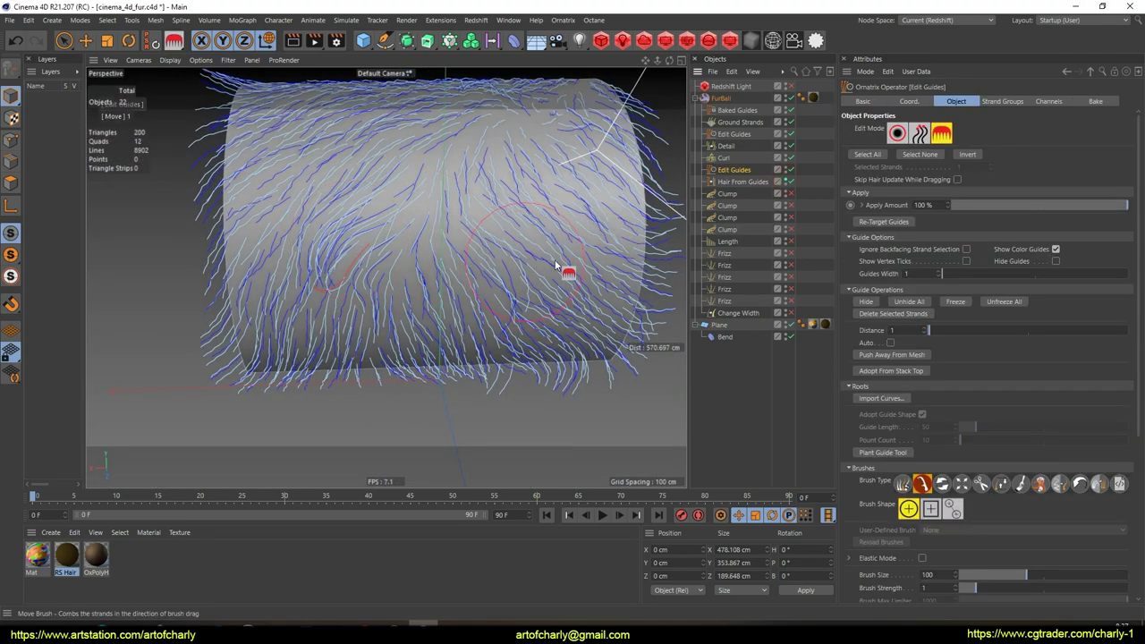
{"action": "left_click", "coordinate": [791, 182]}
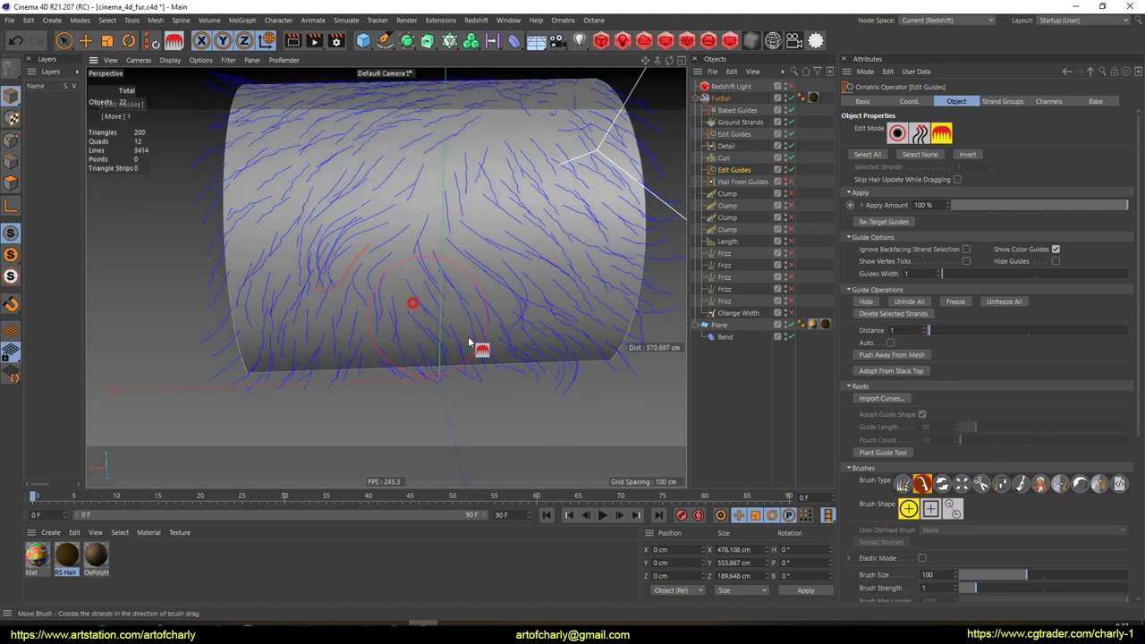
- Comb the guides around the plane's centre into diverging directions with the Move brush, and re-enable Hair From Guides
{"action": "mouse_move", "coordinate": [450, 325]}
{"action": "left_mouse_down", "text": "alt"}
{"action": "mouse_move", "coordinate": [481, 283]}
{"action": "mouse_move", "coordinate": [486, 300]}
{"action": "mouse_move", "coordinate": [520, 226]}
{"action": "mouse_move", "coordinate": [503, 211]}
{"action": "left_mouse_up", "text": "alt"}
{"action": "middle_click_drag", "start_coordinate": [326, 283], "coordinate": [391, 266], "text": "alt"}
{"action": "left_click_drag", "start_coordinate": [466, 223], "coordinate": [426, 194]}
{"action": "mouse_move", "coordinate": [501, 190]}
{"action": "left_mouse_down"}
{"action": "mouse_move", "coordinate": [479, 174]}
{"action": "mouse_move", "coordinate": [466, 248]}
{"action": "mouse_move", "coordinate": [519, 184]}
{"action": "mouse_move", "coordinate": [444, 256]}
{"action": "mouse_move", "coordinate": [524, 238]}
{"action": "left_mouse_up"}
{"action": "mouse_move", "coordinate": [391, 341]}
{"action": "left_mouse_down", "text": "alt"}
{"action": "mouse_move", "coordinate": [413, 279]}
{"action": "mouse_move", "coordinate": [317, 306]}
{"action": "left_mouse_up", "text": "alt"}
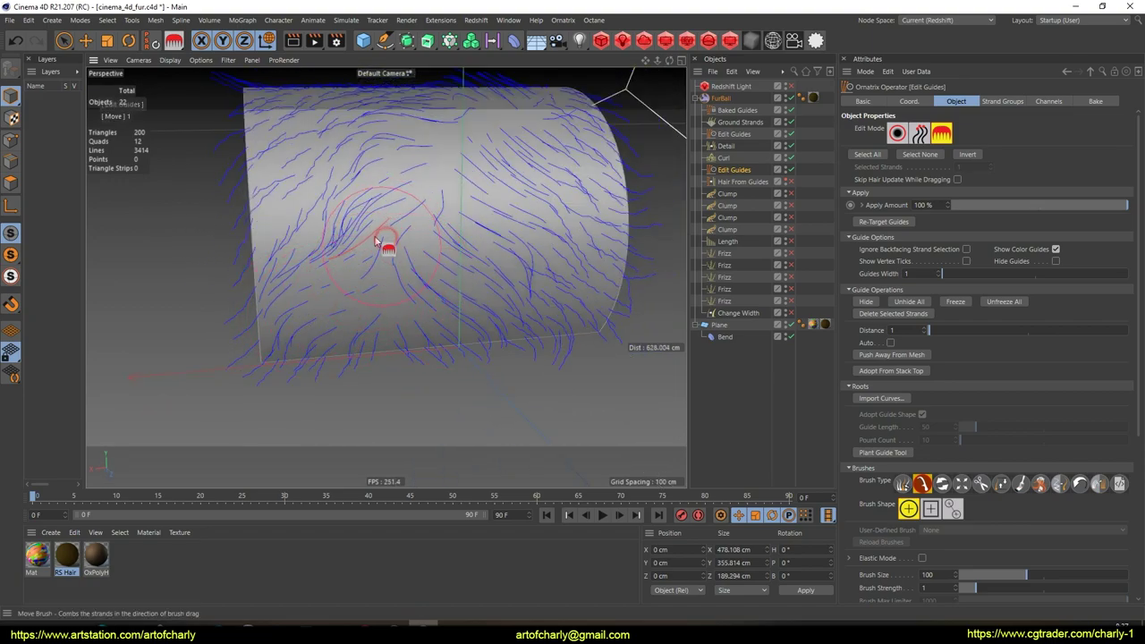
{"action": "middle_click_drag", "start_coordinate": [376, 242], "coordinate": [364, 291], "text": "alt"}
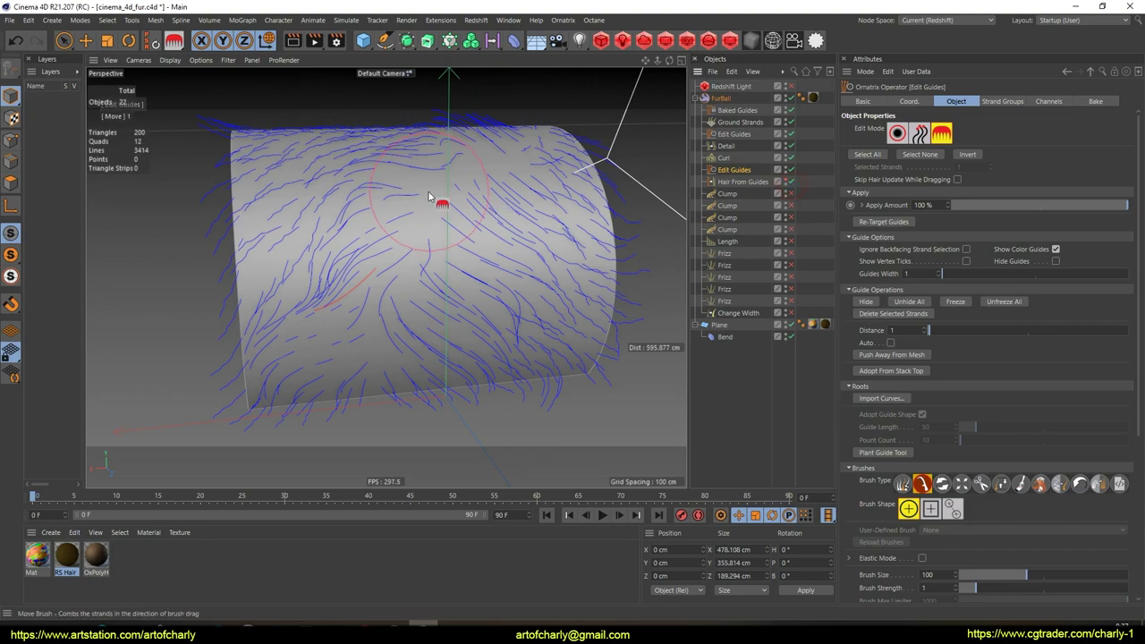
{"action": "left_click", "coordinate": [789, 183]}
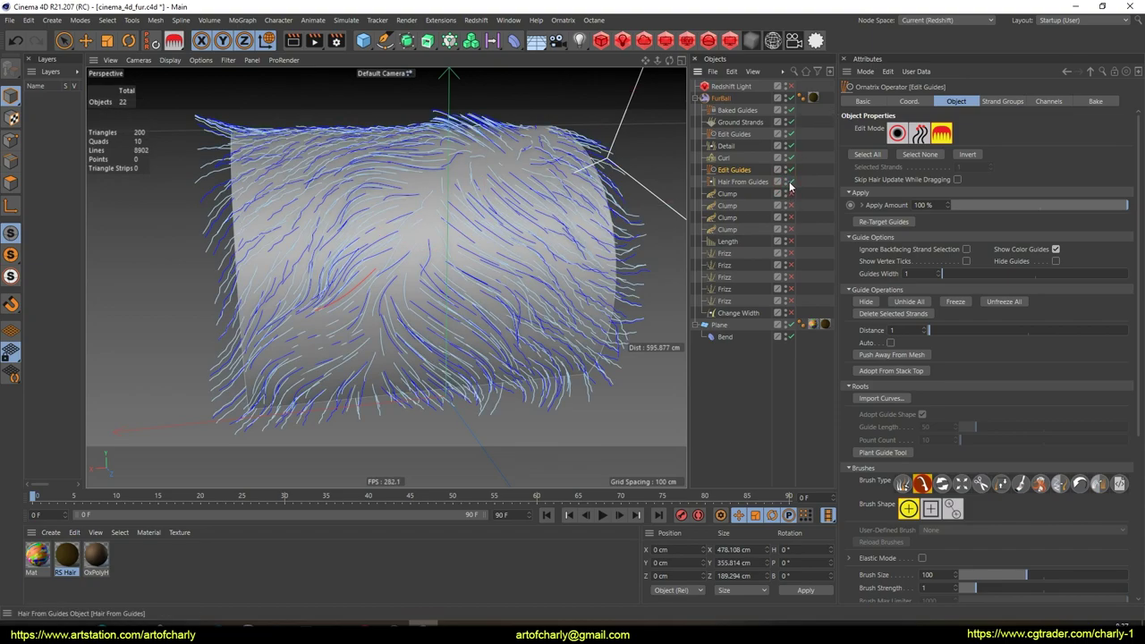
- Set the Hair From Guides render count to 150000 and enable Use Render Count
{"action": "left_click", "coordinate": [746, 183]}
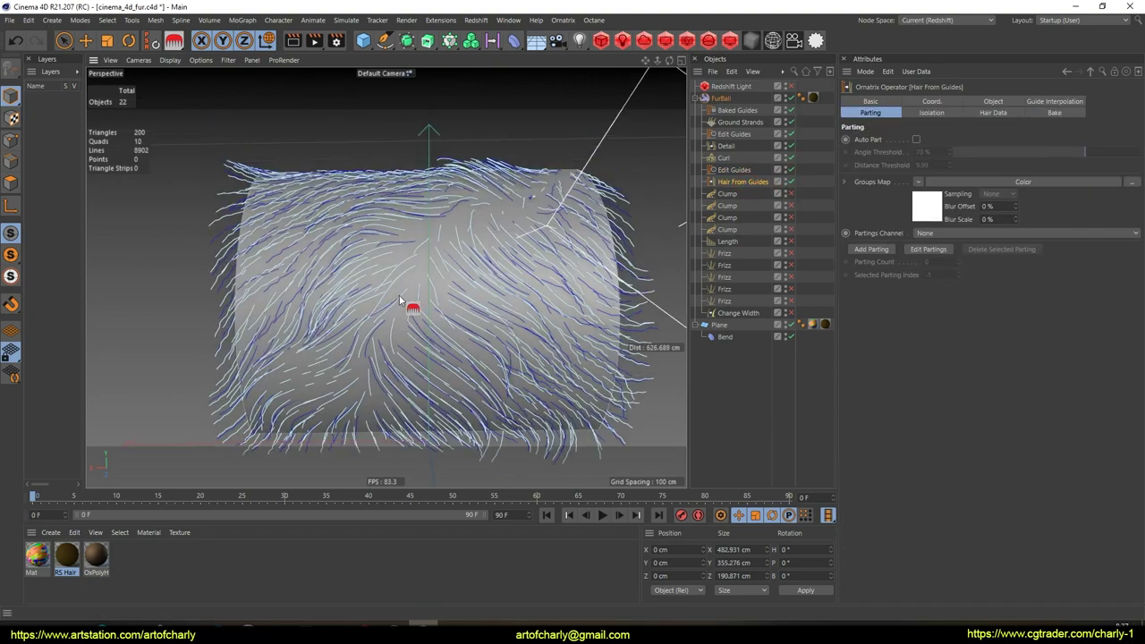
{"action": "left_click", "coordinate": [747, 172]}
{"action": "left_click", "coordinate": [749, 182]}
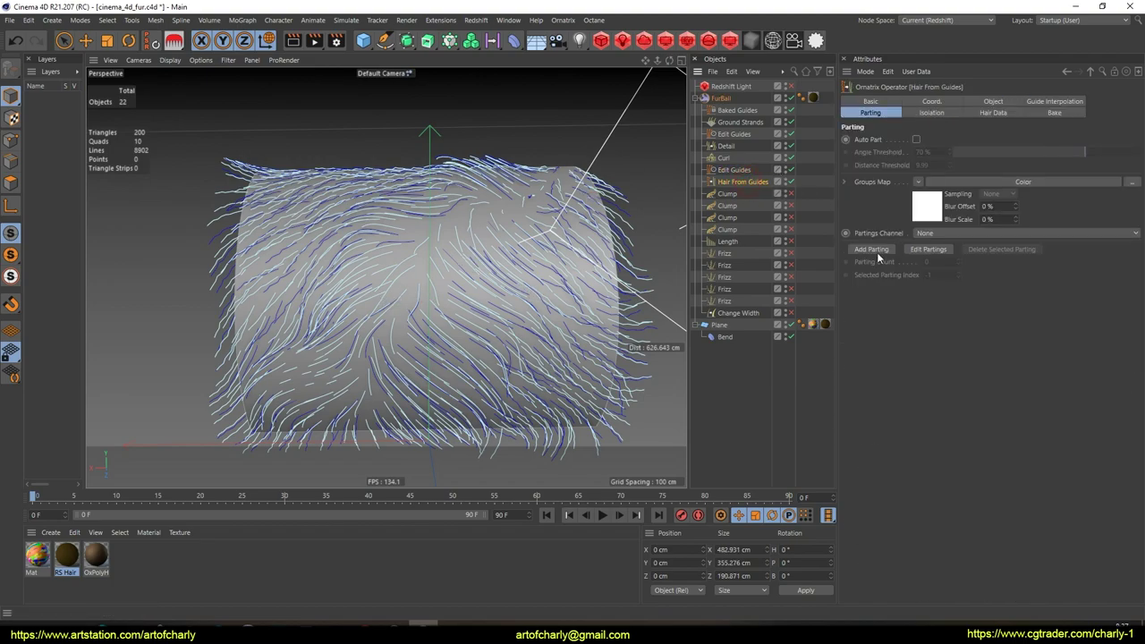
{"action": "left_click", "coordinate": [993, 101]}
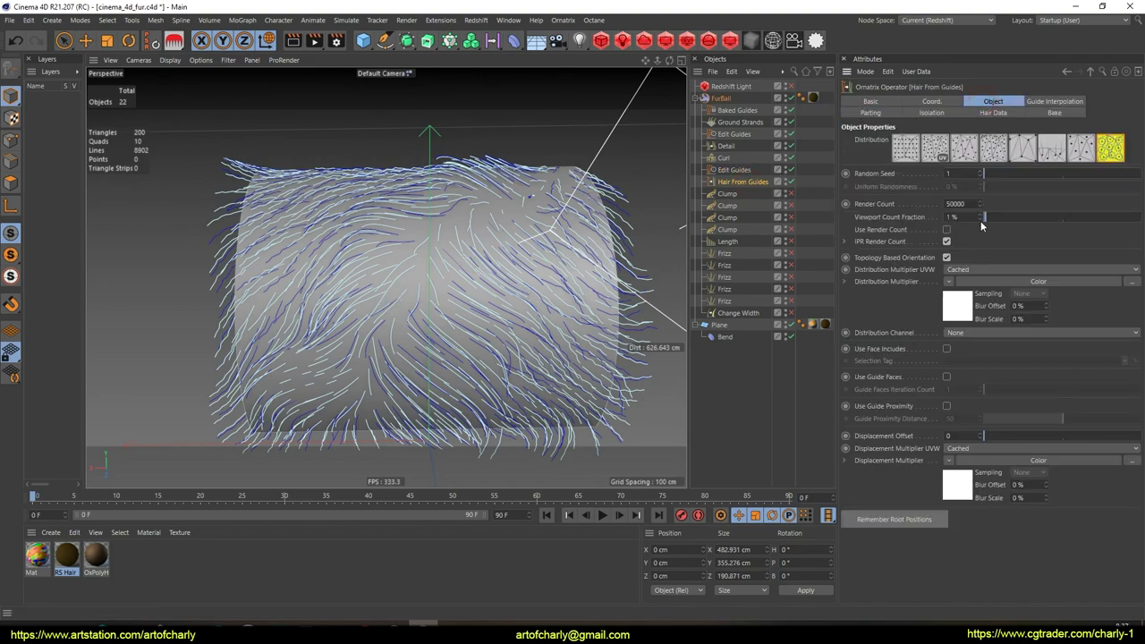
{"action": "type", "text": "150000"}
{"action": "key", "text": "Return"}
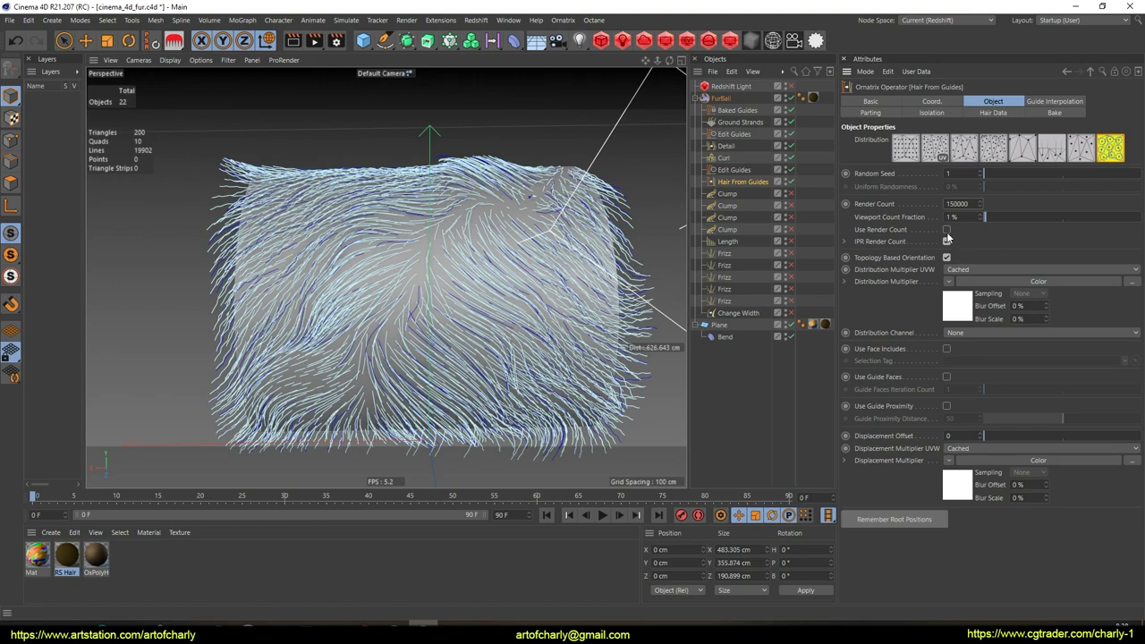
{"action": "left_click_drag", "start_coordinate": [452, 263], "coordinate": [611, 224], "text": "alt"}
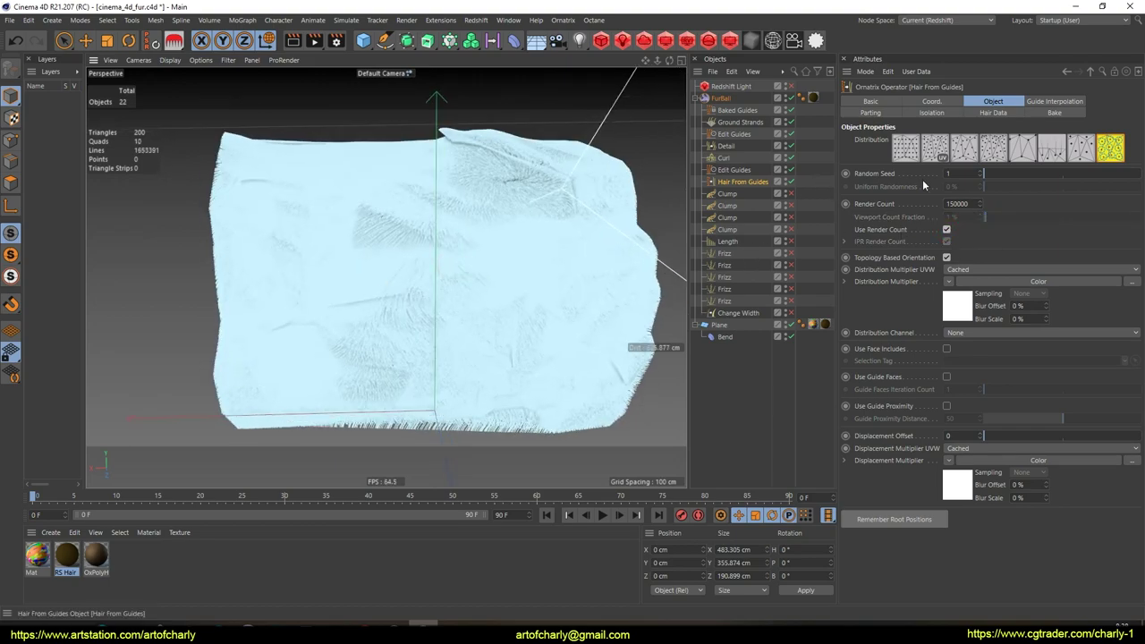
- Draw partings diagonally across the fur surface in the Hair From Guides operator
{"action": "left_click", "coordinate": [870, 113]}
{"action": "left_click", "coordinate": [872, 250]}
{"action": "left_click_drag", "start_coordinate": [369, 240], "coordinate": [386, 269], "text": "alt"}
{"action": "mouse_move", "coordinate": [554, 182]}
{"action": "left_mouse_down"}
{"action": "mouse_move", "coordinate": [507, 256]}
{"action": "mouse_move", "coordinate": [493, 221]}
{"action": "mouse_move", "coordinate": [402, 282]}
{"action": "left_mouse_up"}
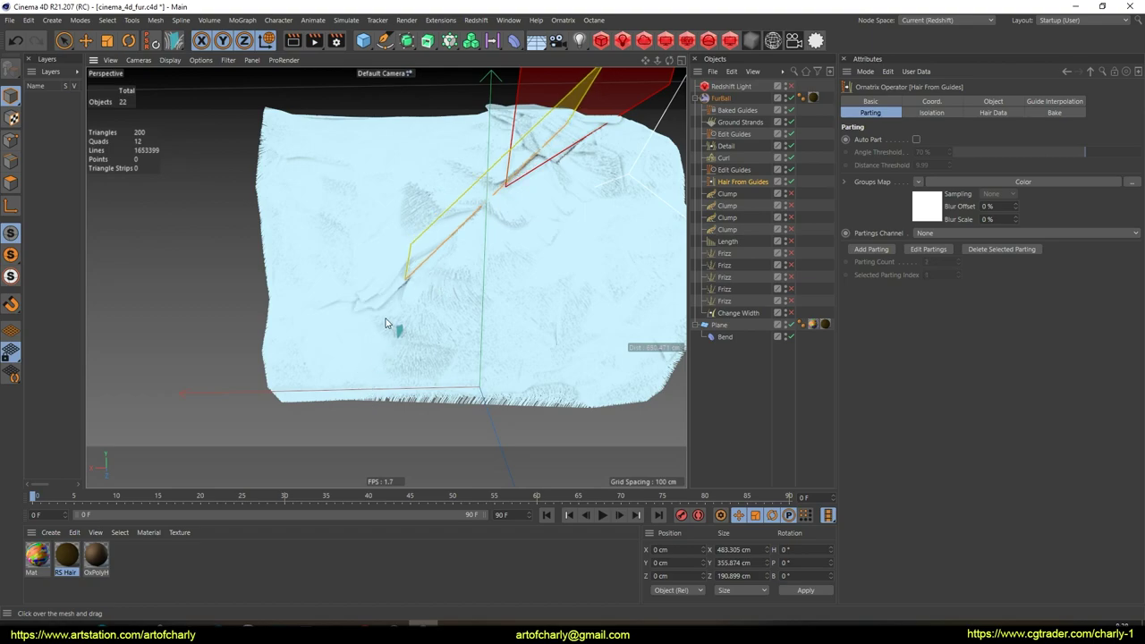
{"action": "left_click_drag", "start_coordinate": [308, 407], "coordinate": [465, 321]}
- Enable and select the Change Width operator, and inspect the thinner hair along the partings up close
{"action": "left_click", "coordinate": [791, 315]}
{"action": "left_click_drag", "start_coordinate": [540, 226], "coordinate": [580, 259], "text": "alt"}
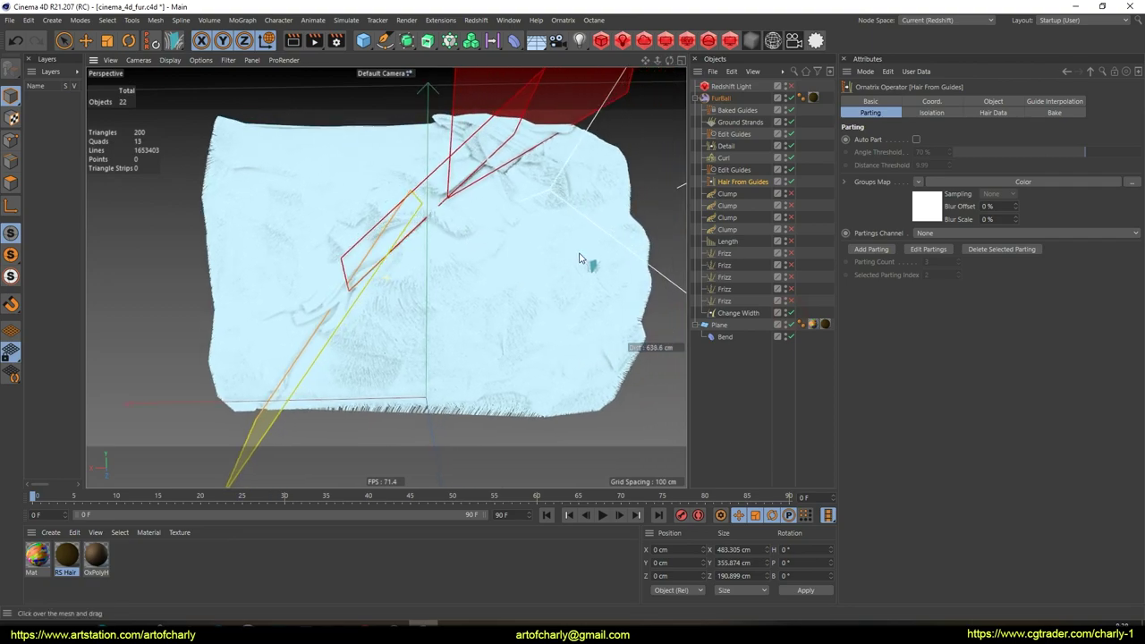
{"action": "left_click", "coordinate": [738, 314]}
{"action": "left_click_drag", "start_coordinate": [425, 256], "coordinate": [419, 215], "text": "alt"}
{"action": "right_click_drag", "start_coordinate": [419, 215], "coordinate": [553, 239], "text": "alt"}
{"action": "left_click_drag", "start_coordinate": [552, 239], "coordinate": [481, 224], "text": "alt"}
{"action": "left_click_drag", "start_coordinate": [404, 275], "coordinate": [358, 322], "text": "alt"}
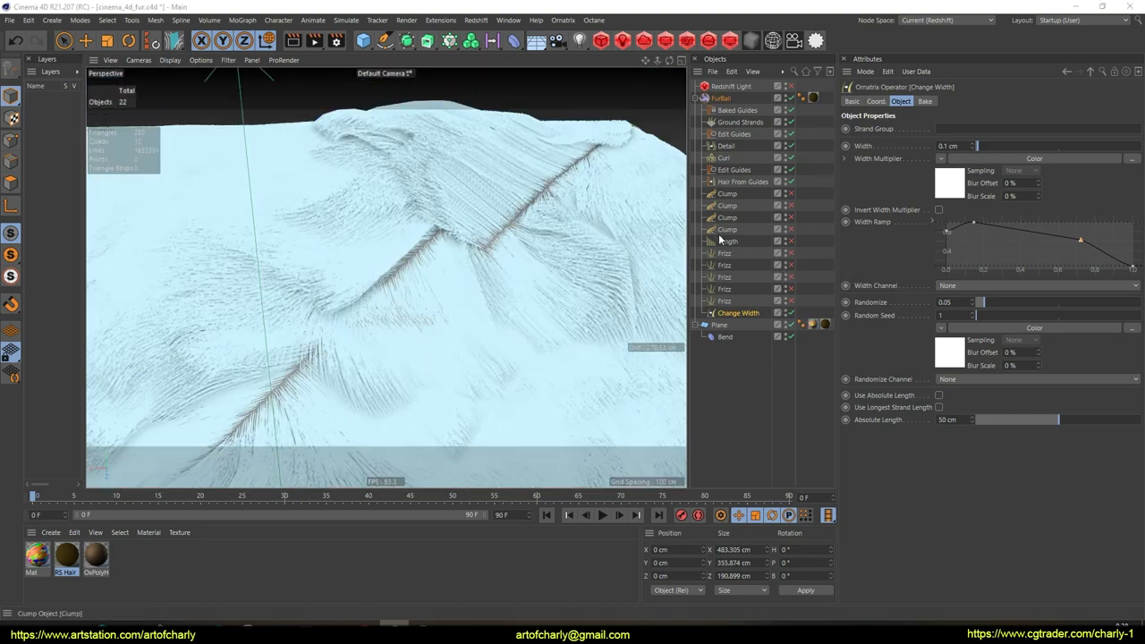
- Delete the partings of Hair From Guides, and disable that operator to return to the first Edit Guides operator
{"action": "left_click", "coordinate": [742, 182]}
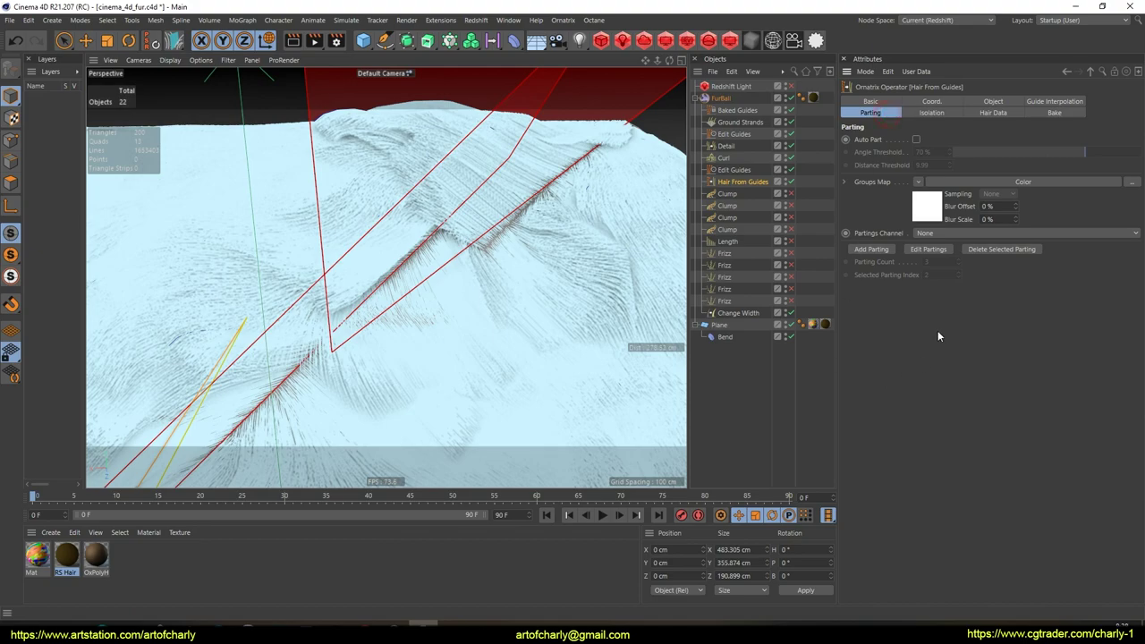
{"action": "left_click", "coordinate": [987, 250]}
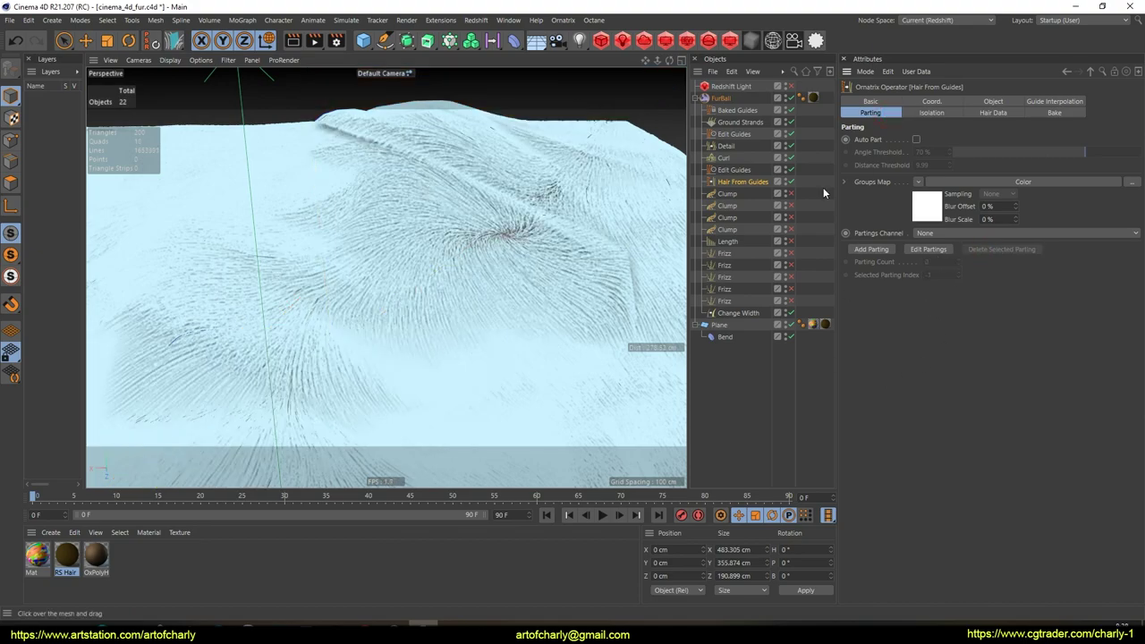
{"action": "left_click", "coordinate": [791, 183]}
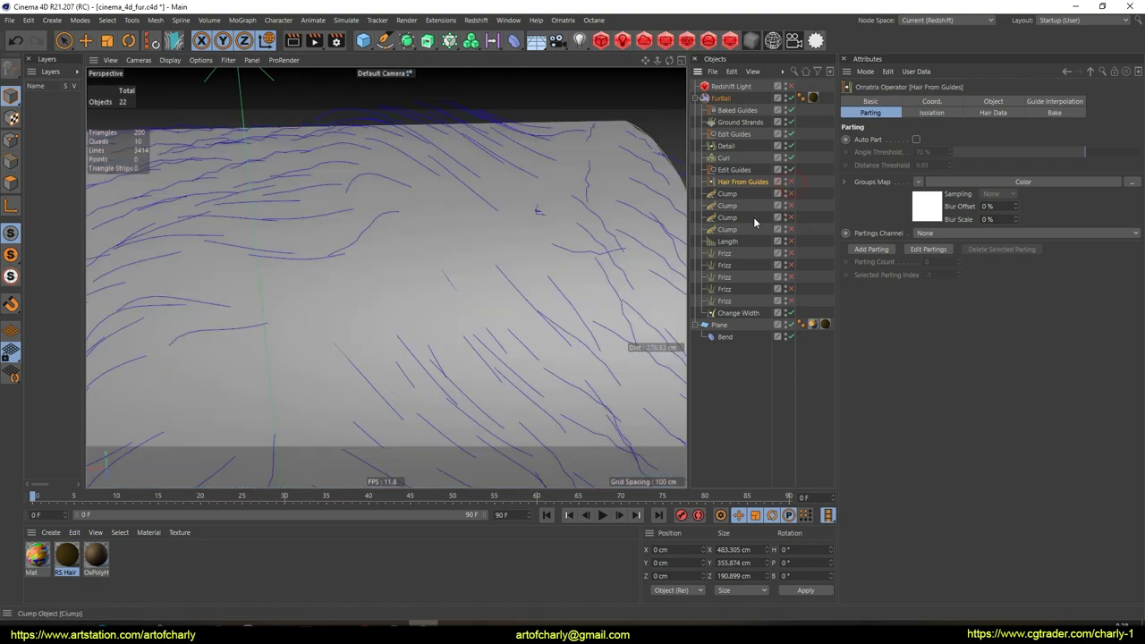
{"action": "left_click", "coordinate": [741, 135]}
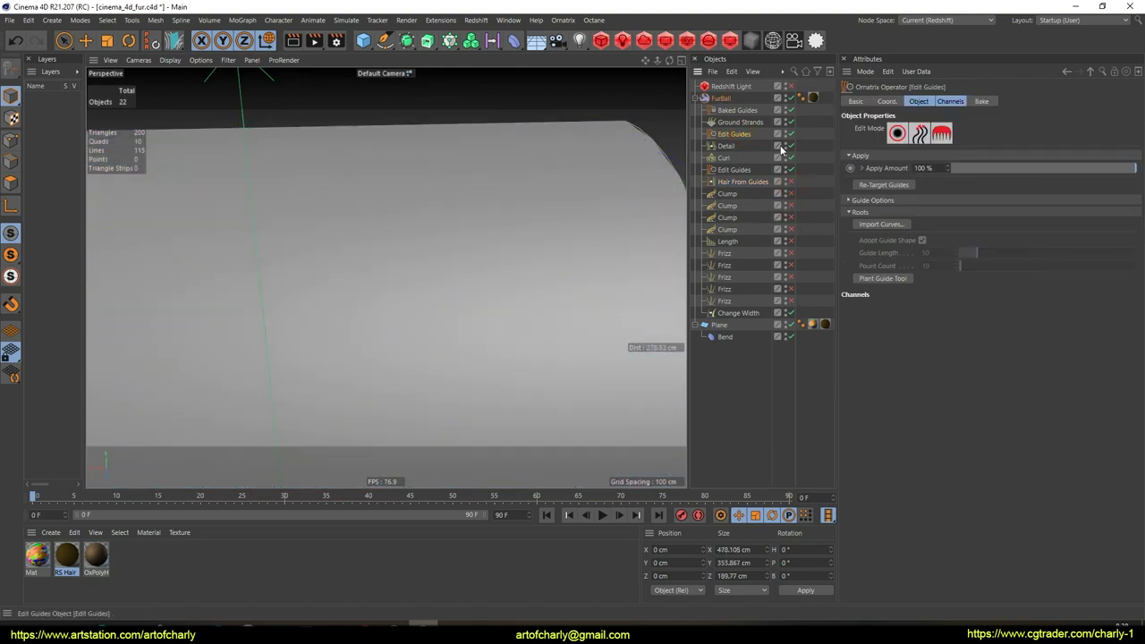
- Start brush editing on the Edit Guides operator below Curl and comb the guides at the plane's curved side edge with the Move brush
{"action": "left_click_drag", "start_coordinate": [429, 275], "coordinate": [452, 215], "text": "alt"}
{"action": "right_click_drag", "start_coordinate": [452, 214], "coordinate": [429, 275], "text": "alt"}
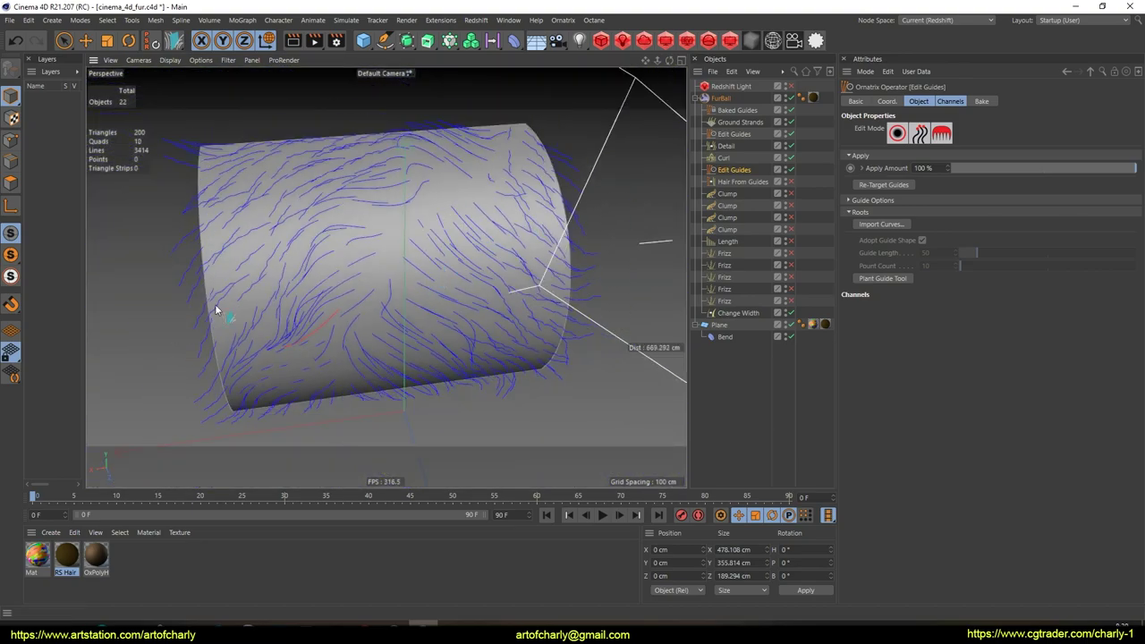
{"action": "left_click_drag", "start_coordinate": [397, 259], "coordinate": [401, 328], "text": "alt"}
{"action": "right_click_drag", "start_coordinate": [438, 302], "coordinate": [456, 270], "text": "alt"}
{"action": "left_click_drag", "start_coordinate": [392, 306], "coordinate": [415, 300], "text": "alt"}
{"action": "middle_click_drag", "start_coordinate": [414, 299], "coordinate": [413, 267], "text": "alt"}
{"action": "mouse_move", "coordinate": [412, 268]}
{"action": "left_mouse_down", "text": "alt"}
{"action": "mouse_move", "coordinate": [423, 241]}
{"action": "mouse_move", "coordinate": [501, 211]}
{"action": "mouse_move", "coordinate": [494, 226]}
{"action": "left_mouse_up", "text": "alt"}
{"action": "left_click", "coordinate": [941, 134]}
{"action": "mouse_move", "coordinate": [376, 243]}
{"action": "left_mouse_down", "text": "alt"}
{"action": "mouse_move", "coordinate": [393, 234]}
{"action": "mouse_move", "coordinate": [411, 252]}
{"action": "mouse_move", "coordinate": [367, 249]}
{"action": "mouse_move", "coordinate": [401, 262]}
{"action": "left_mouse_up", "text": "alt"}
{"action": "mouse_move", "coordinate": [385, 252]}
{"action": "left_mouse_down"}
{"action": "mouse_move", "coordinate": [372, 317]}
{"action": "mouse_move", "coordinate": [406, 251]}
{"action": "left_mouse_up"}
{"action": "mouse_move", "coordinate": [406, 254]}
{"action": "left_mouse_down"}
{"action": "mouse_move", "coordinate": [401, 279]}
{"action": "mouse_move", "coordinate": [389, 277]}
{"action": "mouse_move", "coordinate": [402, 317]}
{"action": "mouse_move", "coordinate": [235, 266]}
{"action": "mouse_move", "coordinate": [332, 294]}
{"action": "mouse_move", "coordinate": [317, 266]}
{"action": "left_mouse_up"}
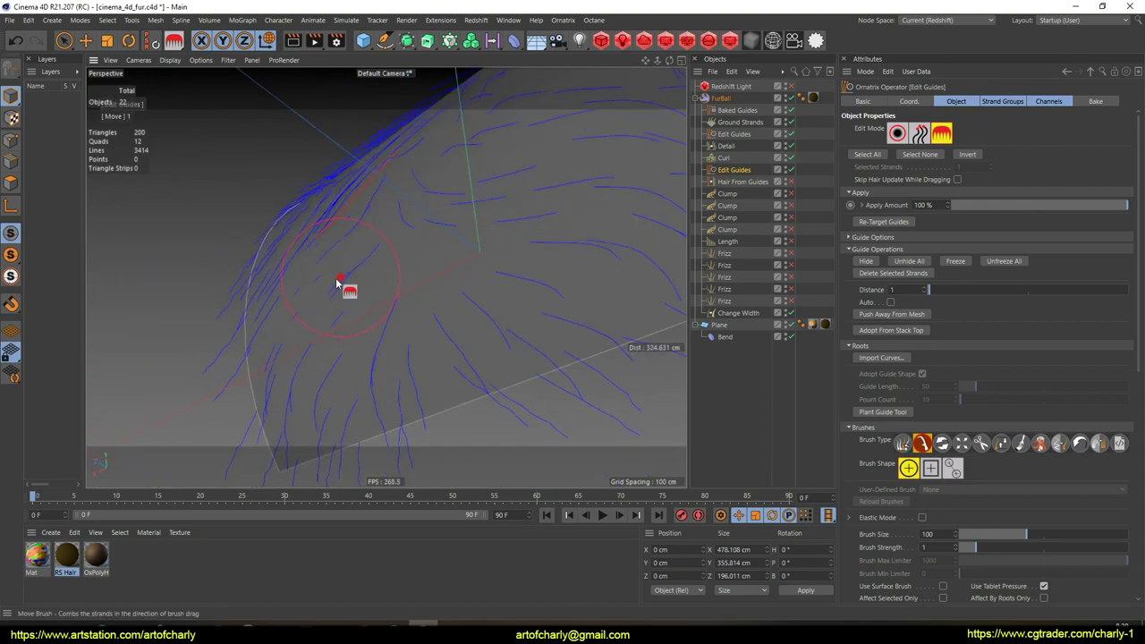
- Comb the guides over the upper part of the curved surface so they sweep away from the diagonal parting
{"action": "mouse_move", "coordinate": [310, 351]}
{"action": "left_mouse_down", "text": "alt"}
{"action": "mouse_move", "coordinate": [358, 259]}
{"action": "mouse_move", "coordinate": [415, 356]}
{"action": "mouse_move", "coordinate": [396, 328]}
{"action": "left_mouse_up", "text": "alt"}
{"action": "mouse_move", "coordinate": [348, 358]}
{"action": "left_mouse_down", "text": "alt"}
{"action": "mouse_move", "coordinate": [402, 248]}
{"action": "mouse_move", "coordinate": [420, 320]}
{"action": "left_mouse_up", "text": "alt"}
{"action": "scroll", "coordinate": [414, 276], "scroll_direction": "down", "scroll_amount": 3}
{"action": "mouse_move", "coordinate": [404, 281]}
{"action": "left_mouse_down"}
{"action": "mouse_move", "coordinate": [454, 293]}
{"action": "mouse_move", "coordinate": [387, 333]}
{"action": "mouse_move", "coordinate": [451, 286]}
{"action": "mouse_move", "coordinate": [392, 284]}
{"action": "mouse_move", "coordinate": [302, 220]}
{"action": "left_mouse_up"}
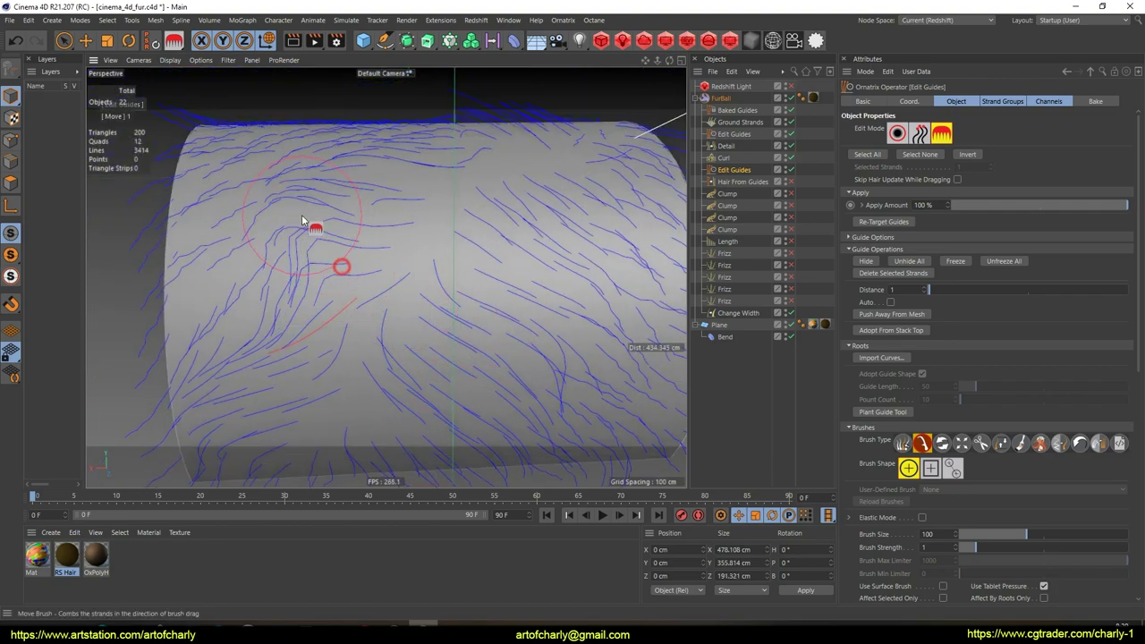
{"action": "mouse_move", "coordinate": [261, 288]}
{"action": "left_mouse_down", "text": "alt"}
{"action": "mouse_move", "coordinate": [367, 291]}
{"action": "mouse_move", "coordinate": [374, 222]}
{"action": "mouse_move", "coordinate": [396, 252]}
{"action": "mouse_move", "coordinate": [447, 223]}
{"action": "left_mouse_up", "text": "alt"}
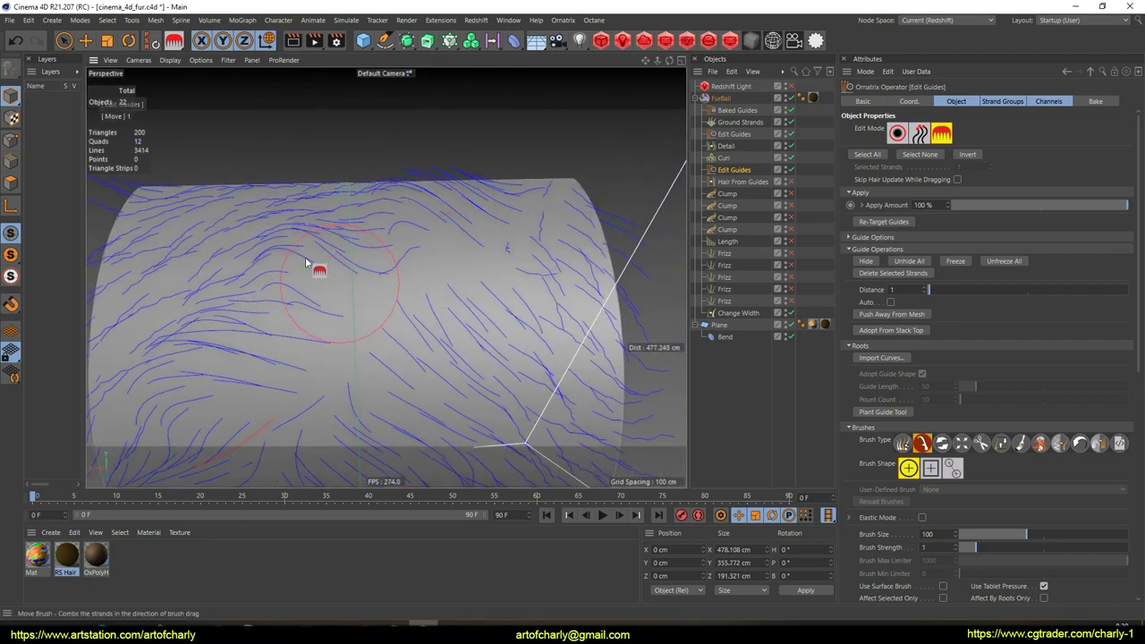
{"action": "left_click_drag", "start_coordinate": [356, 293], "coordinate": [381, 297]}
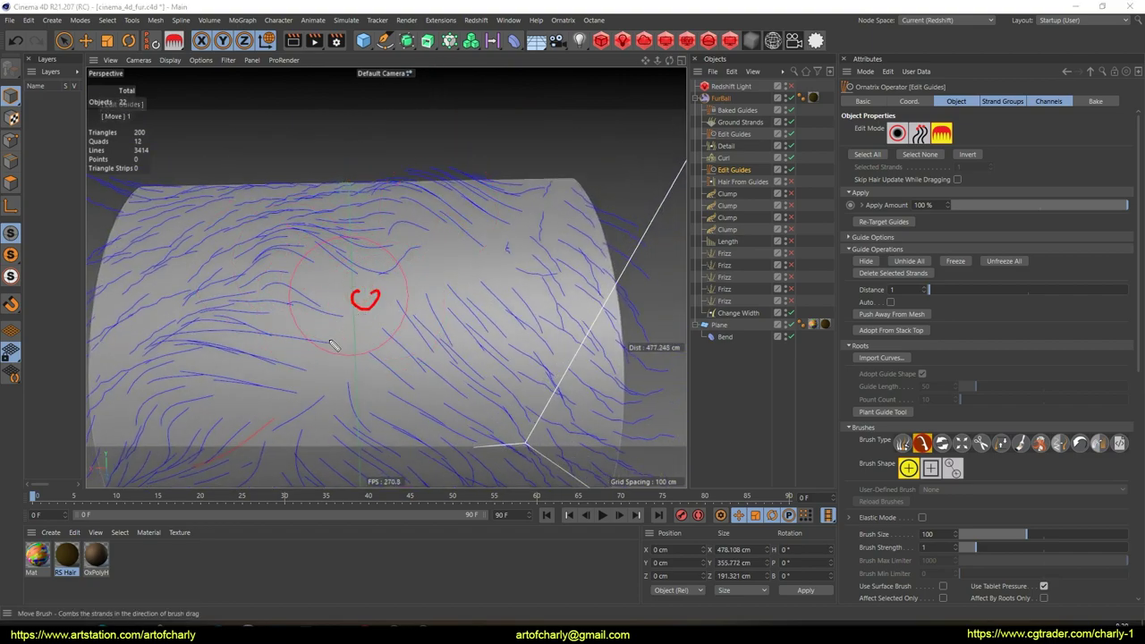
- Comb the guides in the middle of the surface and down to its lower edge away from the parting
{"action": "mouse_move", "coordinate": [381, 341]}
{"action": "left_mouse_down", "text": "alt"}
{"action": "mouse_move", "coordinate": [379, 325]}
{"action": "mouse_move", "coordinate": [366, 350]}
{"action": "mouse_move", "coordinate": [384, 277]}
{"action": "mouse_move", "coordinate": [371, 282]}
{"action": "left_mouse_up", "text": "alt"}
{"action": "left_click_drag", "start_coordinate": [312, 256], "coordinate": [335, 303]}
{"action": "left_click_drag", "start_coordinate": [350, 301], "coordinate": [365, 325]}
{"action": "left_click_drag", "start_coordinate": [361, 321], "coordinate": [368, 285], "text": "alt"}
{"action": "mouse_move", "coordinate": [378, 222]}
{"action": "left_mouse_down"}
{"action": "mouse_move", "coordinate": [359, 347]}
{"action": "mouse_move", "coordinate": [352, 284]}
{"action": "left_mouse_up"}
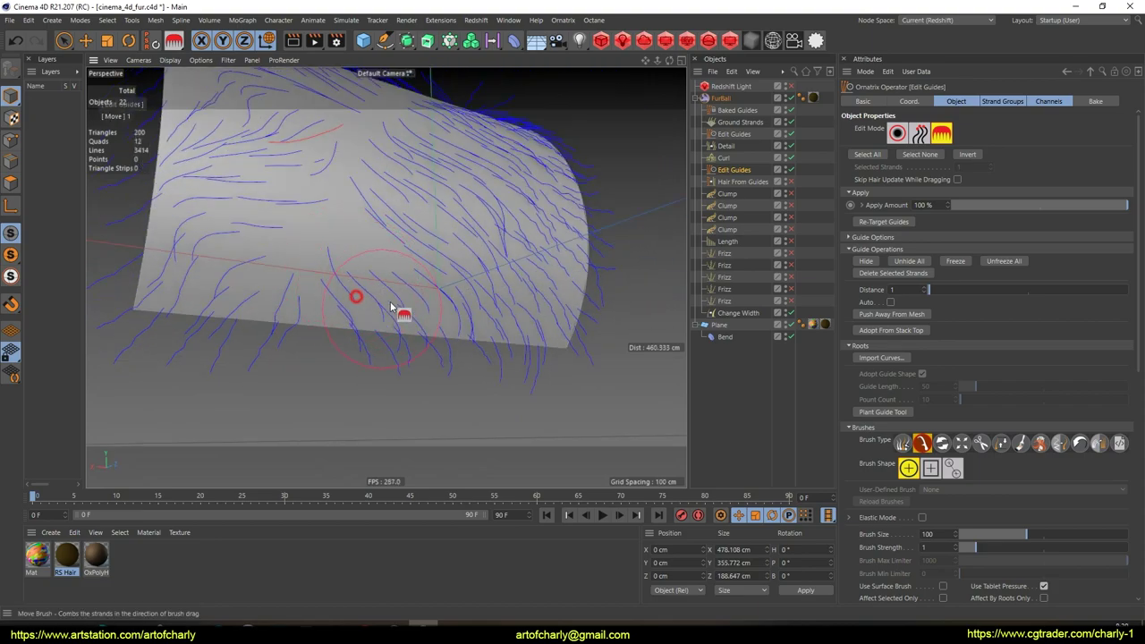
{"action": "mouse_move", "coordinate": [281, 299]}
{"action": "left_mouse_down", "text": "alt"}
{"action": "mouse_move", "coordinate": [220, 263]}
{"action": "mouse_move", "coordinate": [281, 374]}
{"action": "mouse_move", "coordinate": [279, 404]}
{"action": "mouse_move", "coordinate": [323, 355]}
{"action": "mouse_move", "coordinate": [348, 349]}
{"action": "left_mouse_up", "text": "alt"}
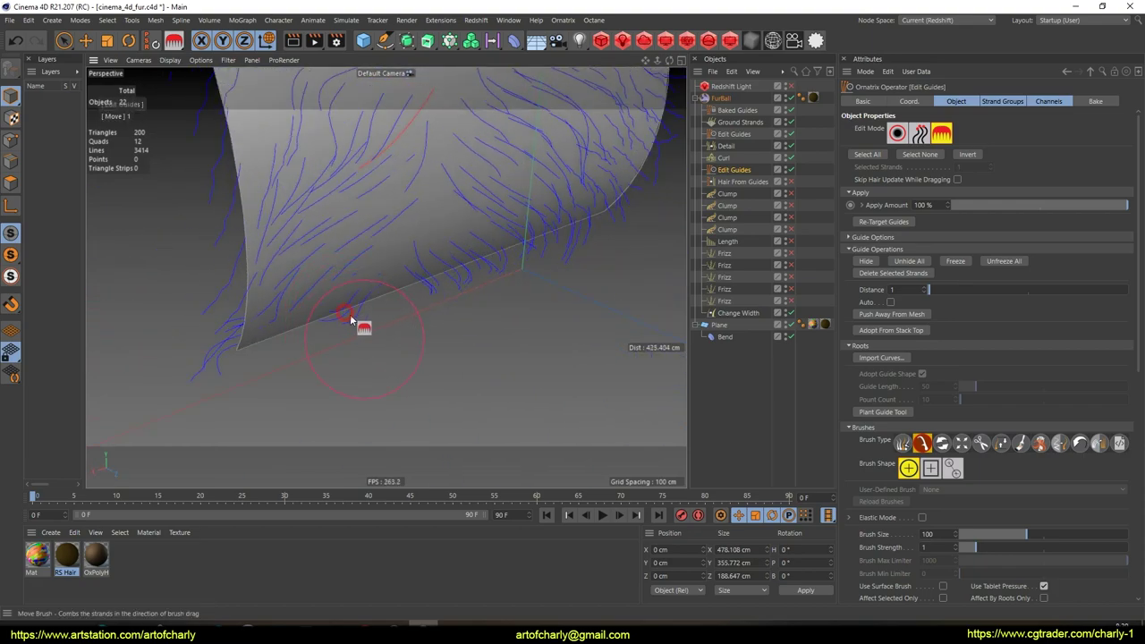
- Smooth the guides at the far end of the surface and check the diagonal flow on both sides of the parting
{"action": "mouse_move", "coordinate": [422, 363]}
{"action": "left_mouse_down", "text": "alt"}
{"action": "mouse_move", "coordinate": [386, 281]}
{"action": "mouse_move", "coordinate": [313, 383]}
{"action": "mouse_move", "coordinate": [289, 388]}
{"action": "mouse_move", "coordinate": [401, 242]}
{"action": "mouse_move", "coordinate": [418, 280]}
{"action": "mouse_move", "coordinate": [519, 219]}
{"action": "mouse_move", "coordinate": [460, 259]}
{"action": "mouse_move", "coordinate": [487, 210]}
{"action": "left_mouse_up", "text": "alt"}
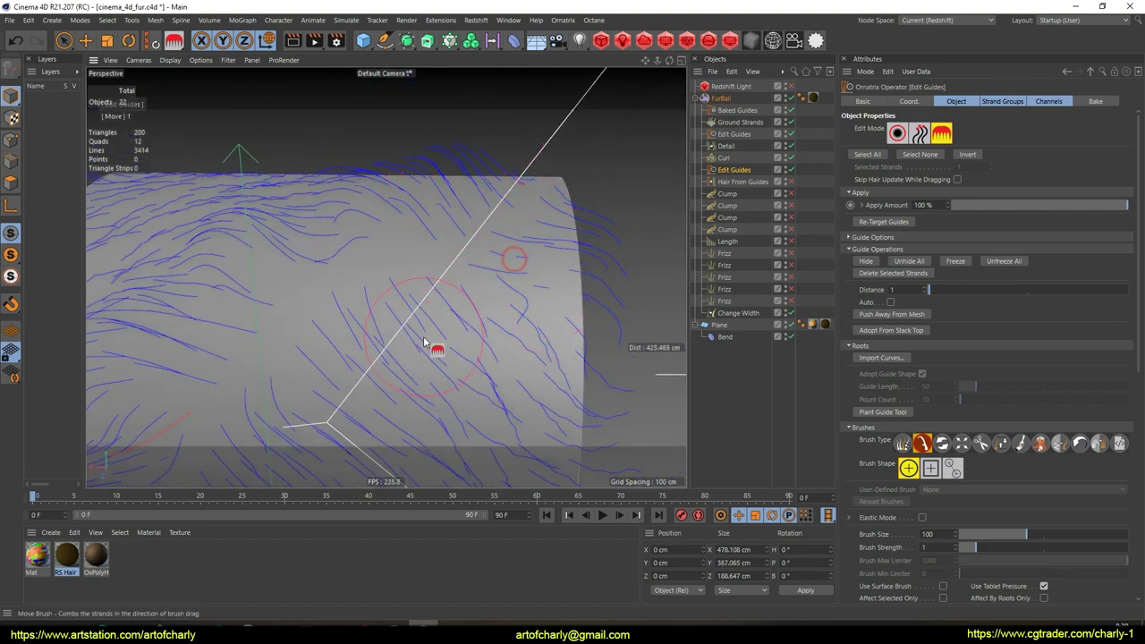
{"action": "scroll", "coordinate": [447, 348], "scroll_direction": "down", "scroll_amount": 5}
{"action": "scroll", "coordinate": [422, 296], "scroll_direction": "up", "scroll_amount": 4}
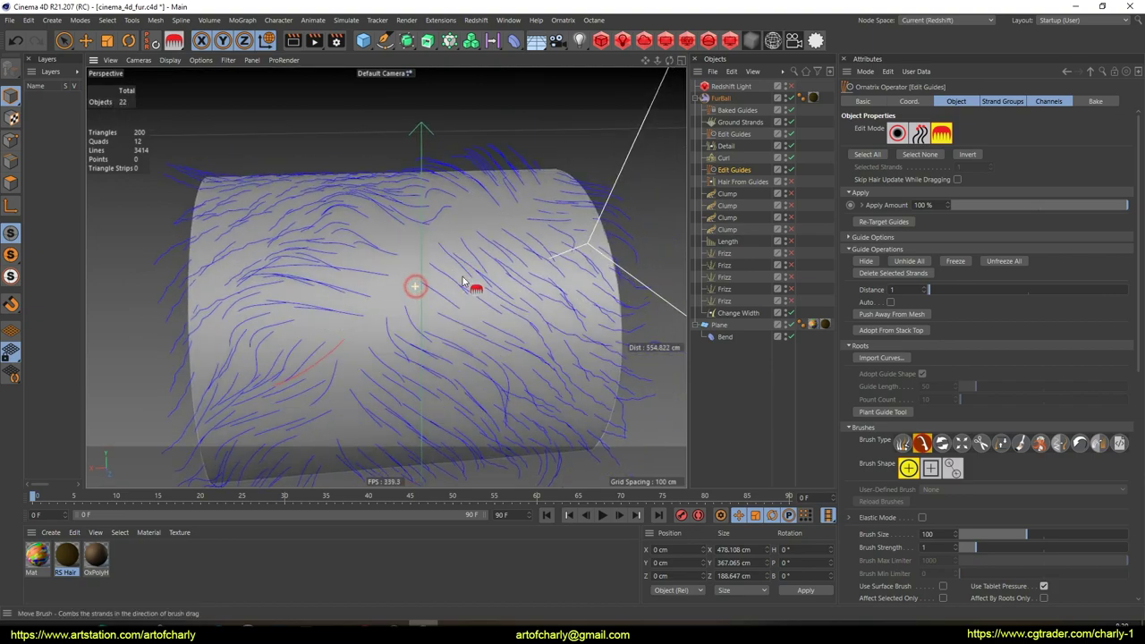
{"action": "left_click_drag", "start_coordinate": [557, 176], "coordinate": [528, 214]}
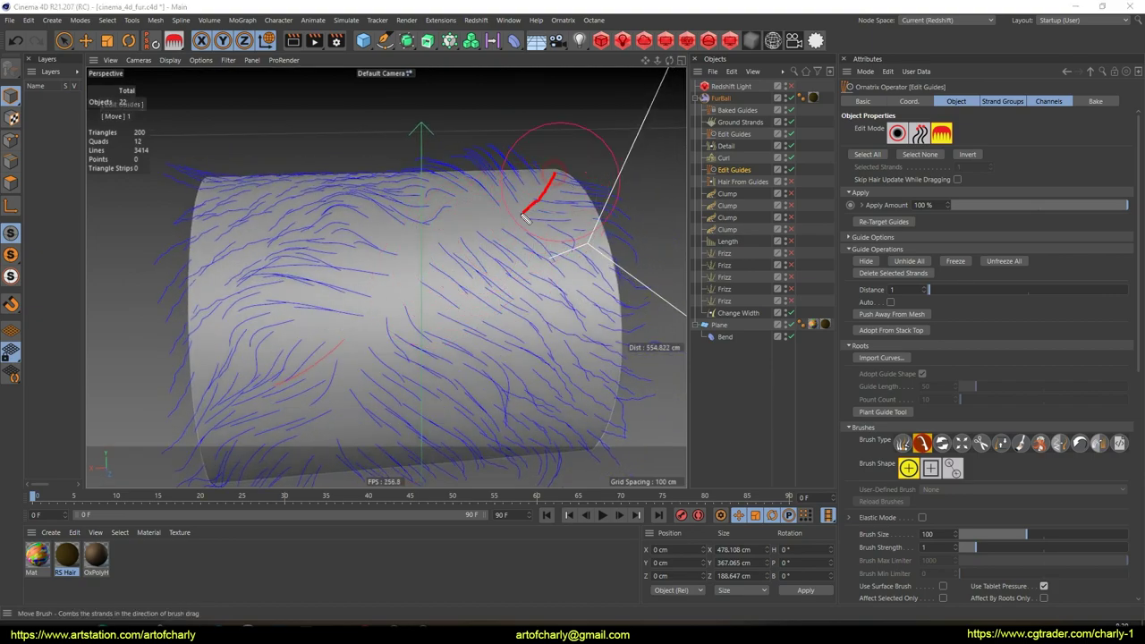
{"action": "key", "text": "Escape"}
{"action": "middle_click_drag", "start_coordinate": [503, 325], "coordinate": [499, 284], "text": "alt"}
{"action": "left_click_drag", "start_coordinate": [498, 284], "coordinate": [505, 308], "text": "alt"}
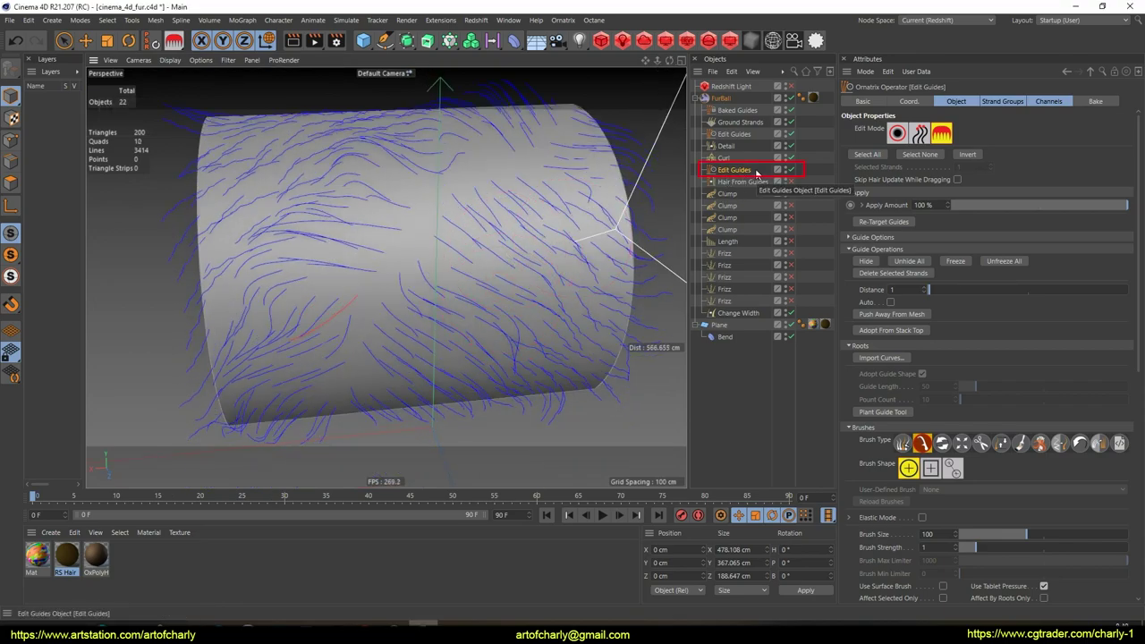
- Add a per-strand channel named PARTING to the Edit Guides operator below Curl
{"action": "left_click", "coordinate": [1049, 101]}
{"action": "left_click", "coordinate": [893, 208]}
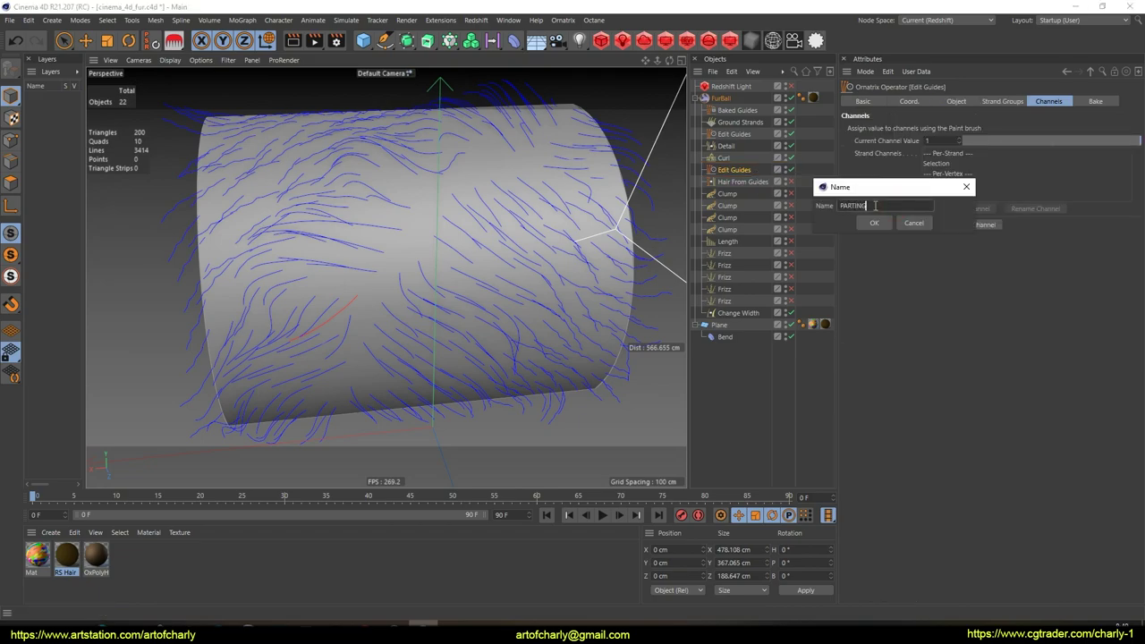
{"action": "left_click", "coordinate": [875, 223]}
{"action": "mouse_move", "coordinate": [463, 250]}
{"action": "left_mouse_down", "text": "alt"}
{"action": "mouse_move", "coordinate": [527, 215]}
{"action": "mouse_move", "coordinate": [506, 232]}
{"action": "mouse_move", "coordinate": [527, 242]}
{"action": "mouse_move", "coordinate": [461, 254]}
{"action": "left_mouse_up", "text": "alt"}
- Paint the PARTING channel value 1 onto all guides on one side of the diagonal parting with the Paint brush
{"action": "mouse_move", "coordinate": [549, 98]}
{"action": "left_mouse_down"}
{"action": "mouse_move", "coordinate": [420, 97]}
{"action": "mouse_move", "coordinate": [176, 420]}
{"action": "left_mouse_up"}
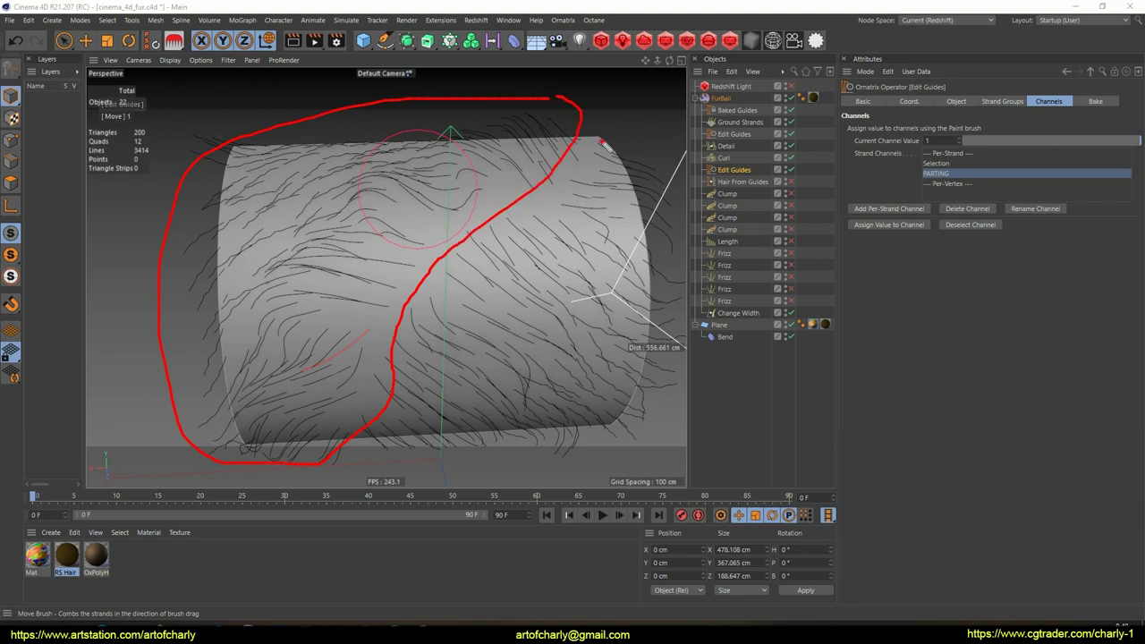
{"action": "key", "text": "Escape"}
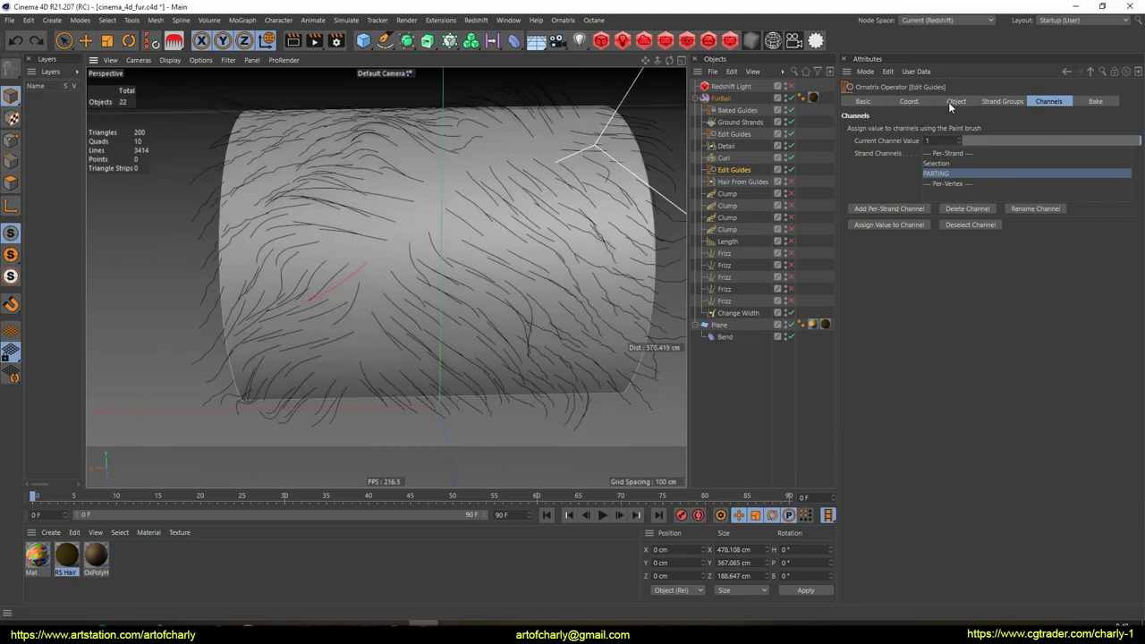
{"action": "left_click", "coordinate": [957, 101]}
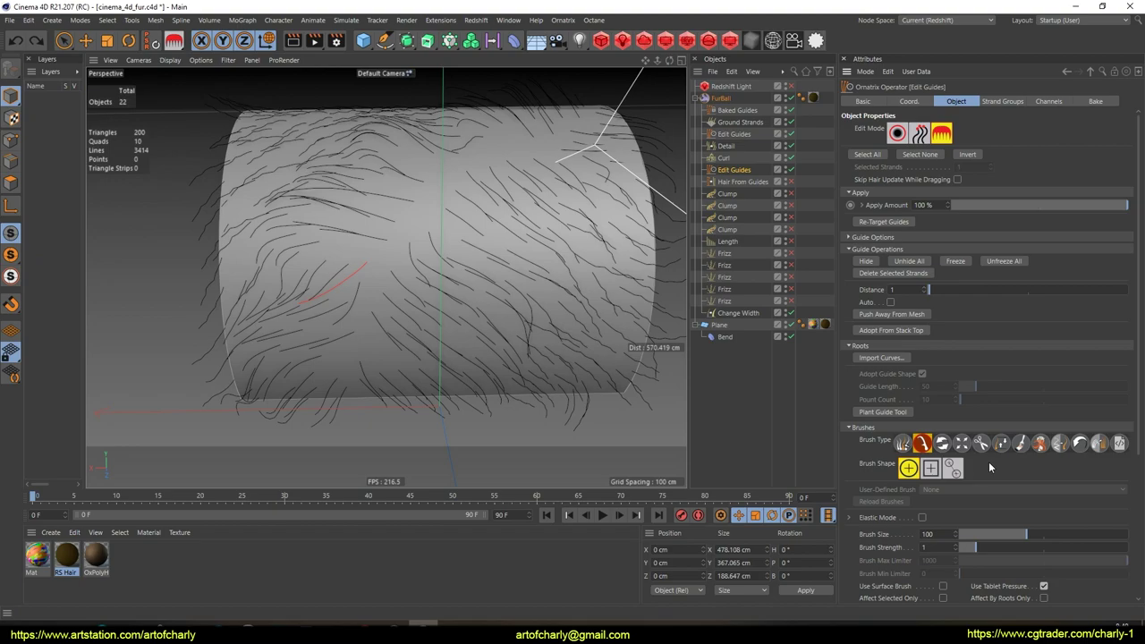
{"action": "left_click", "coordinate": [1022, 443]}
{"action": "mouse_move", "coordinate": [618, 284]}
{"action": "left_mouse_down"}
{"action": "mouse_move", "coordinate": [652, 299]}
{"action": "mouse_move", "coordinate": [511, 296]}
{"action": "mouse_move", "coordinate": [452, 332]}
{"action": "mouse_move", "coordinate": [450, 297]}
{"action": "left_mouse_up"}
{"action": "mouse_move", "coordinate": [557, 299]}
{"action": "left_mouse_down", "text": "alt"}
{"action": "mouse_move", "coordinate": [519, 335]}
{"action": "mouse_move", "coordinate": [660, 191]}
{"action": "left_mouse_up", "text": "alt"}
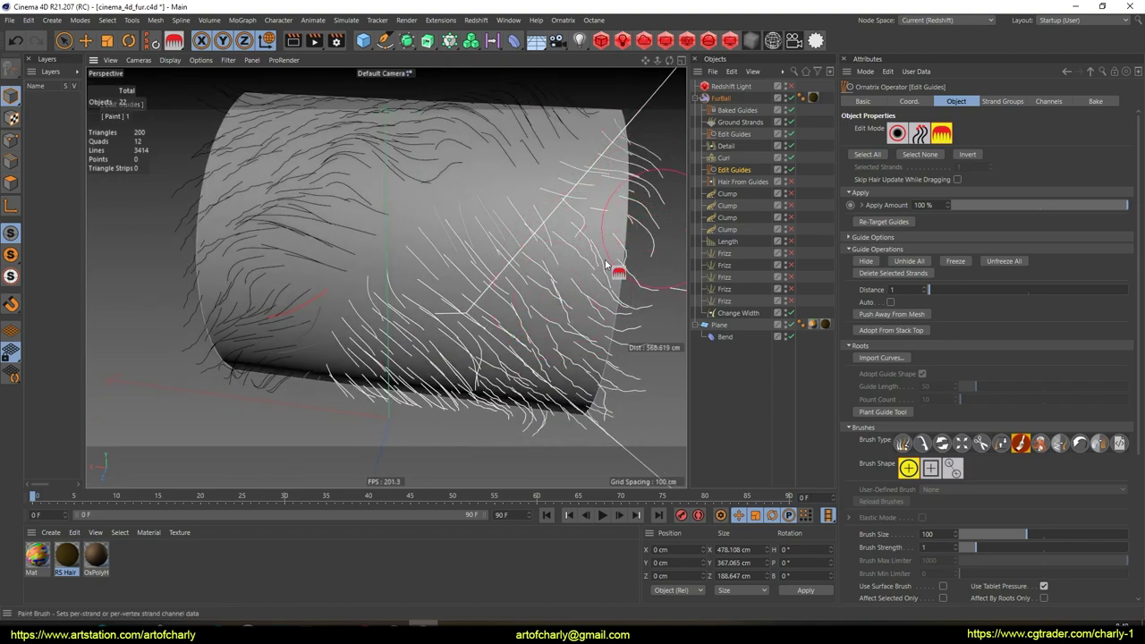
- Activate the Sketch spline tool and enable snapping for drawing on the plane's surface
{"action": "middle_click_drag", "start_coordinate": [511, 370], "coordinate": [522, 328], "text": "alt"}
{"action": "left_click_drag", "start_coordinate": [522, 328], "coordinate": [513, 279], "text": "alt"}
{"action": "right_click_drag", "start_coordinate": [513, 279], "coordinate": [564, 309], "text": "alt"}
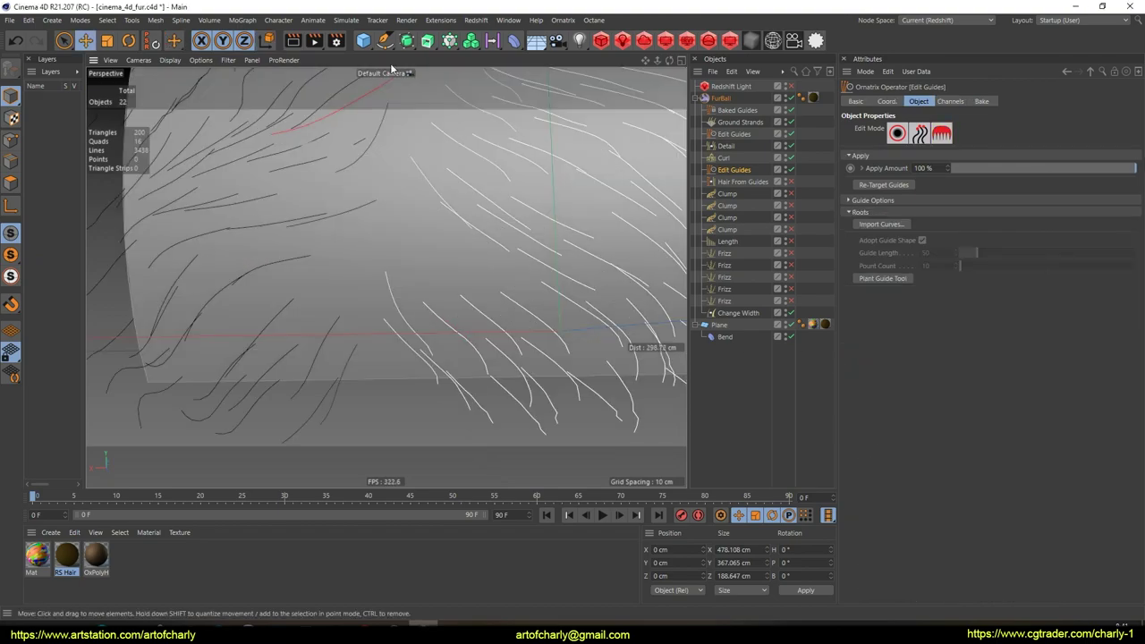
{"action": "left_click", "coordinate": [383, 43]}
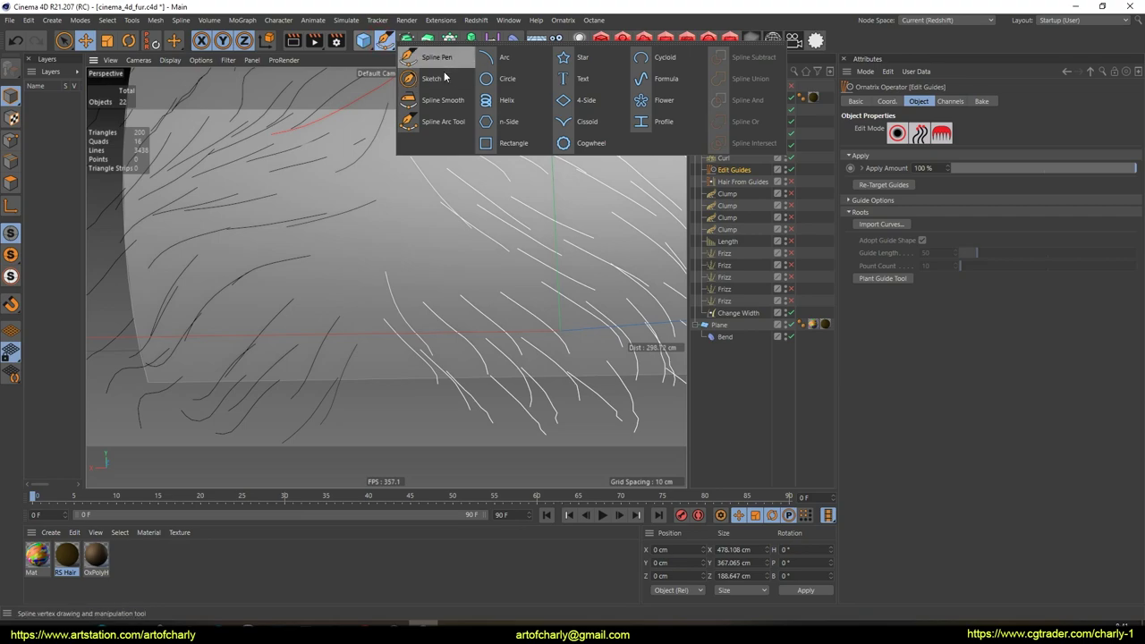
{"action": "left_click", "coordinate": [443, 83]}
{"action": "mouse_move", "coordinate": [330, 277]}
{"action": "left_mouse_down", "text": "alt"}
{"action": "mouse_move", "coordinate": [394, 254]}
{"action": "mouse_move", "coordinate": [380, 267]}
{"action": "left_mouse_up", "text": "alt"}
{"action": "left_click", "coordinate": [11, 305]}
{"action": "left_click", "coordinate": [11, 303]}
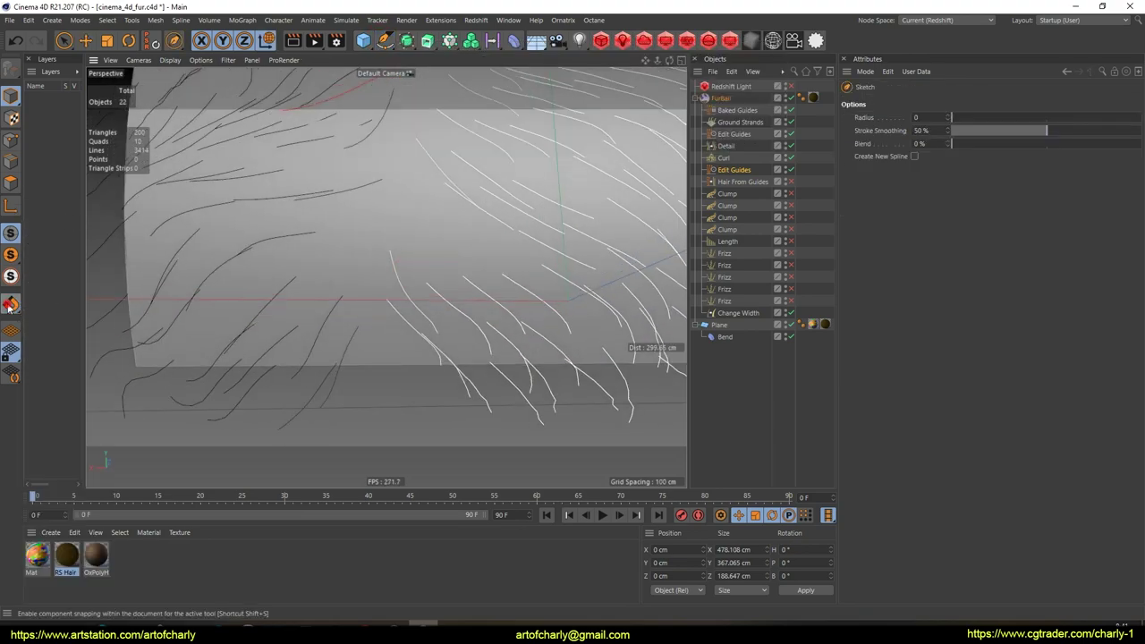
{"action": "left_click", "coordinate": [93, 387]}
{"action": "left_click", "coordinate": [12, 355]}
{"action": "left_click", "coordinate": [13, 311]}
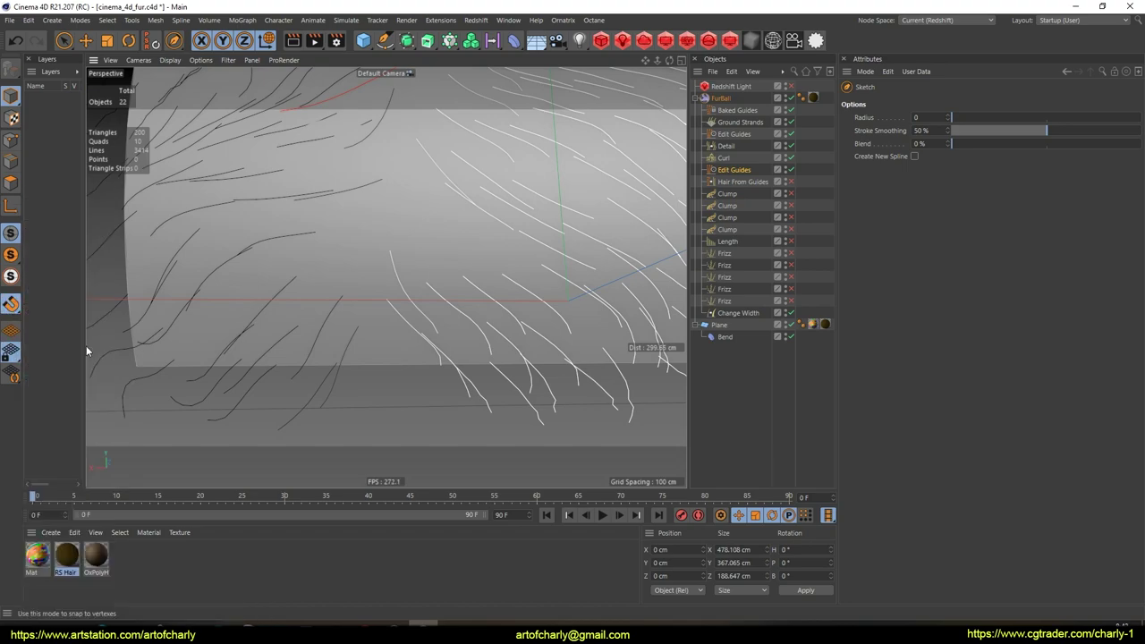
- Sketch the first short spline strands at the plane's lower edge beside the painted guides, discarding the initial trial stroke
{"action": "left_click_drag", "start_coordinate": [413, 216], "coordinate": [507, 289]}
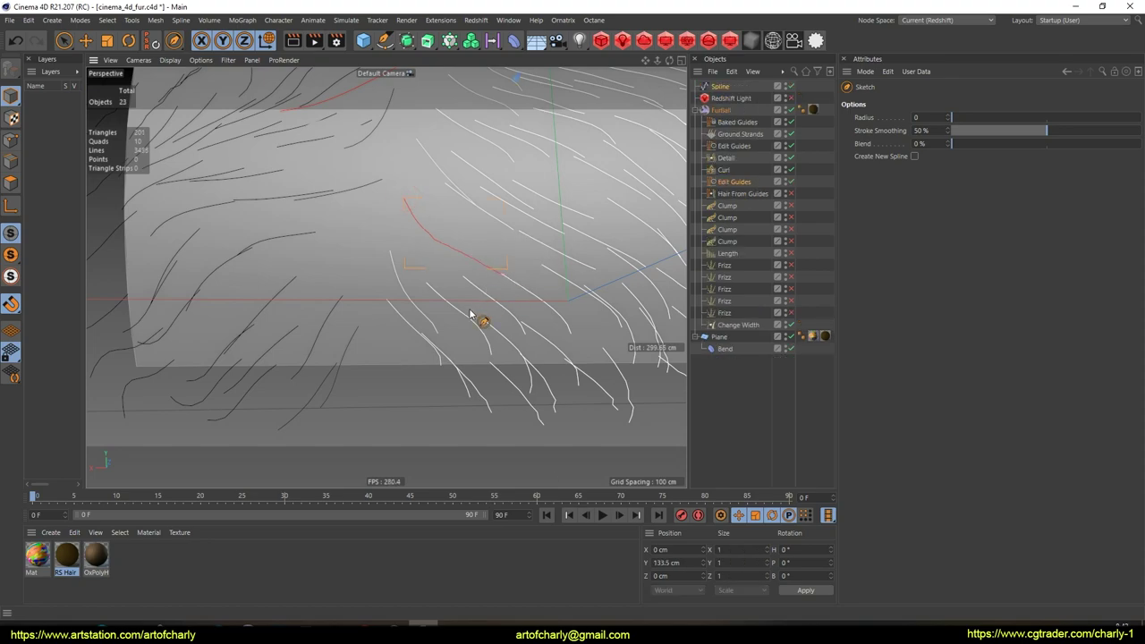
{"action": "key", "text": "ctrl+z"}
{"action": "mouse_move", "coordinate": [461, 251]}
{"action": "left_mouse_down", "text": "alt"}
{"action": "mouse_move", "coordinate": [486, 269]}
{"action": "mouse_move", "coordinate": [506, 264]}
{"action": "left_mouse_up", "text": "alt"}
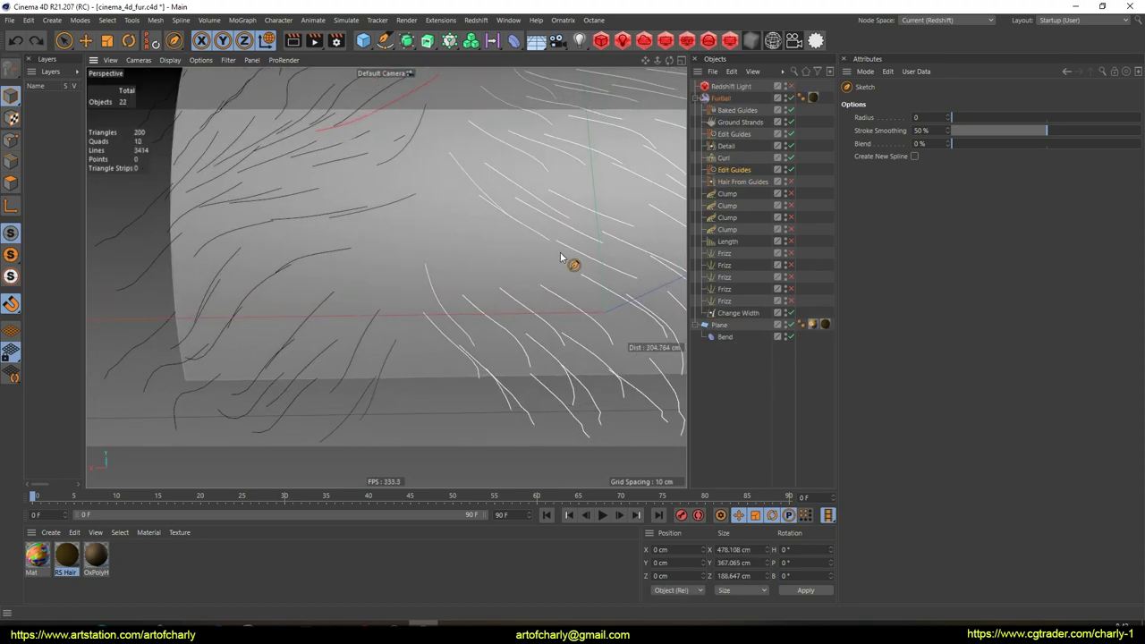
{"action": "middle_click_drag", "start_coordinate": [544, 254], "coordinate": [528, 142], "text": "alt"}
{"action": "left_click_drag", "start_coordinate": [494, 187], "coordinate": [493, 176], "text": "alt"}
{"action": "right_click_drag", "start_coordinate": [445, 227], "coordinate": [453, 194], "text": "alt"}
{"action": "middle_click_drag", "start_coordinate": [471, 254], "coordinate": [471, 213], "text": "alt"}
{"action": "mouse_move", "coordinate": [471, 213]}
{"action": "left_mouse_down", "text": "alt"}
{"action": "mouse_move", "coordinate": [435, 217]}
{"action": "mouse_move", "coordinate": [492, 270]}
{"action": "left_mouse_up", "text": "alt"}
{"action": "mouse_move", "coordinate": [412, 223]}
{"action": "left_mouse_down"}
{"action": "mouse_move", "coordinate": [518, 321]}
{"action": "mouse_move", "coordinate": [417, 239]}
{"action": "left_mouse_up"}
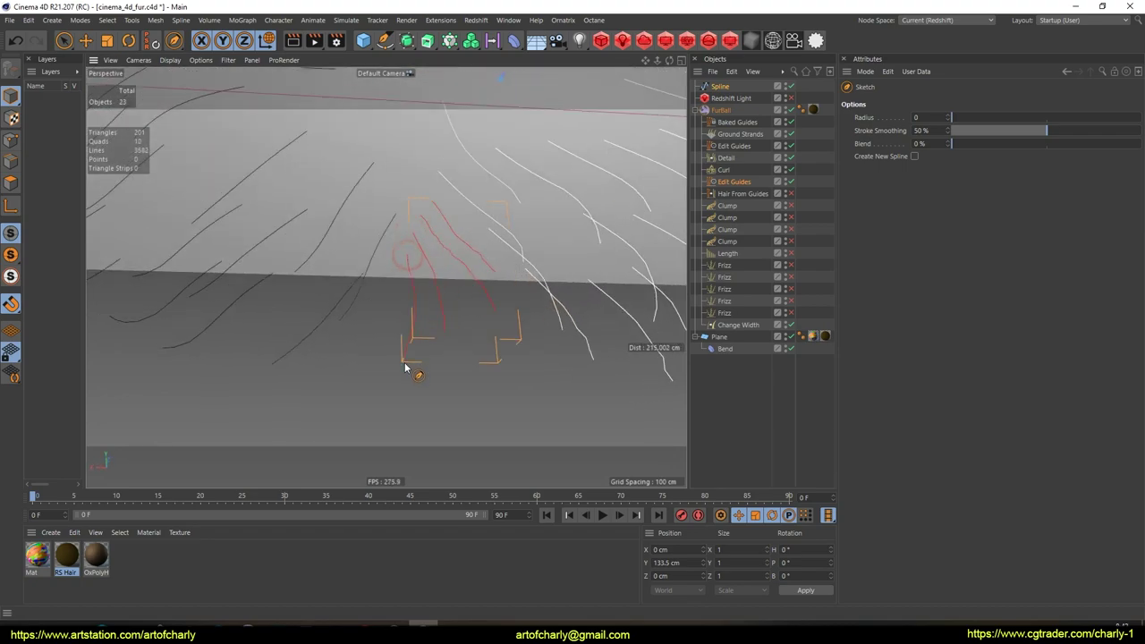
- Sketch more short spline strands up along the parting, following the direction of the painted guides
{"action": "mouse_move", "coordinate": [518, 287]}
{"action": "left_mouse_down", "text": "alt"}
{"action": "mouse_move", "coordinate": [525, 299]}
{"action": "mouse_move", "coordinate": [463, 312]}
{"action": "mouse_move", "coordinate": [451, 254]}
{"action": "mouse_move", "coordinate": [546, 309]}
{"action": "mouse_move", "coordinate": [478, 174]}
{"action": "mouse_move", "coordinate": [440, 325]}
{"action": "mouse_move", "coordinate": [411, 310]}
{"action": "left_mouse_up", "text": "alt"}
{"action": "left_click_drag", "start_coordinate": [491, 290], "coordinate": [441, 261], "text": "alt"}
{"action": "mouse_move", "coordinate": [457, 202]}
{"action": "left_mouse_down", "text": "alt"}
{"action": "mouse_move", "coordinate": [430, 287]}
{"action": "mouse_move", "coordinate": [464, 313]}
{"action": "left_mouse_up", "text": "alt"}
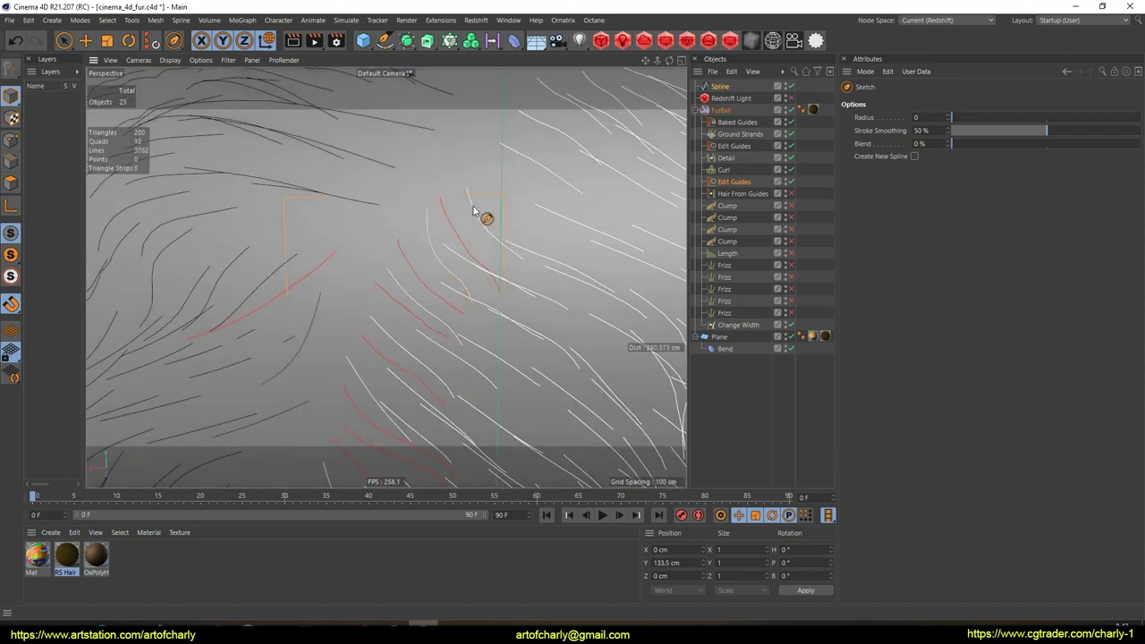
{"action": "left_click_drag", "start_coordinate": [467, 207], "coordinate": [454, 290], "text": "alt"}
{"action": "left_click_drag", "start_coordinate": [529, 275], "coordinate": [450, 244], "text": "alt"}
{"action": "left_click_drag", "start_coordinate": [533, 254], "coordinate": [454, 223], "text": "alt"}
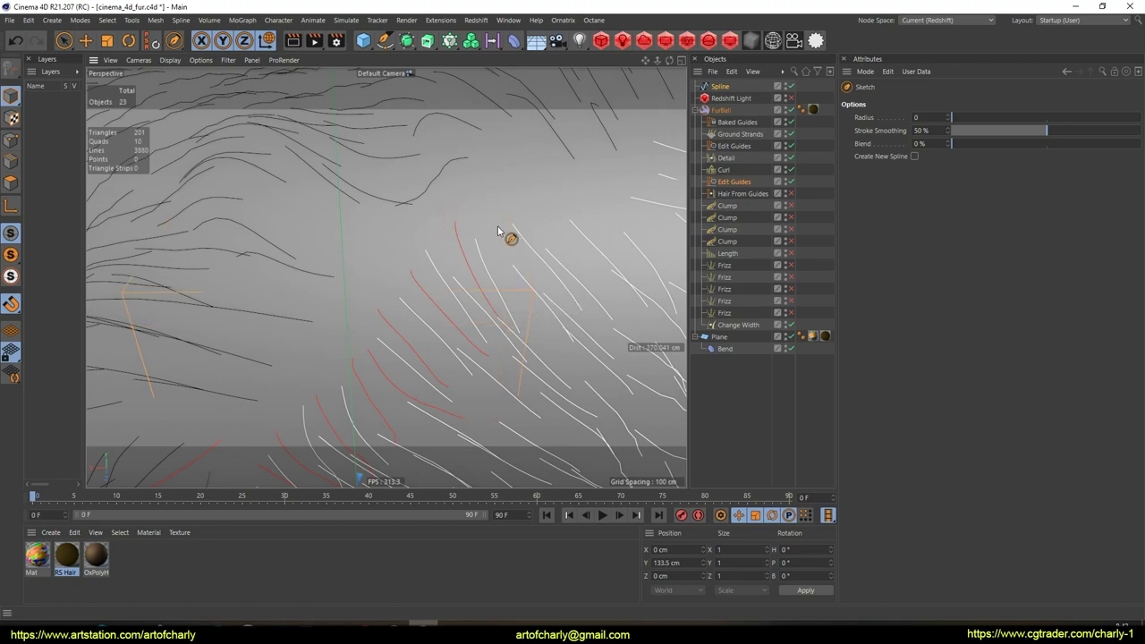
{"action": "left_click_drag", "start_coordinate": [575, 300], "coordinate": [485, 240], "text": "alt"}
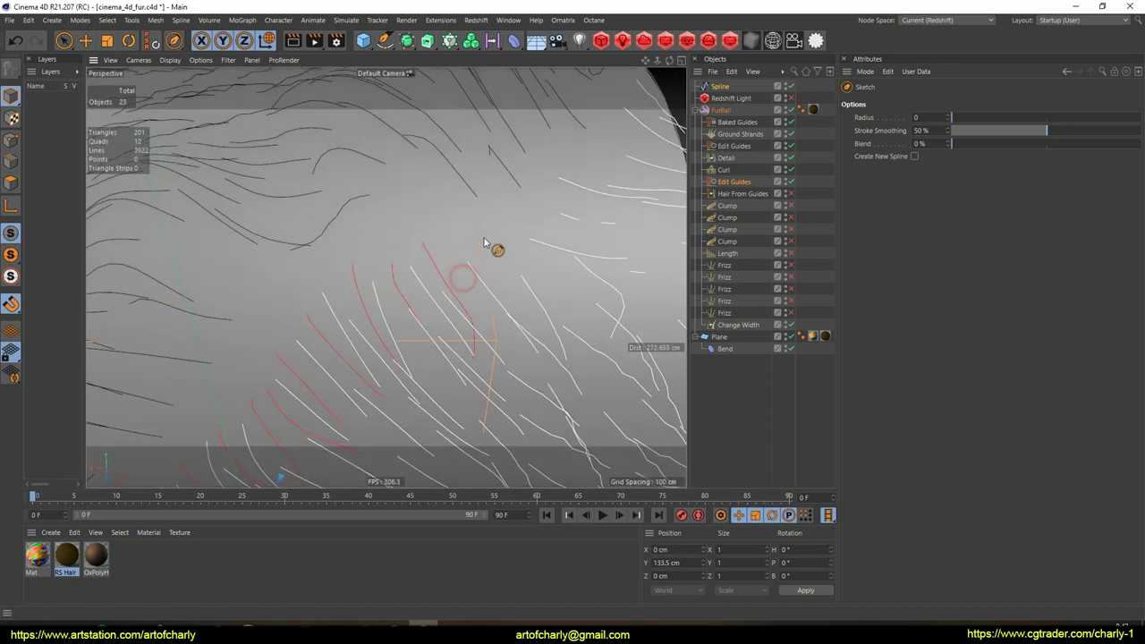
- Sketch spline strands at the upper end of the parting on the painted side
{"action": "left_click_drag", "start_coordinate": [542, 274], "coordinate": [501, 294], "text": "alt"}
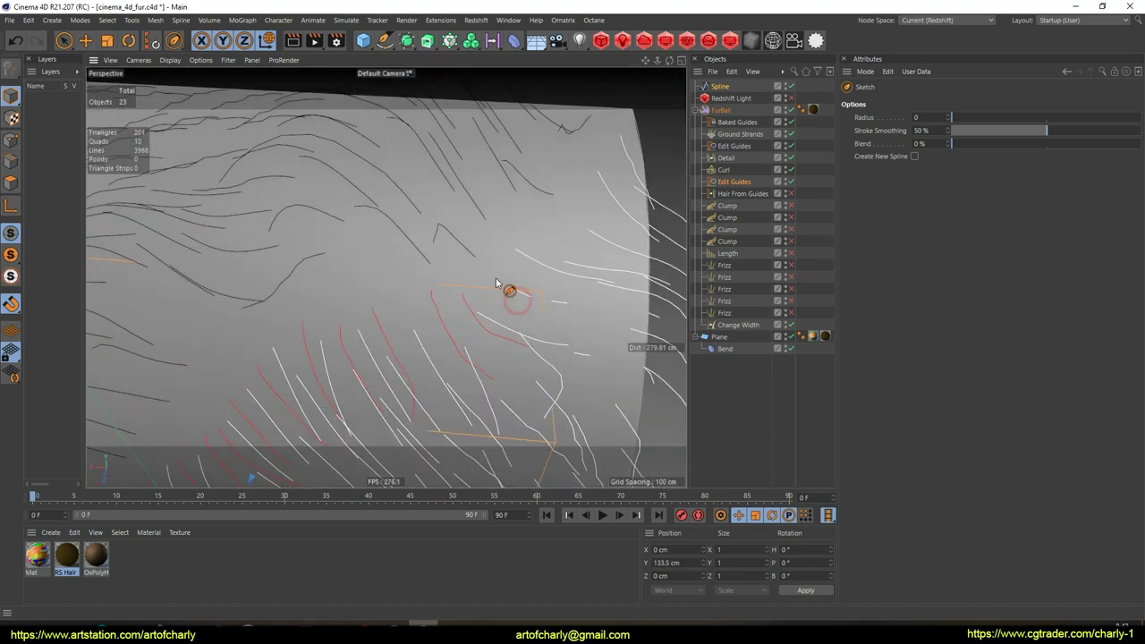
{"action": "left_click_drag", "start_coordinate": [581, 355], "coordinate": [581, 357]}
{"action": "left_click_drag", "start_coordinate": [527, 229], "coordinate": [622, 261]}
{"action": "left_click_drag", "start_coordinate": [555, 212], "coordinate": [636, 289]}
{"action": "left_click_drag", "start_coordinate": [576, 188], "coordinate": [632, 214]}
- Sketch spline strands on the unpainted side of the parting near the lower edge, flowing away from the parting line
{"action": "left_click_drag", "start_coordinate": [537, 325], "coordinate": [478, 215], "text": "alt"}
{"action": "right_click_drag", "start_coordinate": [478, 214], "coordinate": [439, 264], "text": "alt"}
{"action": "left_click_drag", "start_coordinate": [440, 264], "coordinate": [438, 236], "text": "alt"}
{"action": "right_click_drag", "start_coordinate": [437, 237], "coordinate": [433, 229], "text": "alt"}
{"action": "mouse_move", "coordinate": [432, 231]}
{"action": "left_mouse_down", "text": "alt"}
{"action": "mouse_move", "coordinate": [417, 233]}
{"action": "mouse_move", "coordinate": [462, 238]}
{"action": "mouse_move", "coordinate": [388, 241]}
{"action": "left_mouse_up", "text": "alt"}
{"action": "left_click_drag", "start_coordinate": [479, 229], "coordinate": [383, 283]}
{"action": "left_click_drag", "start_coordinate": [481, 259], "coordinate": [390, 311]}
{"action": "left_click_drag", "start_coordinate": [474, 285], "coordinate": [448, 351]}
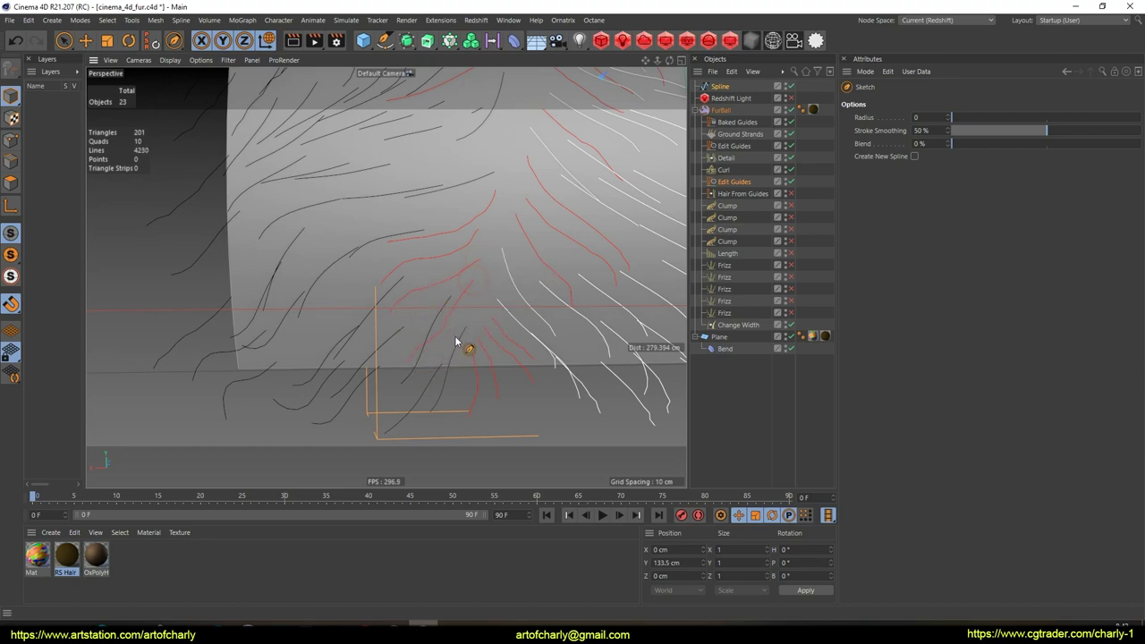
- Sketch further spline strands up the unpainted side of the parting, matching the neighbouring guides' direction
{"action": "left_click_drag", "start_coordinate": [398, 410], "coordinate": [461, 358], "text": "alt"}
{"action": "left_click_drag", "start_coordinate": [416, 316], "coordinate": [353, 307]}
{"action": "left_click_drag", "start_coordinate": [460, 263], "coordinate": [368, 311]}
{"action": "mouse_move", "coordinate": [485, 231]}
{"action": "left_mouse_down"}
{"action": "mouse_move", "coordinate": [408, 268]}
{"action": "mouse_move", "coordinate": [473, 358]}
{"action": "mouse_move", "coordinate": [439, 325]}
{"action": "left_mouse_up"}
{"action": "mouse_move", "coordinate": [486, 274]}
{"action": "left_mouse_down"}
{"action": "mouse_move", "coordinate": [351, 276]}
{"action": "mouse_move", "coordinate": [450, 314]}
{"action": "mouse_move", "coordinate": [465, 276]}
{"action": "mouse_move", "coordinate": [400, 205]}
{"action": "mouse_move", "coordinate": [430, 293]}
{"action": "mouse_move", "coordinate": [447, 295]}
{"action": "left_mouse_up"}
{"action": "left_click_drag", "start_coordinate": [481, 284], "coordinate": [356, 256]}
{"action": "mouse_move", "coordinate": [486, 261]}
{"action": "left_mouse_down"}
{"action": "mouse_move", "coordinate": [375, 220]}
{"action": "mouse_move", "coordinate": [447, 301]}
{"action": "mouse_move", "coordinate": [507, 289]}
{"action": "mouse_move", "coordinate": [467, 233]}
{"action": "mouse_move", "coordinate": [414, 194]}
{"action": "left_mouse_up"}
- Fill the upper stretch of the parting's unpainted side with sketched spline strands up to the top of the surface
{"action": "left_click_drag", "start_coordinate": [507, 240], "coordinate": [483, 278], "text": "alt"}
{"action": "mouse_move", "coordinate": [550, 266]}
{"action": "left_mouse_down"}
{"action": "mouse_move", "coordinate": [548, 222]}
{"action": "mouse_move", "coordinate": [563, 181]}
{"action": "left_mouse_up"}
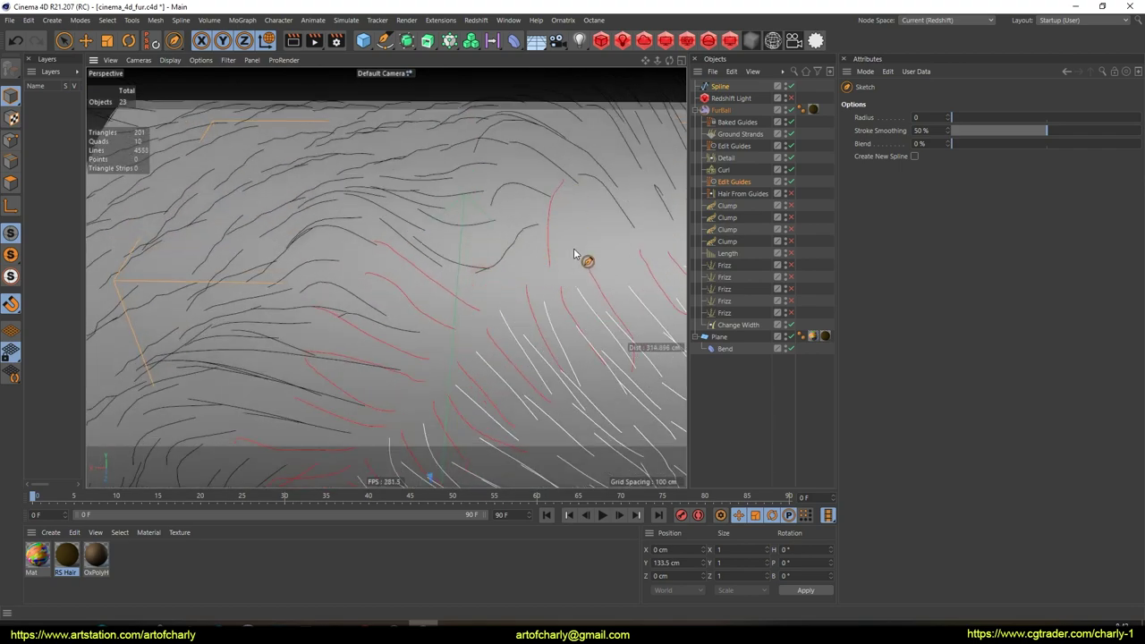
{"action": "left_click_drag", "start_coordinate": [573, 251], "coordinate": [569, 194]}
{"action": "middle_click_drag", "start_coordinate": [618, 242], "coordinate": [510, 285], "text": "alt"}
{"action": "left_click_drag", "start_coordinate": [507, 282], "coordinate": [438, 198]}
{"action": "middle_click_drag", "start_coordinate": [532, 238], "coordinate": [475, 276], "text": "alt"}
{"action": "mouse_move", "coordinate": [475, 278]}
{"action": "left_mouse_down", "text": "alt"}
{"action": "mouse_move", "coordinate": [465, 288]}
{"action": "mouse_move", "coordinate": [482, 203]}
{"action": "left_mouse_up", "text": "alt"}
{"action": "left_click_drag", "start_coordinate": [577, 234], "coordinate": [501, 205]}
{"action": "left_click_drag", "start_coordinate": [582, 218], "coordinate": [558, 160]}
{"action": "left_click_drag", "start_coordinate": [600, 194], "coordinate": [558, 124]}
{"action": "scroll", "coordinate": [526, 290], "scroll_direction": "down", "scroll_amount": 6}
{"action": "left_click_drag", "start_coordinate": [461, 258], "coordinate": [488, 213], "text": "alt"}
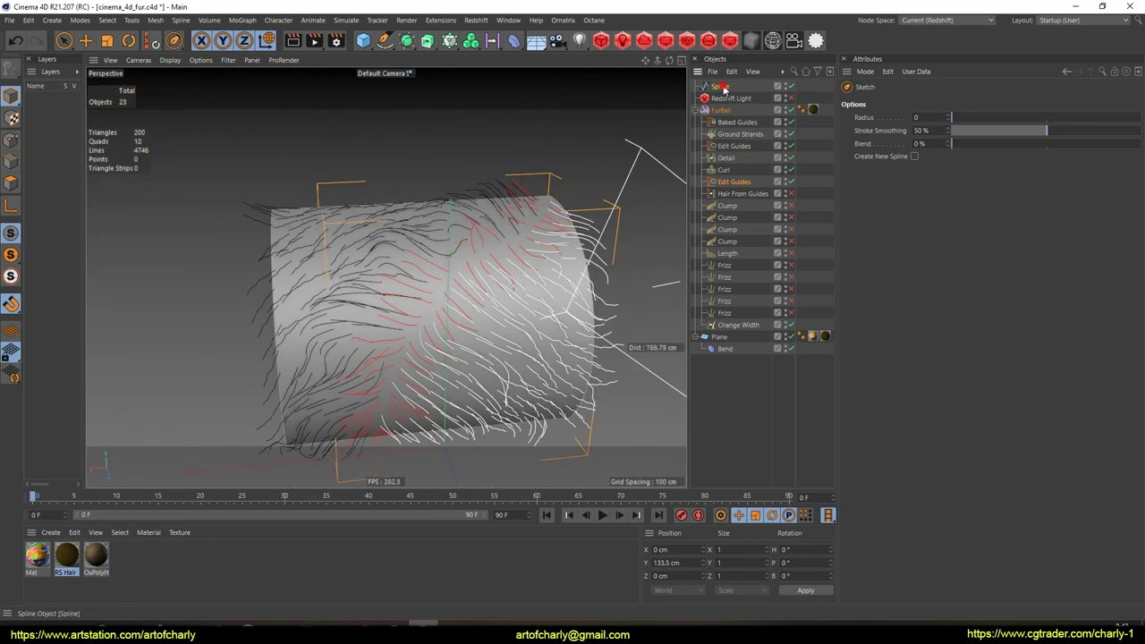
- Toggle the sketched Spline off and on and compare its strands with the existing guides
{"action": "left_click", "coordinate": [723, 87]}
{"action": "left_click", "coordinate": [798, 92]}
{"action": "left_click", "coordinate": [793, 87]}
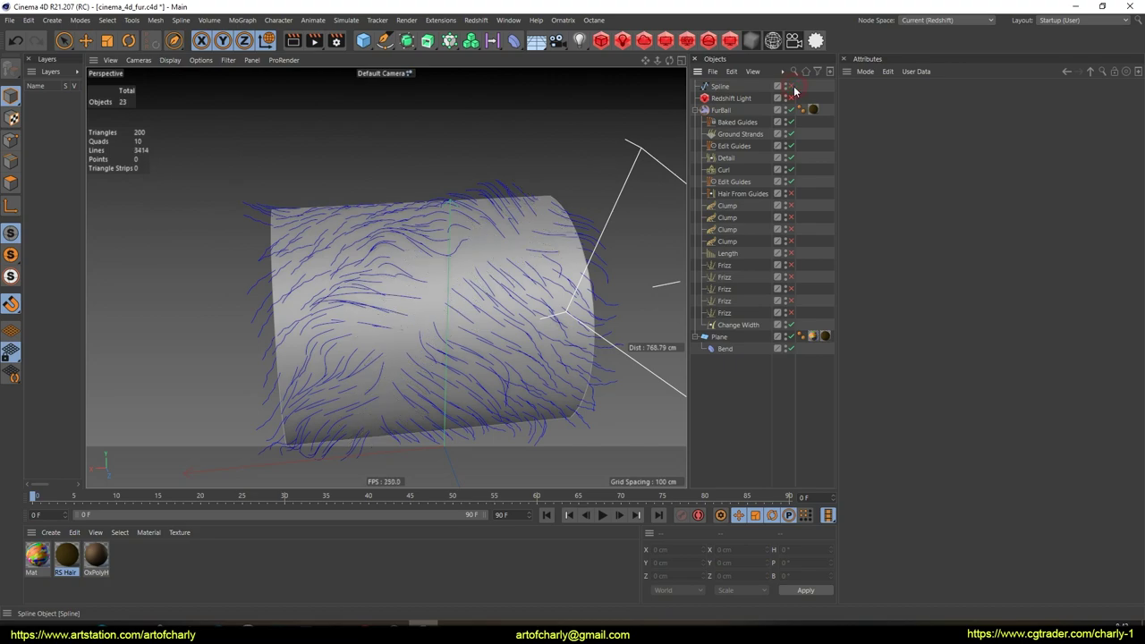
{"action": "left_click", "coordinate": [722, 87]}
{"action": "left_click_drag", "start_coordinate": [486, 335], "coordinate": [477, 304], "text": "alt"}
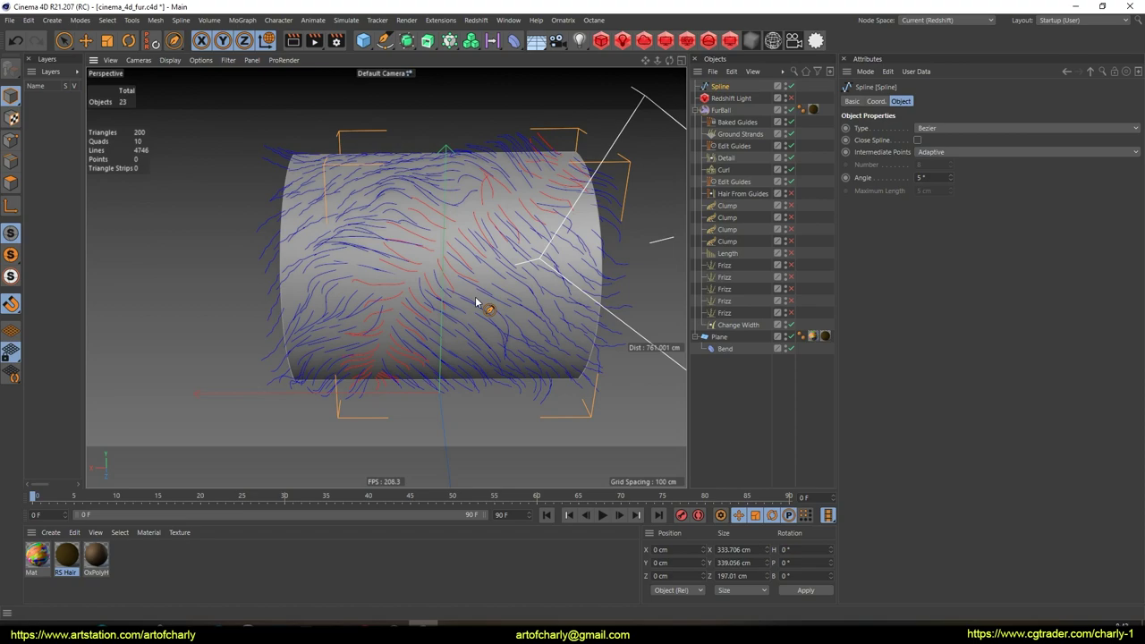
- Import the sketched Spline curves as guides into the Edit Guides operator below Curl with a distance threshold of 1
{"action": "left_click", "coordinate": [745, 182]}
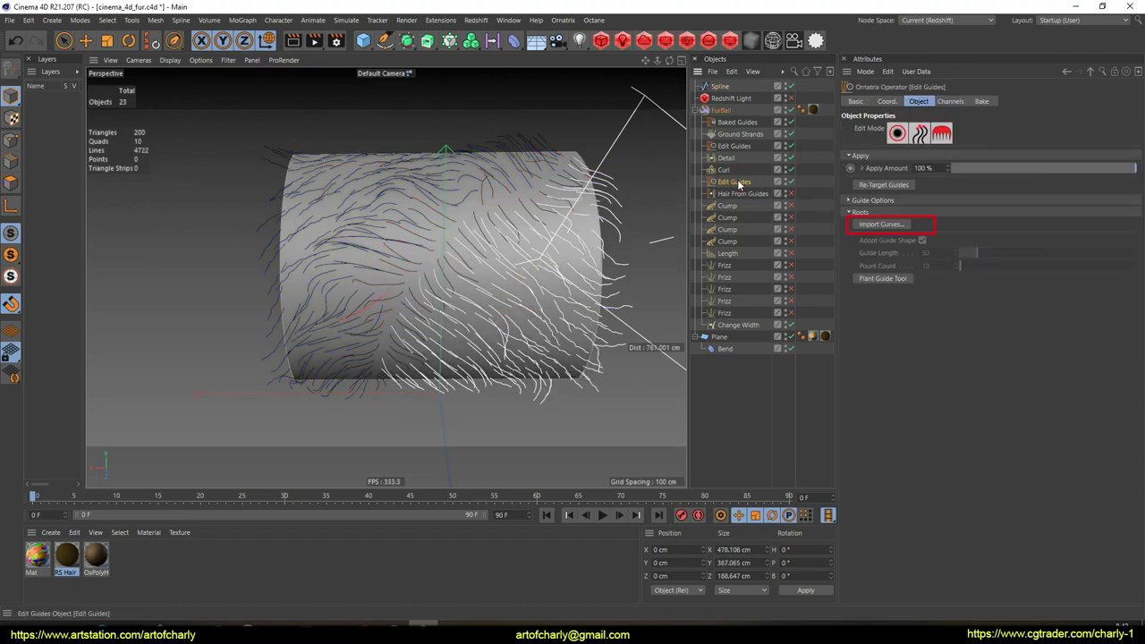
{"action": "left_click", "coordinate": [879, 225]}
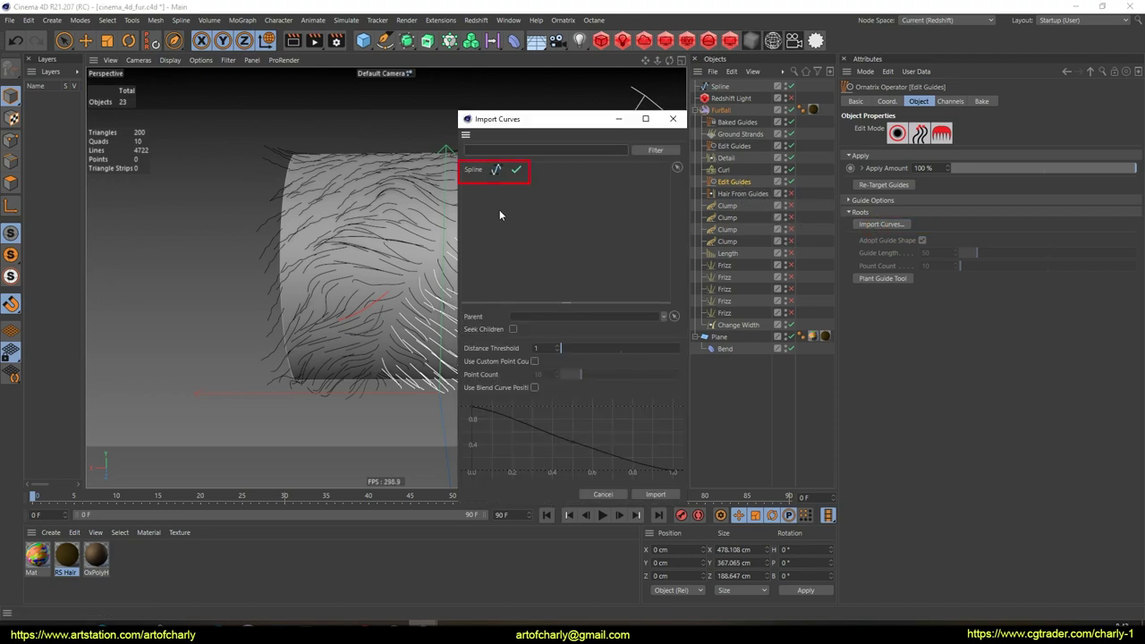
{"action": "left_click", "coordinate": [659, 496]}
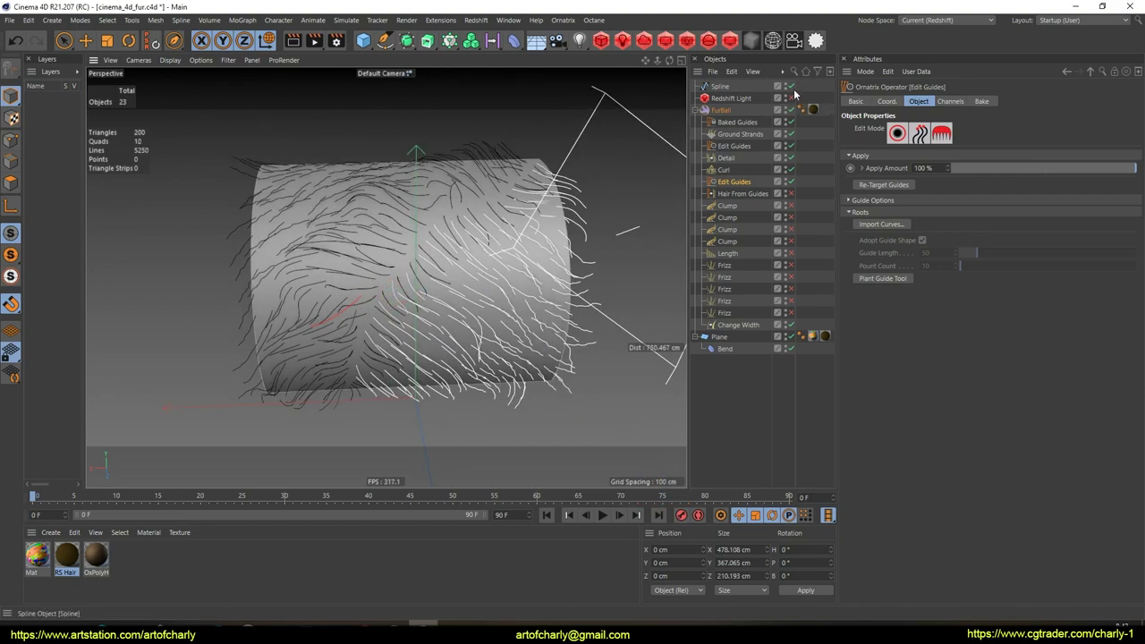
- Set the PARTING channel's paint value to 1 and paint it over the imported guides on their side of the parting
{"action": "left_click_drag", "start_coordinate": [465, 235], "coordinate": [514, 264], "text": "alt"}
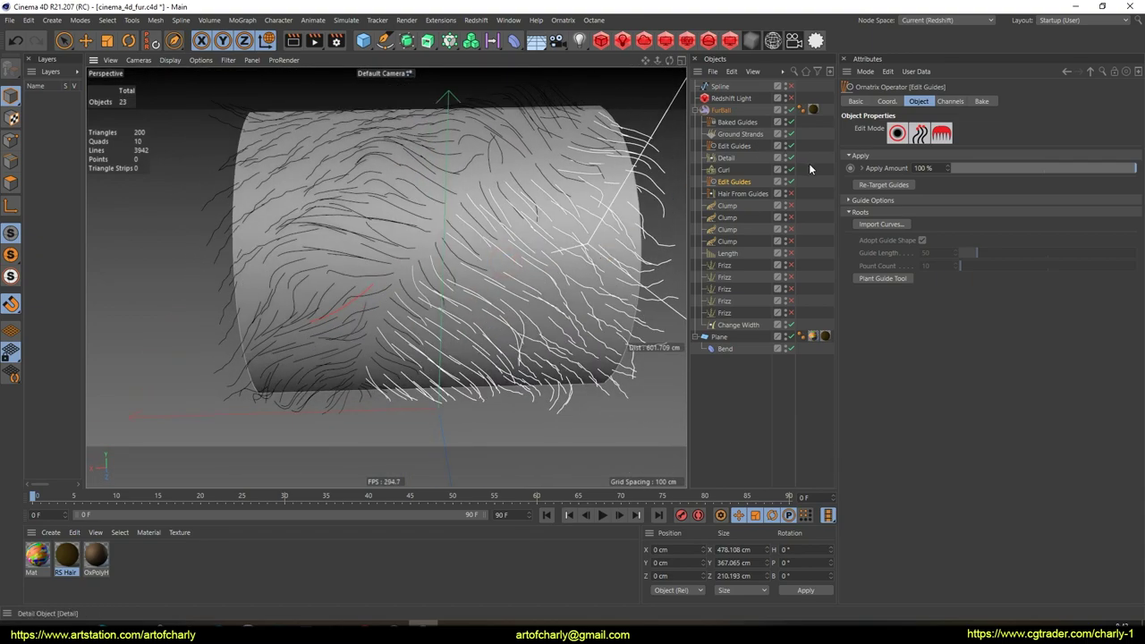
{"action": "left_click", "coordinate": [942, 134]}
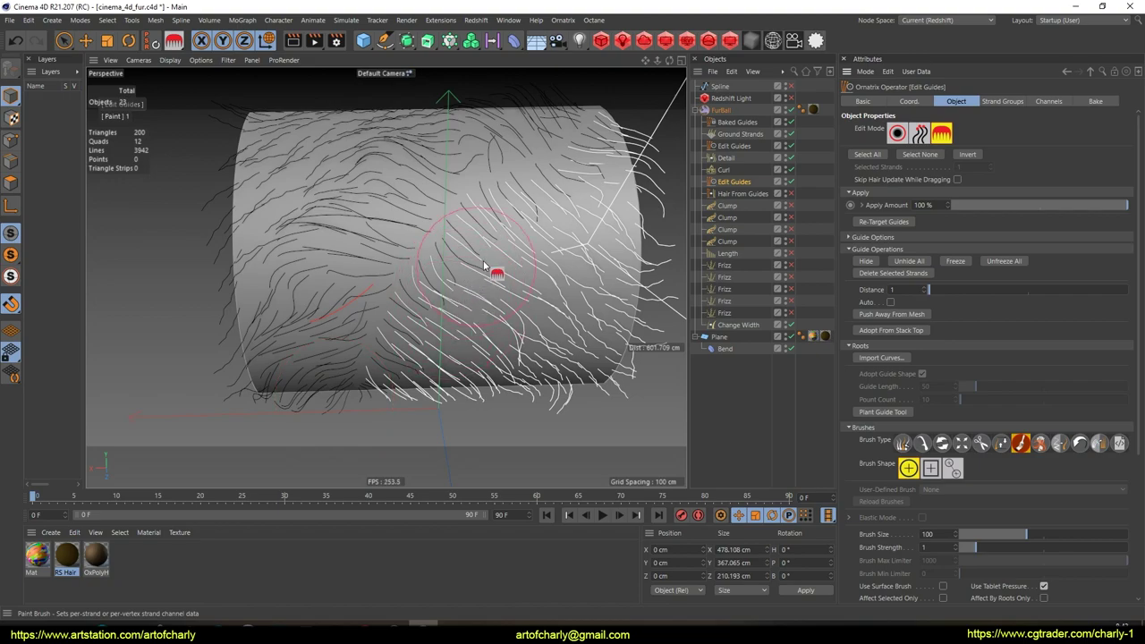
{"action": "left_click", "coordinate": [1047, 102]}
{"action": "left_click_drag", "start_coordinate": [979, 148], "coordinate": [1134, 145]}
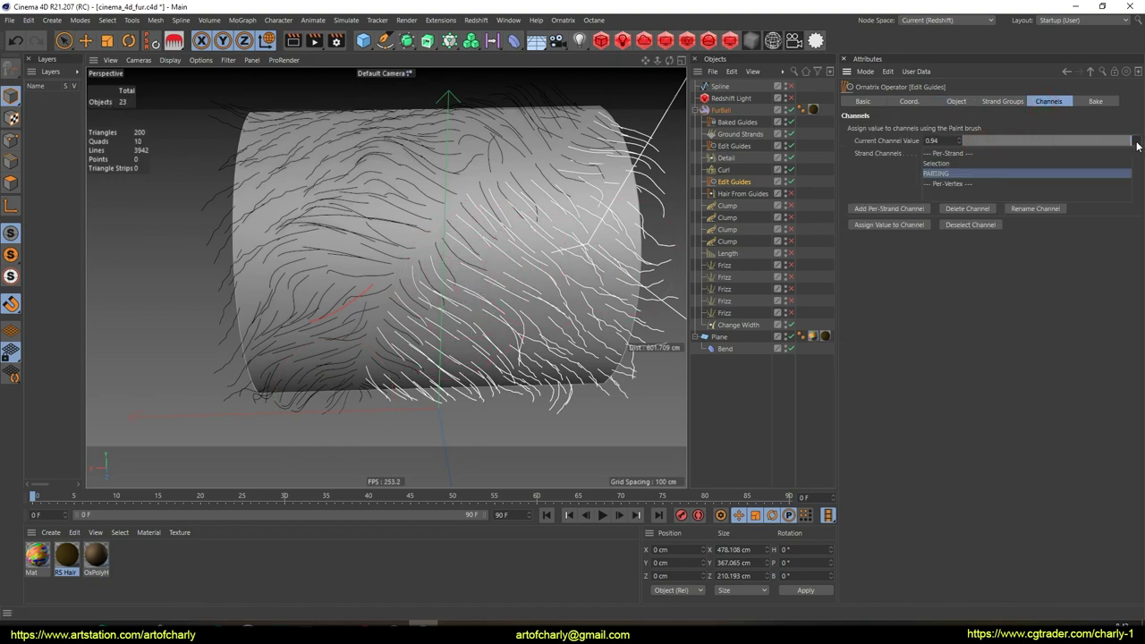
{"action": "left_click_drag", "start_coordinate": [513, 274], "coordinate": [486, 274], "text": "alt"}
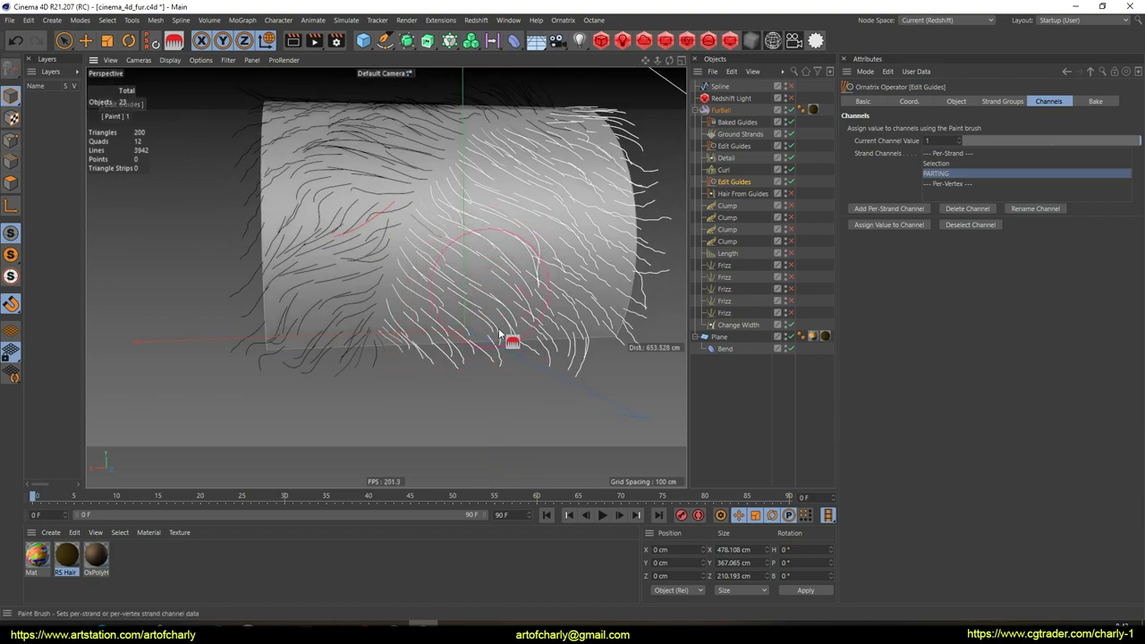
{"action": "left_click_drag", "start_coordinate": [526, 323], "coordinate": [532, 223], "text": "alt"}
{"action": "left_click_drag", "start_coordinate": [445, 294], "coordinate": [545, 234], "text": "alt"}
{"action": "left_click_drag", "start_coordinate": [463, 311], "coordinate": [481, 197], "text": "alt"}
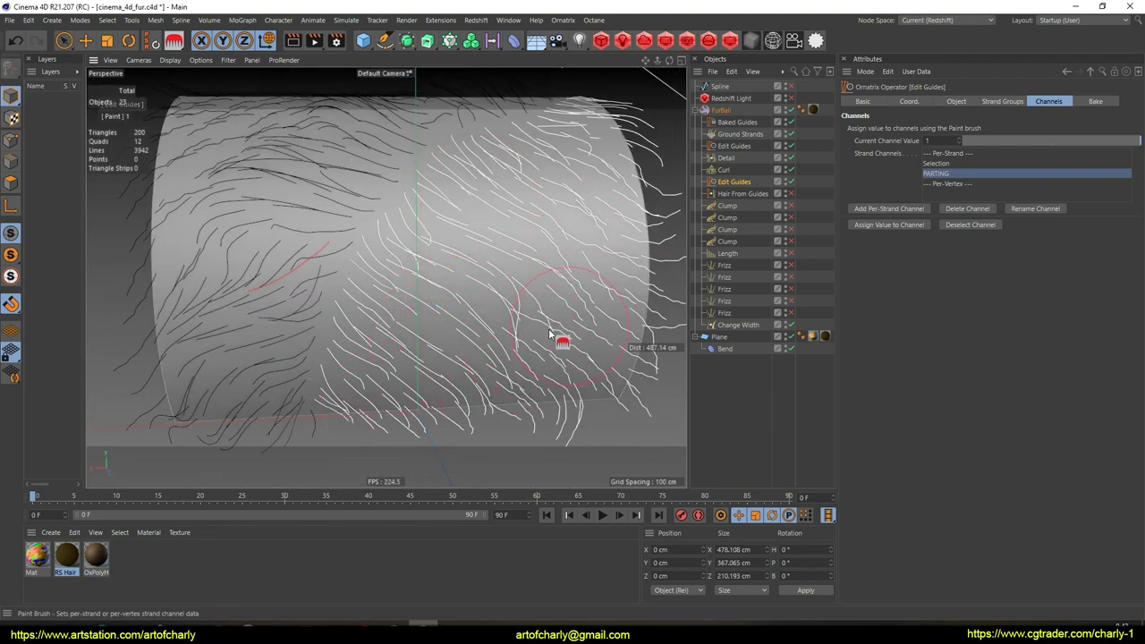
{"action": "left_click_drag", "start_coordinate": [550, 332], "coordinate": [653, 175], "text": "alt"}
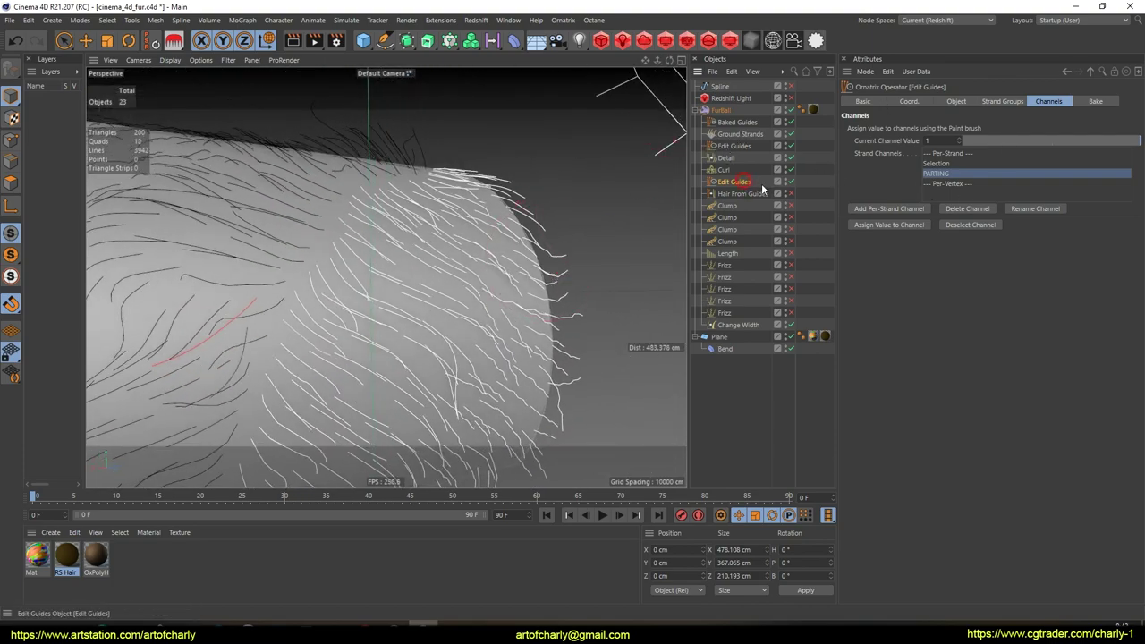
- Select the guides bordering the diagonal parting from the upper edge down to the lower edge of the surface
{"action": "left_click", "coordinate": [954, 101]}
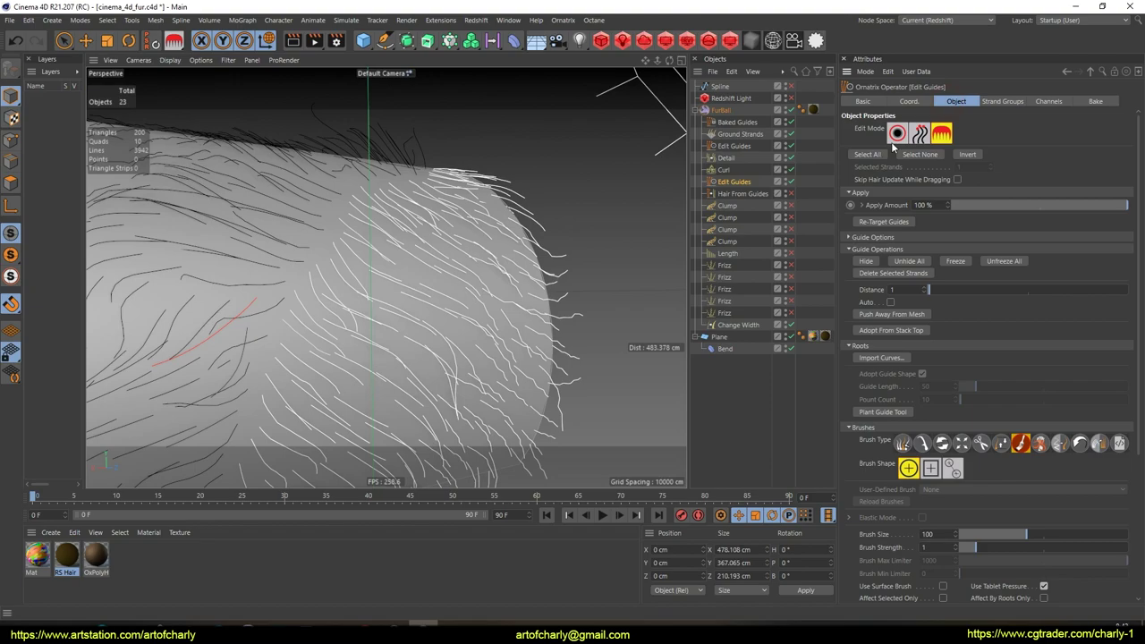
{"action": "left_click", "coordinate": [896, 135]}
{"action": "mouse_move", "coordinate": [493, 325]}
{"action": "left_mouse_down", "text": "alt"}
{"action": "mouse_move", "coordinate": [501, 256]}
{"action": "mouse_move", "coordinate": [440, 288]}
{"action": "mouse_move", "coordinate": [385, 285]}
{"action": "mouse_move", "coordinate": [372, 360]}
{"action": "left_mouse_up", "text": "alt"}
{"action": "mouse_move", "coordinate": [391, 289]}
{"action": "left_mouse_down"}
{"action": "mouse_move", "coordinate": [438, 185]}
{"action": "mouse_move", "coordinate": [475, 165]}
{"action": "left_mouse_up"}
{"action": "mouse_move", "coordinate": [436, 214]}
{"action": "left_mouse_down", "text": "alt"}
{"action": "mouse_move", "coordinate": [395, 298]}
{"action": "mouse_move", "coordinate": [495, 194]}
{"action": "mouse_move", "coordinate": [609, 141]}
{"action": "mouse_move", "coordinate": [619, 162]}
{"action": "left_mouse_up", "text": "alt"}
{"action": "middle_click_drag", "start_coordinate": [424, 275], "coordinate": [511, 175], "text": "alt"}
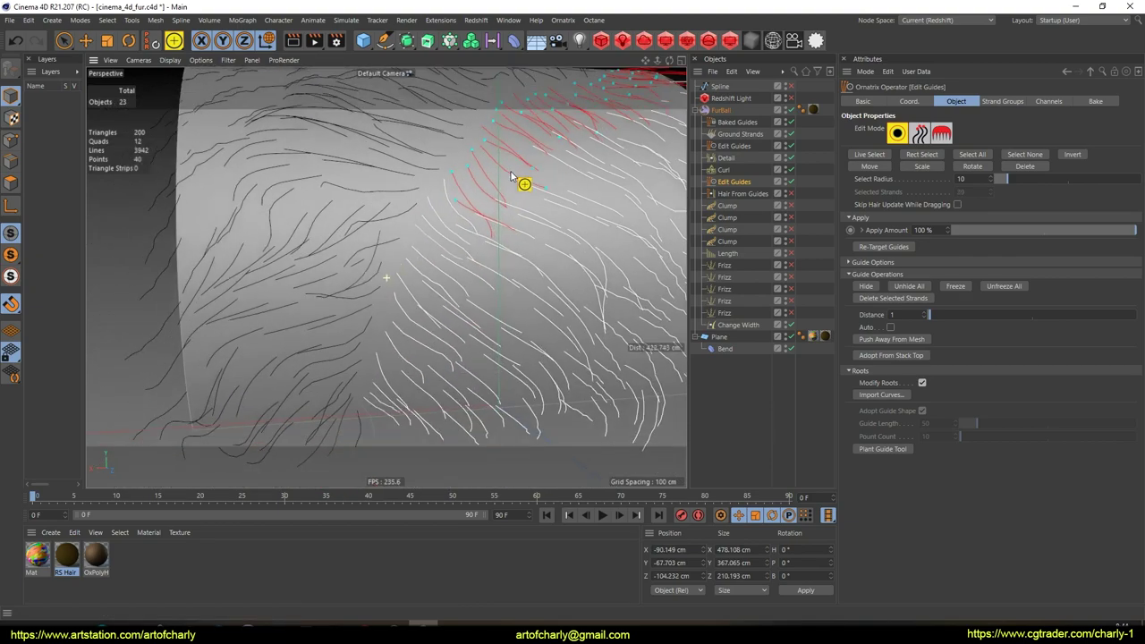
{"action": "mouse_move", "coordinate": [484, 205]}
{"action": "left_mouse_down", "text": "shift"}
{"action": "mouse_move", "coordinate": [460, 242]}
{"action": "mouse_move", "coordinate": [421, 394]}
{"action": "left_mouse_up", "text": "shift"}
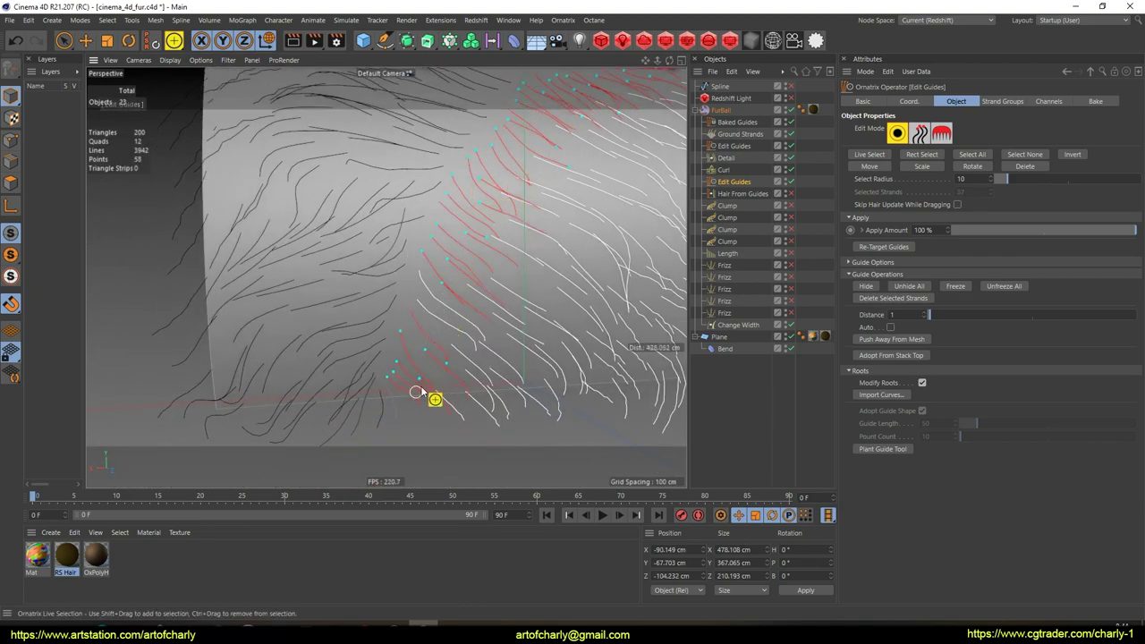
{"action": "left_click", "coordinate": [433, 306]}
- Switch to brush editing with the Move brush and restrict it to the selected strands with Affect Selected Only
{"action": "left_click", "coordinate": [941, 132]}
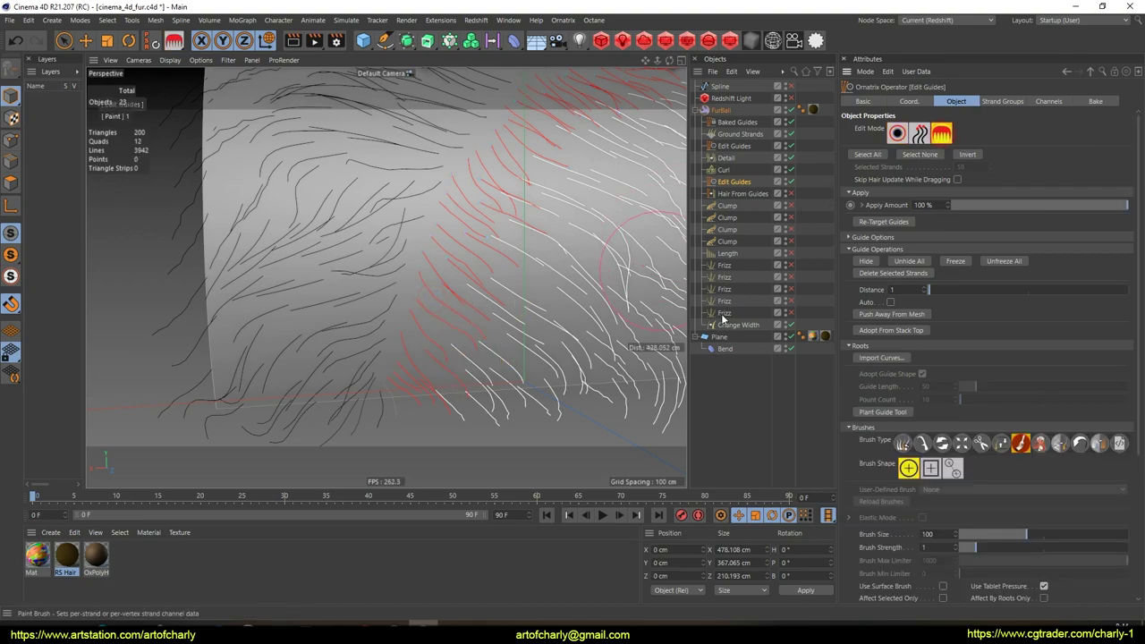
{"action": "left_click", "coordinate": [923, 443]}
{"action": "mouse_move", "coordinate": [475, 270]}
{"action": "left_mouse_down", "text": "alt"}
{"action": "mouse_move", "coordinate": [504, 209]}
{"action": "mouse_move", "coordinate": [519, 230]}
{"action": "mouse_move", "coordinate": [507, 316]}
{"action": "mouse_move", "coordinate": [584, 296]}
{"action": "left_mouse_up", "text": "alt"}
{"action": "scroll", "coordinate": [1002, 372], "scroll_direction": "down", "scroll_amount": 3}
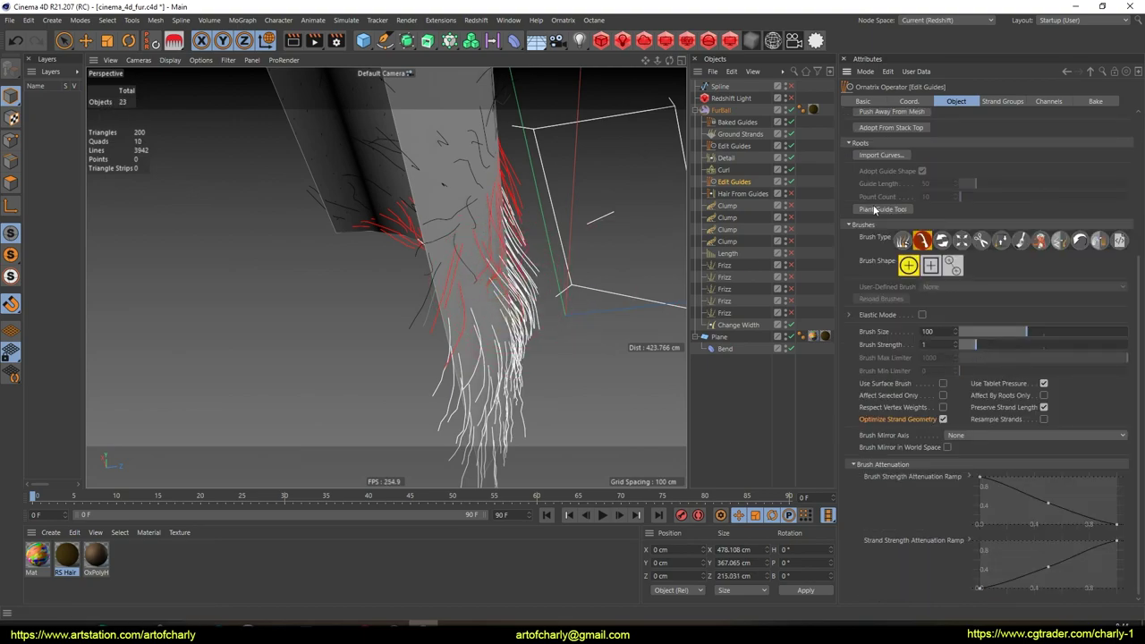
{"action": "left_click", "coordinate": [943, 395]}
- Comb the selected guides along the parting to follow the surrounding strands and the curve of the surface
{"action": "left_click_drag", "start_coordinate": [548, 317], "coordinate": [653, 294], "text": "alt"}
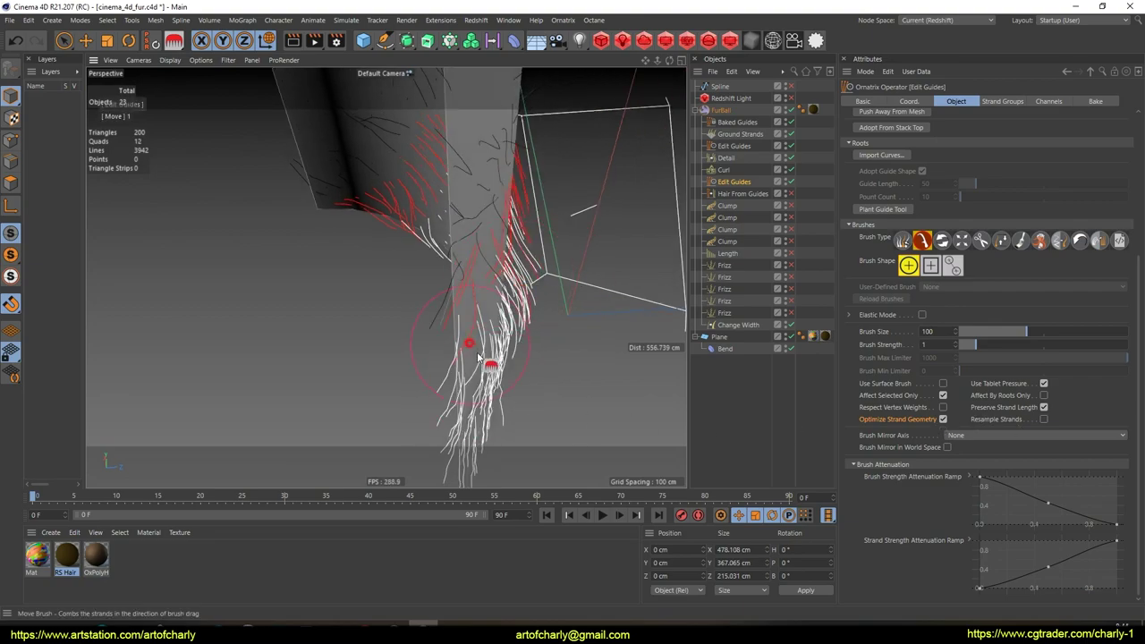
{"action": "mouse_move", "coordinate": [549, 267]}
{"action": "left_mouse_down", "text": "alt"}
{"action": "mouse_move", "coordinate": [498, 318]}
{"action": "mouse_move", "coordinate": [492, 263]}
{"action": "mouse_move", "coordinate": [530, 248]}
{"action": "left_mouse_up", "text": "alt"}
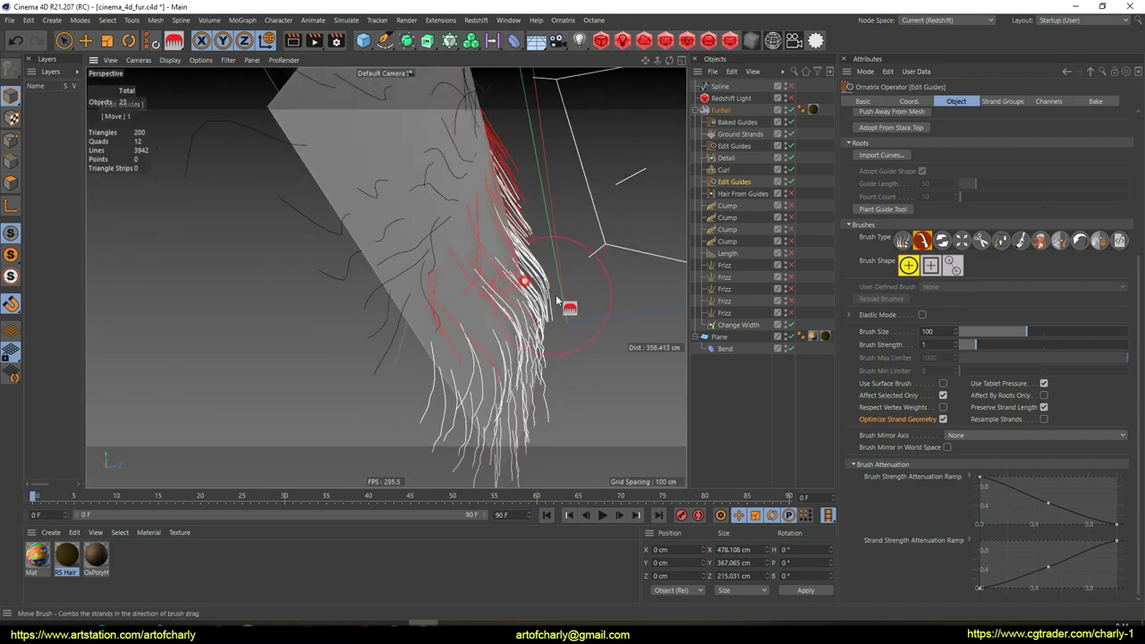
{"action": "left_click_drag", "start_coordinate": [571, 281], "coordinate": [541, 320], "text": "alt"}
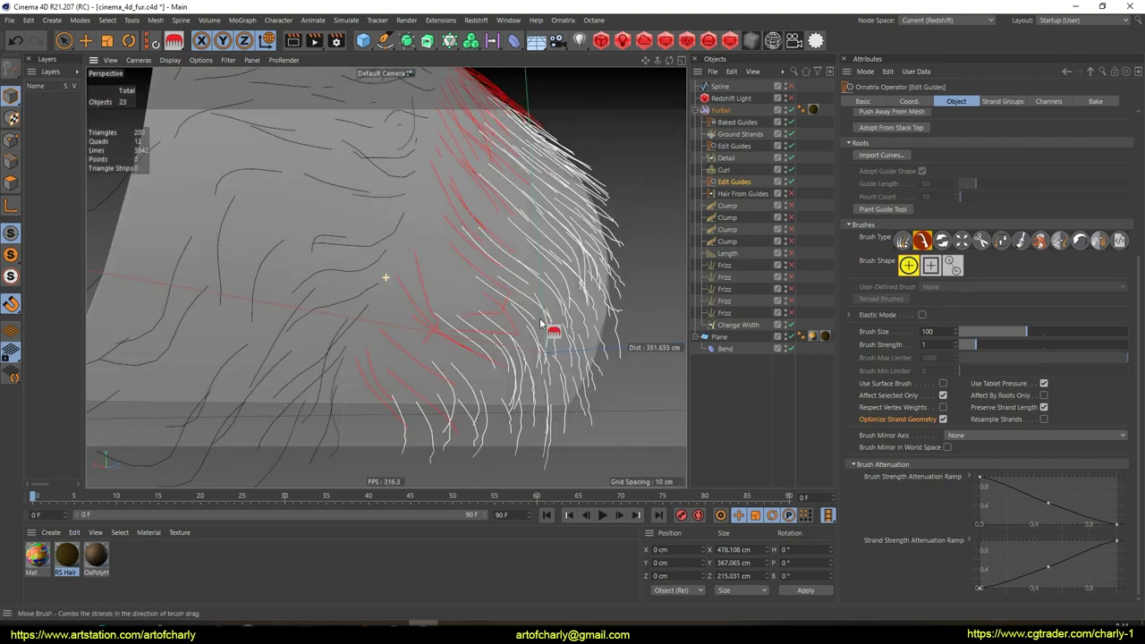
{"action": "left_click_drag", "start_coordinate": [496, 250], "coordinate": [507, 180], "text": "alt"}
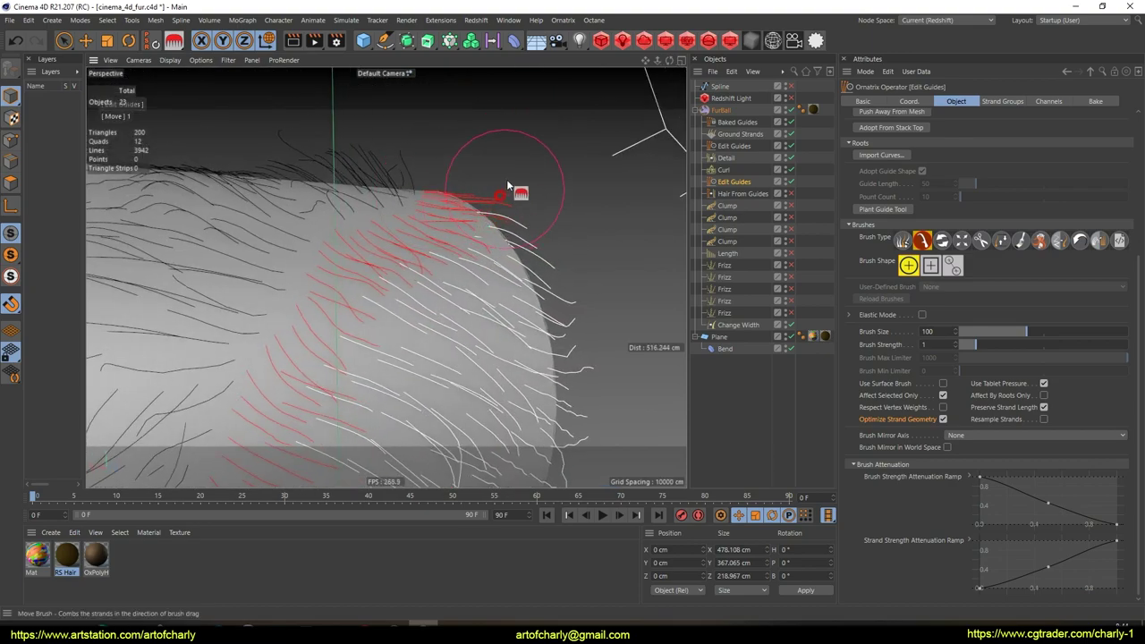
{"action": "left_click_drag", "start_coordinate": [518, 255], "coordinate": [465, 315], "text": "alt"}
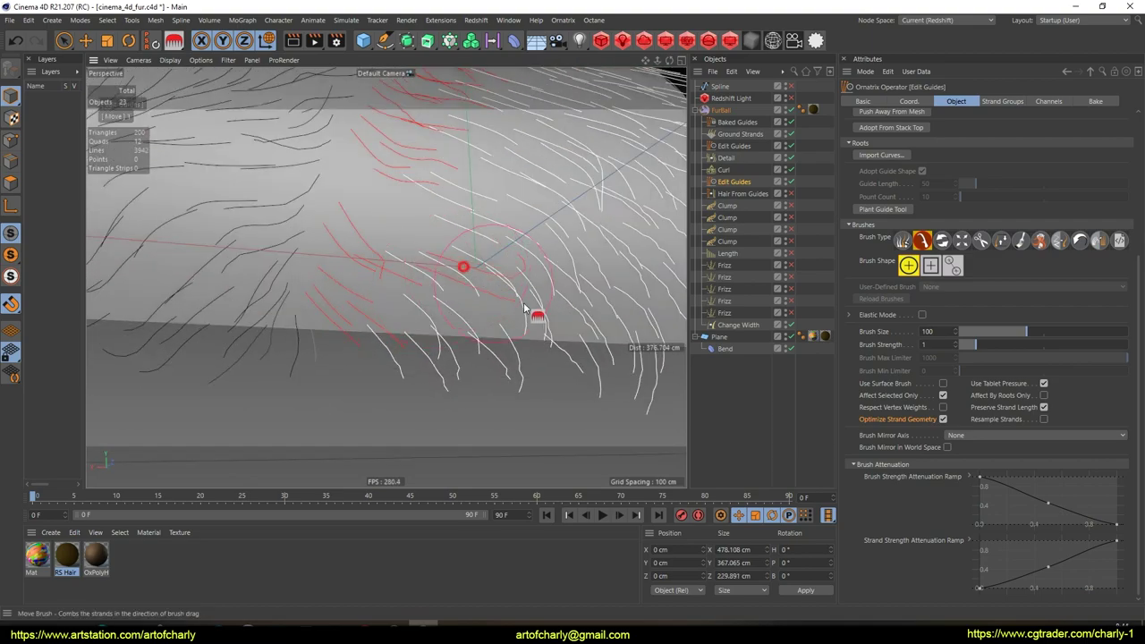
{"action": "left_click_drag", "start_coordinate": [429, 267], "coordinate": [390, 220], "text": "alt"}
{"action": "left_click_drag", "start_coordinate": [425, 309], "coordinate": [336, 251], "text": "alt"}
{"action": "left_click_drag", "start_coordinate": [454, 228], "coordinate": [358, 261], "text": "alt"}
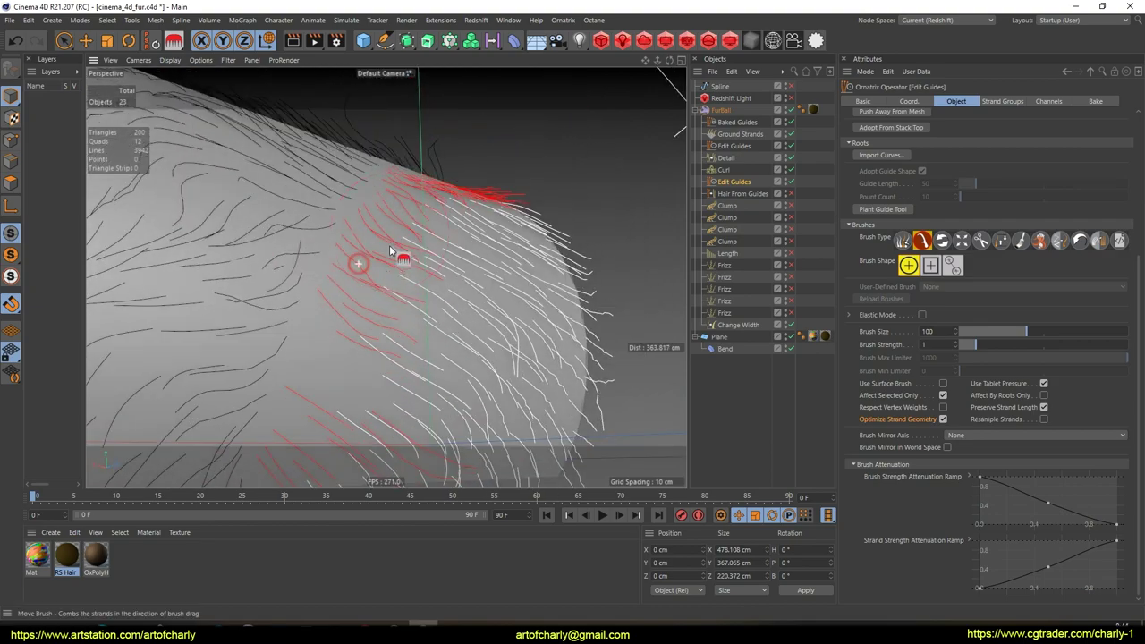
{"action": "mouse_move", "coordinate": [437, 267]}
{"action": "left_mouse_down", "text": "alt"}
{"action": "mouse_move", "coordinate": [422, 335]}
{"action": "mouse_move", "coordinate": [439, 238]}
{"action": "mouse_move", "coordinate": [429, 256]}
{"action": "mouse_move", "coordinate": [478, 253]}
{"action": "mouse_move", "coordinate": [435, 296]}
{"action": "mouse_move", "coordinate": [501, 318]}
{"action": "left_mouse_up", "text": "alt"}
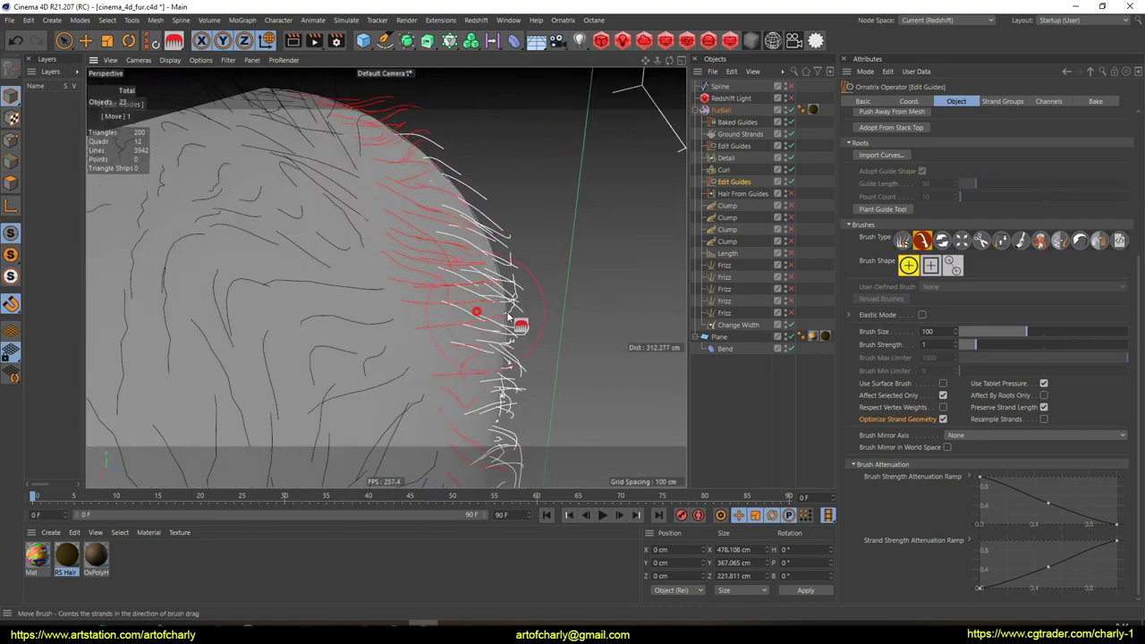
{"action": "left_click_drag", "start_coordinate": [511, 366], "coordinate": [409, 287], "text": "alt"}
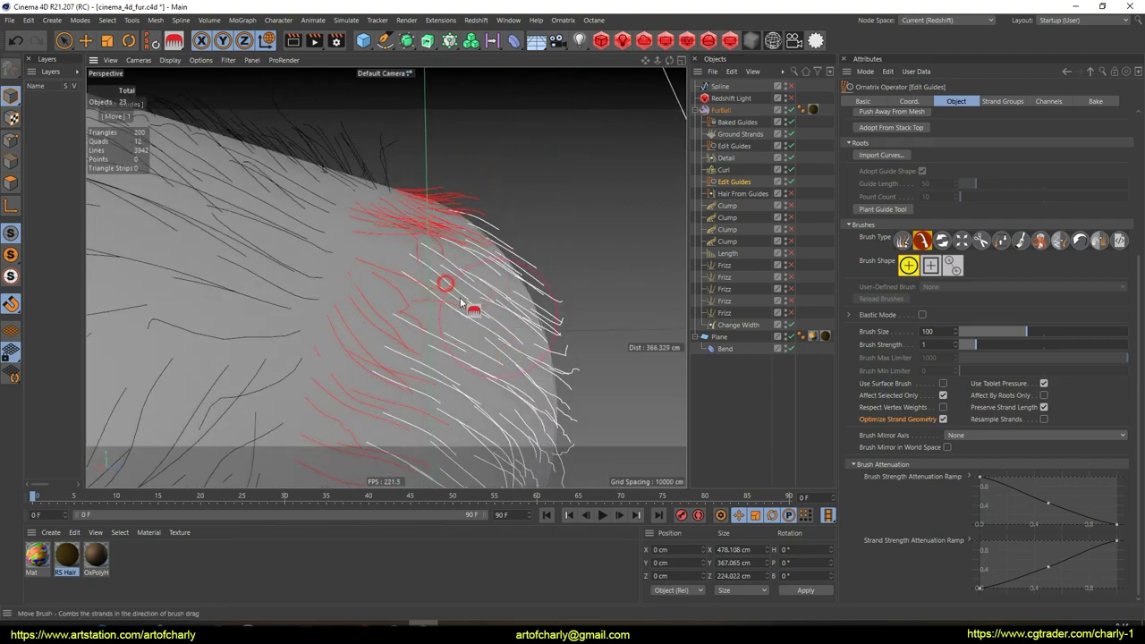
{"action": "right_click_drag", "start_coordinate": [499, 342], "coordinate": [486, 220], "text": "alt"}
{"action": "left_click_drag", "start_coordinate": [486, 220], "coordinate": [277, 248], "text": "alt"}
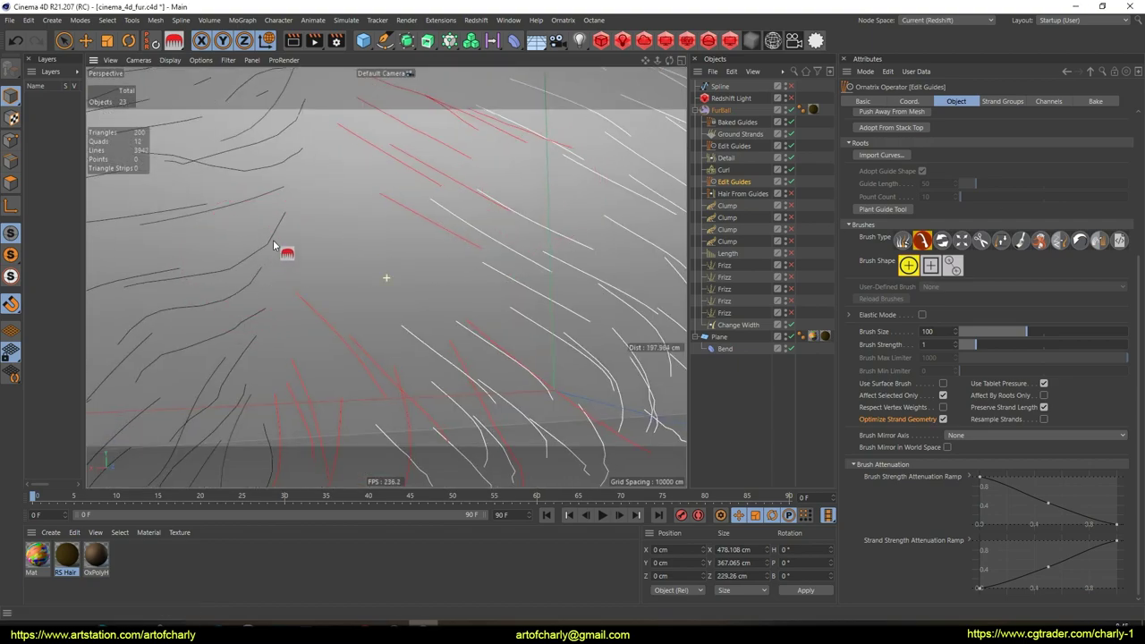
{"action": "mouse_move", "coordinate": [331, 164]}
{"action": "left_mouse_down"}
{"action": "mouse_move", "coordinate": [333, 324]}
{"action": "mouse_move", "coordinate": [357, 189]}
{"action": "left_mouse_up"}
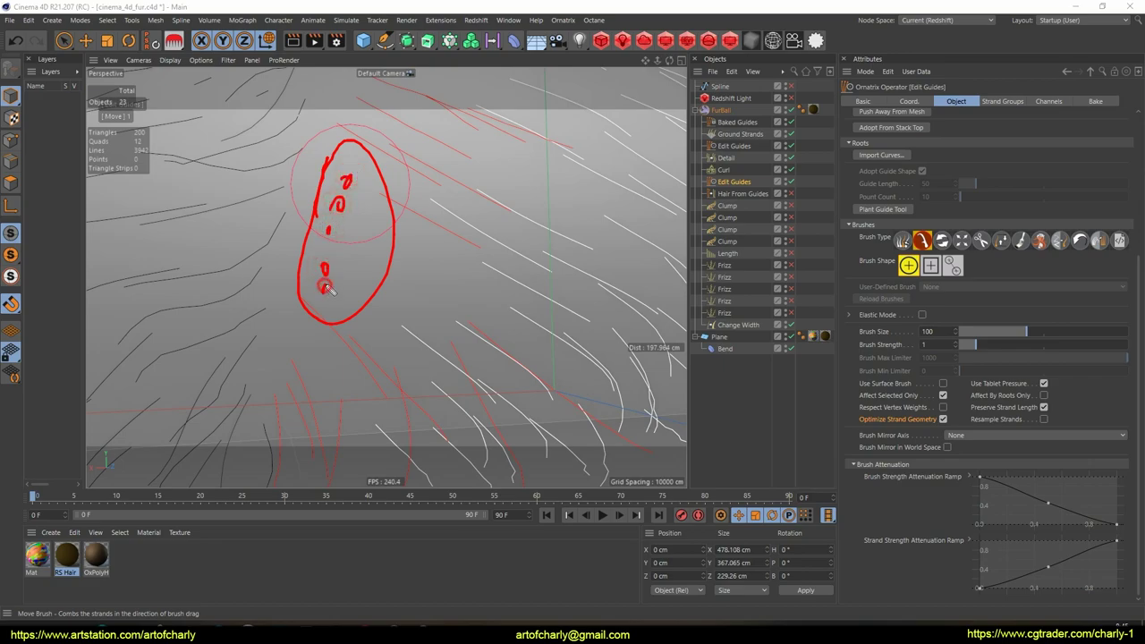
{"action": "left_click_drag", "start_coordinate": [329, 271], "coordinate": [538, 349]}
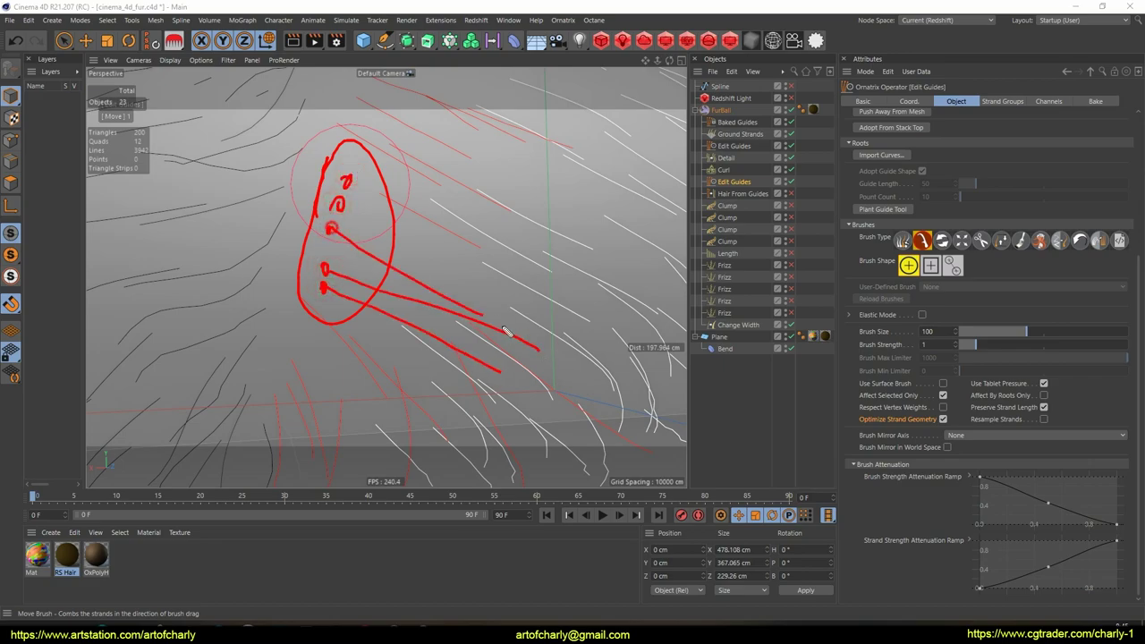
{"action": "left_click_drag", "start_coordinate": [346, 202], "coordinate": [542, 316]}
{"action": "left_click_drag", "start_coordinate": [356, 185], "coordinate": [471, 260]}
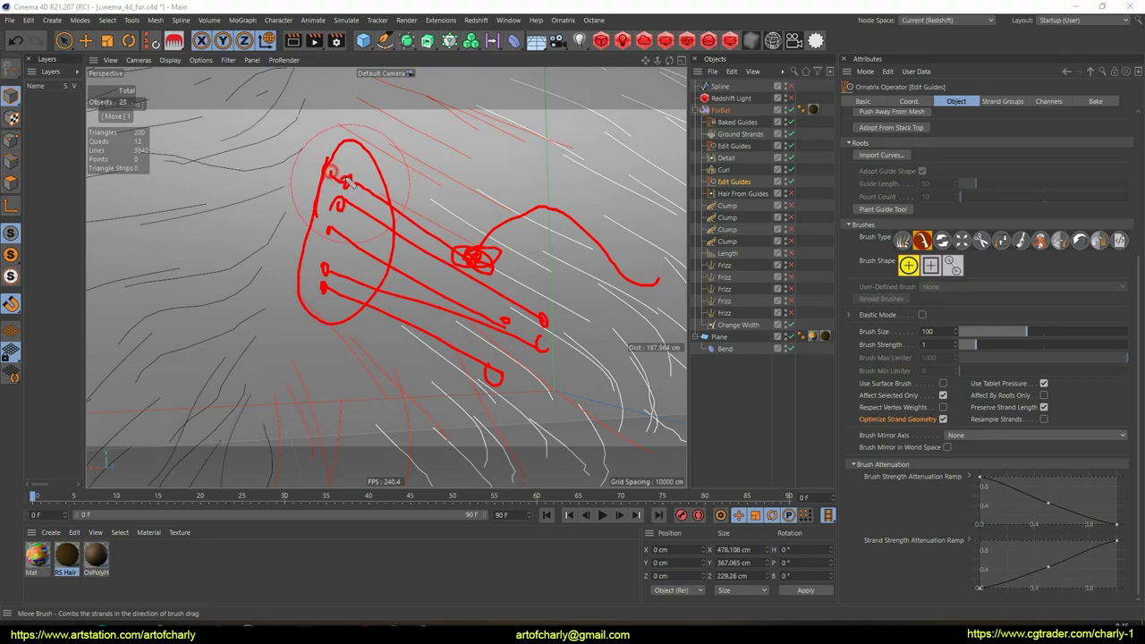
{"action": "key", "text": "Escape"}
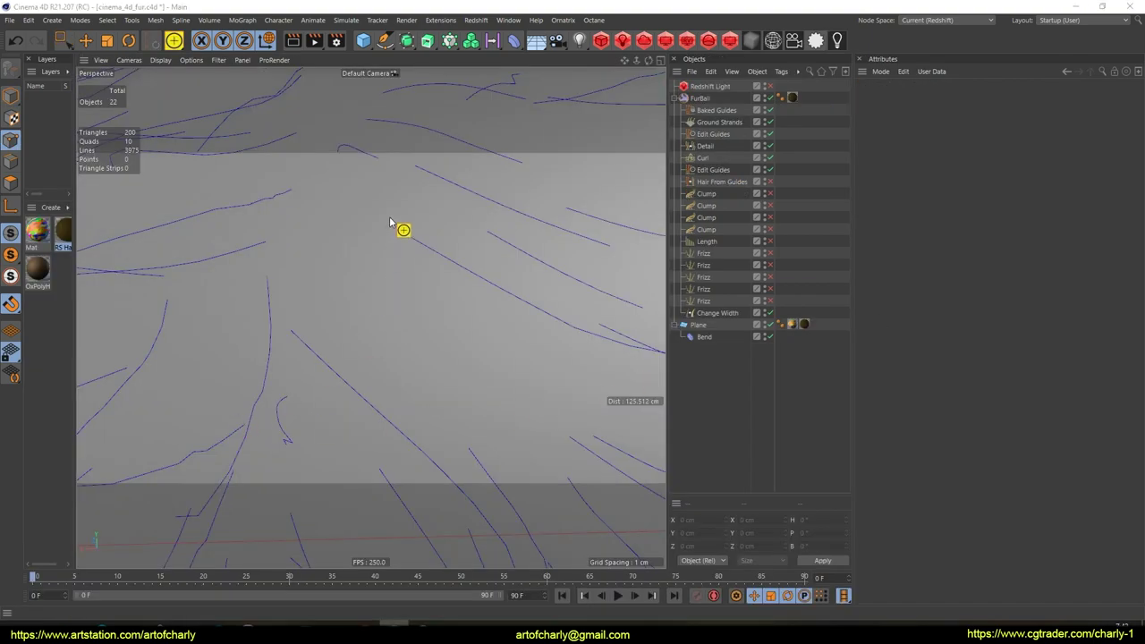
- Sketch three spline strands across the bare gap beside the parting, matching the neighbouring guides' direction
{"action": "left_click_drag", "start_coordinate": [391, 219], "coordinate": [383, 207], "text": "alt"}
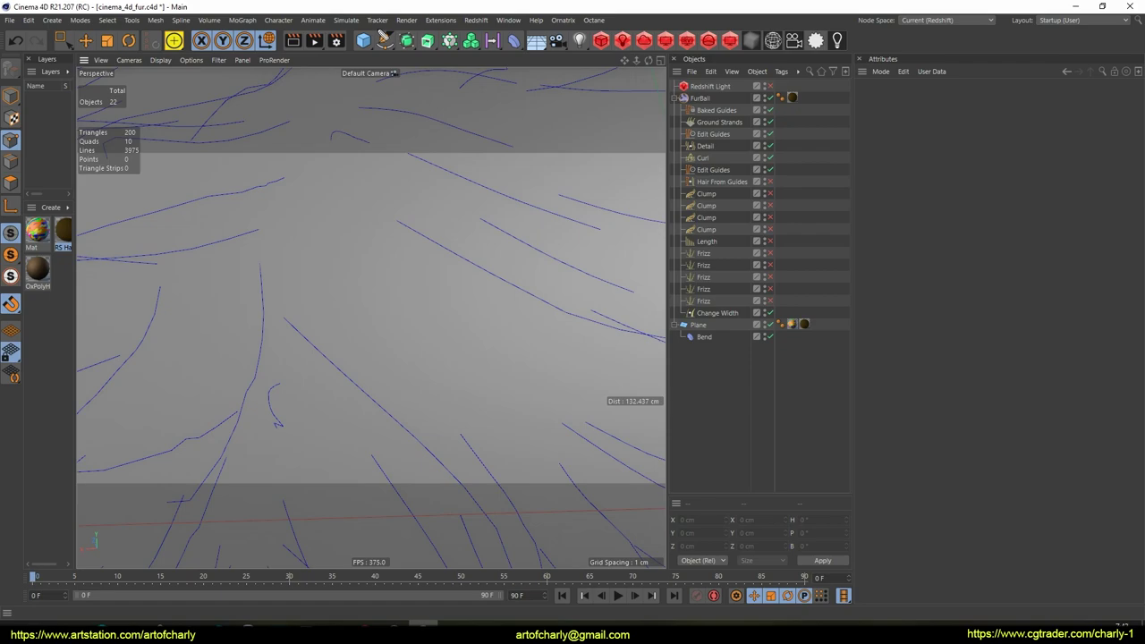
{"action": "left_click", "coordinate": [386, 41]}
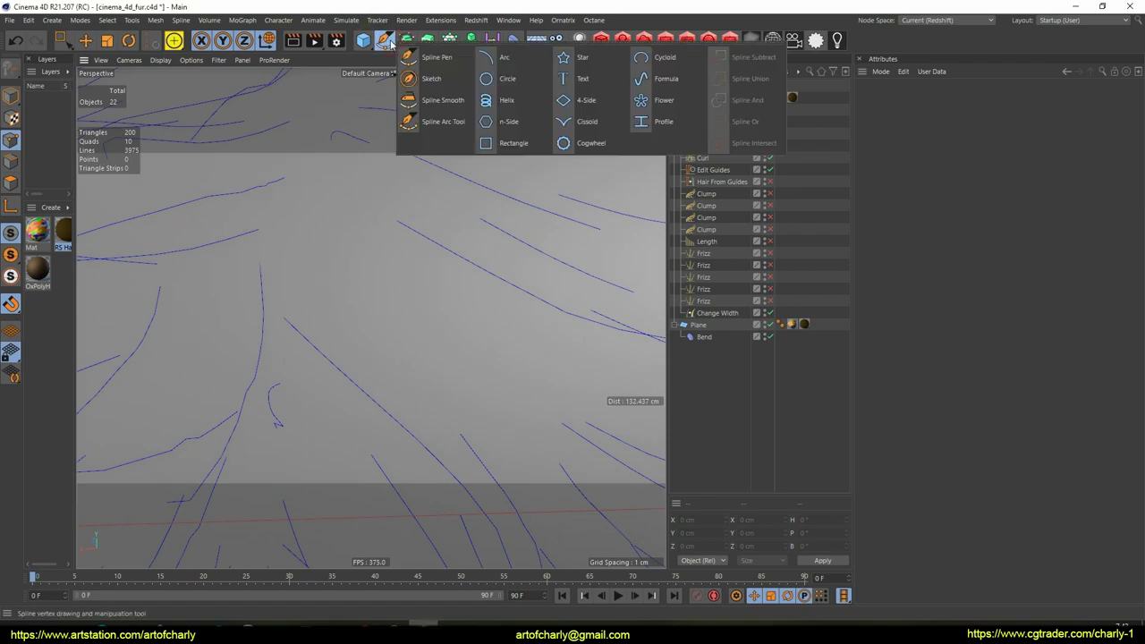
{"action": "left_click", "coordinate": [432, 78]}
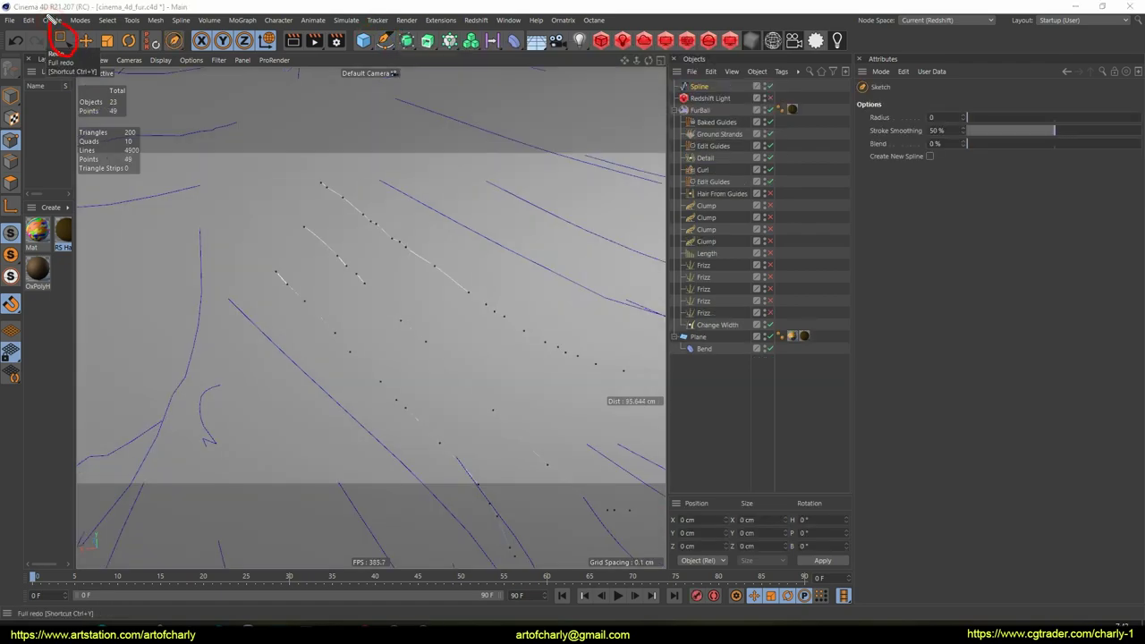
- Select the root-end points of the three sketched strands and set them as each segment's first point
{"action": "left_click", "coordinate": [62, 41]}
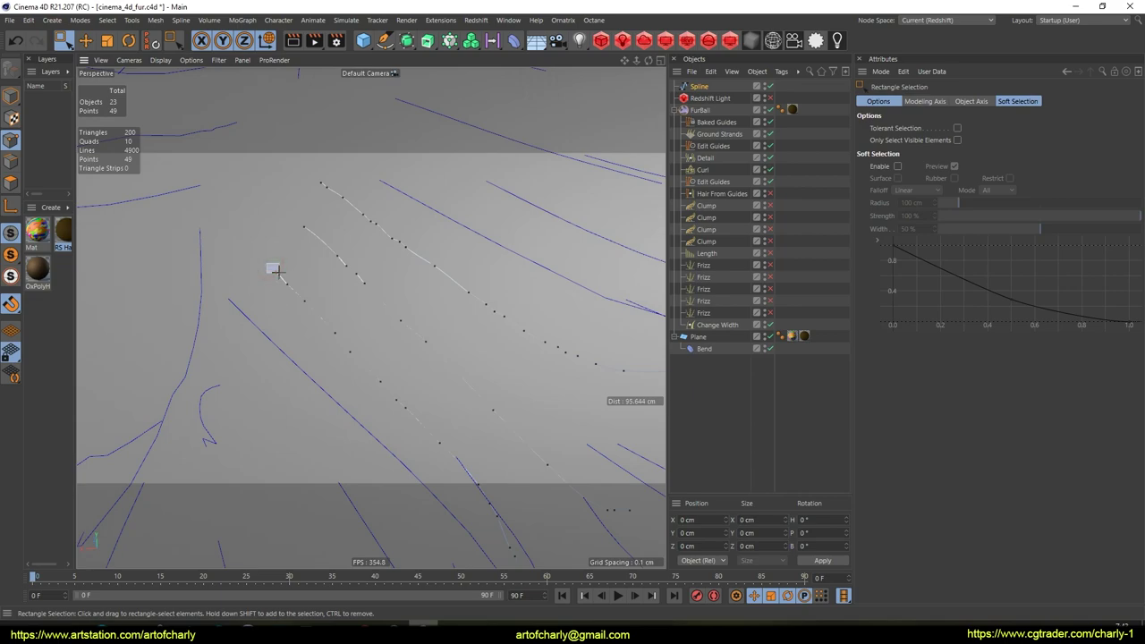
{"action": "left_click", "coordinate": [274, 269]}
{"action": "left_click_drag", "start_coordinate": [307, 228], "coordinate": [308, 230], "text": "shift"}
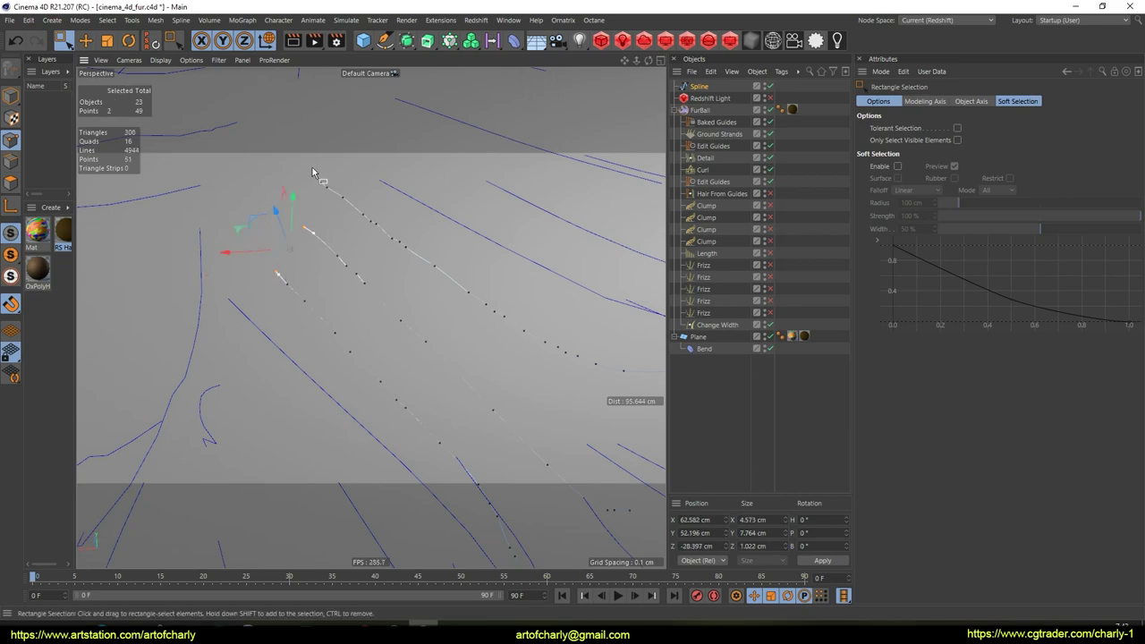
{"action": "left_click_drag", "start_coordinate": [325, 183], "coordinate": [326, 185], "text": "shift"}
{"action": "scroll", "coordinate": [374, 252], "scroll_direction": "up", "scroll_amount": 3}
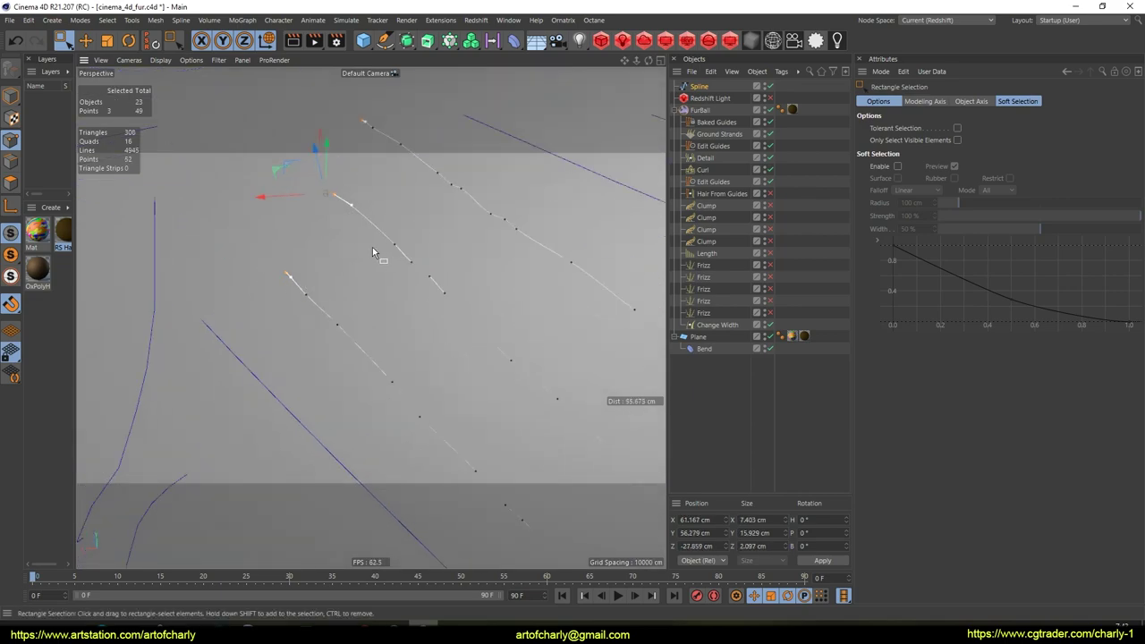
{"action": "right_click", "coordinate": [335, 195]}
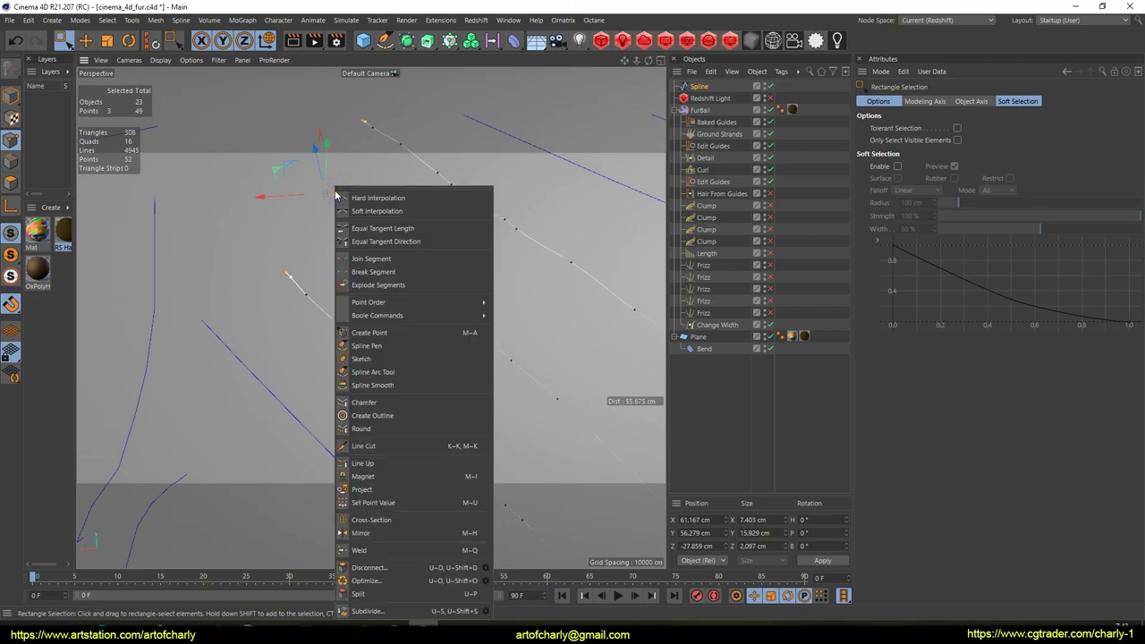
{"action": "mouse_move", "coordinate": [470, 303]}
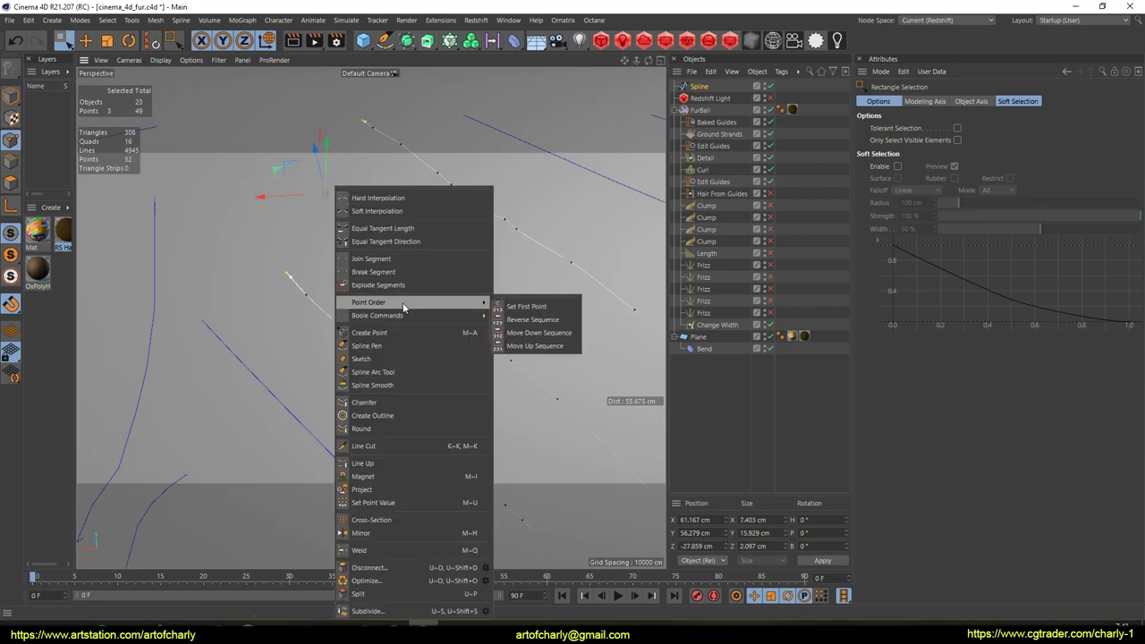
{"action": "left_click", "coordinate": [537, 308]}
{"action": "scroll", "coordinate": [478, 312], "scroll_direction": "up", "scroll_amount": 2}
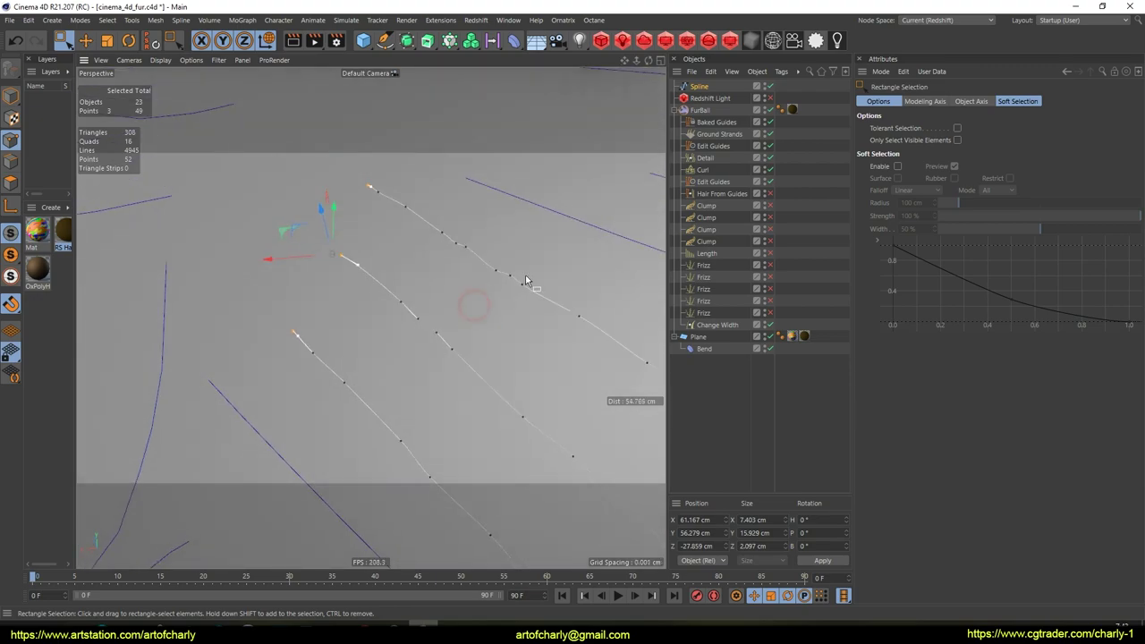
- Disable the sketched Spline object and import it as guides through the second Edit Guides operator's Import Curves
{"action": "left_click", "coordinate": [772, 86]}
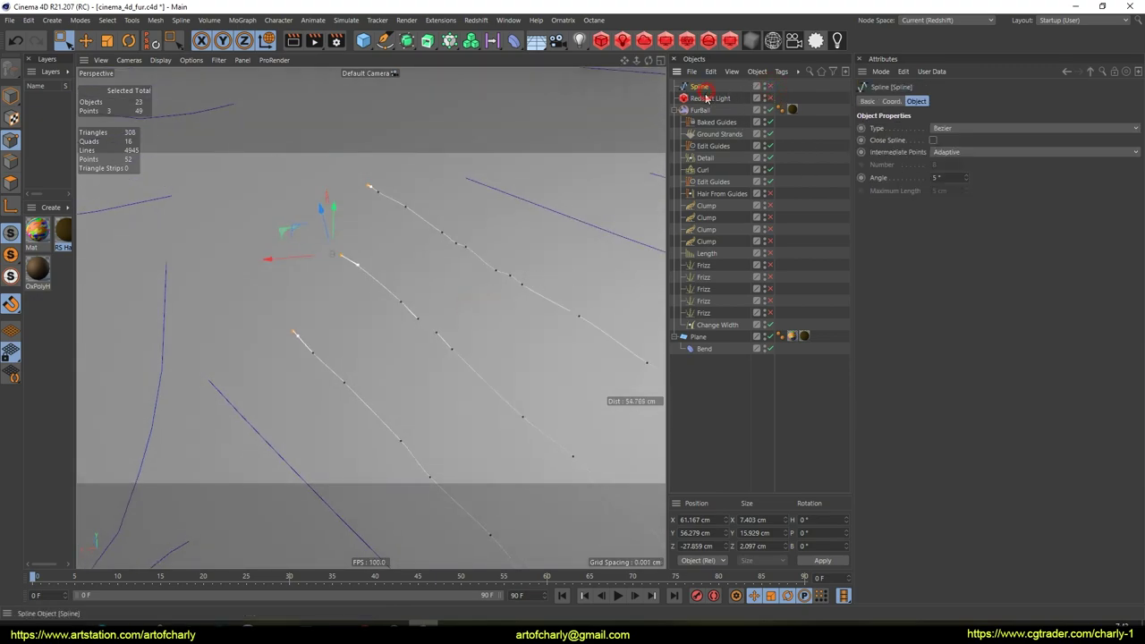
{"action": "left_click", "coordinate": [716, 183]}
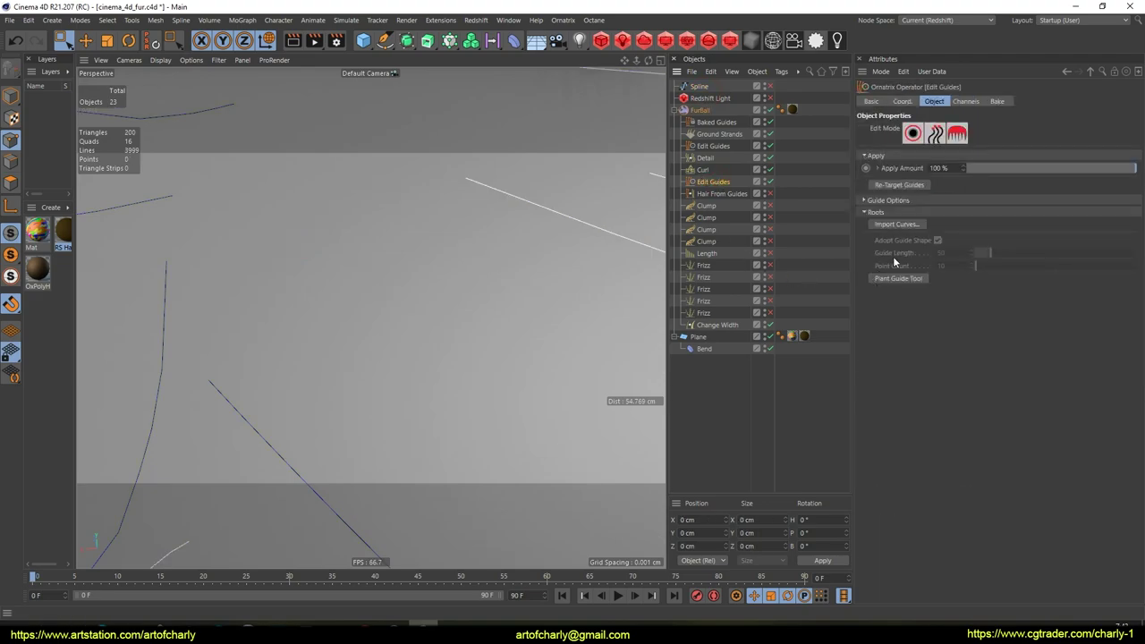
{"action": "left_click", "coordinate": [897, 224]}
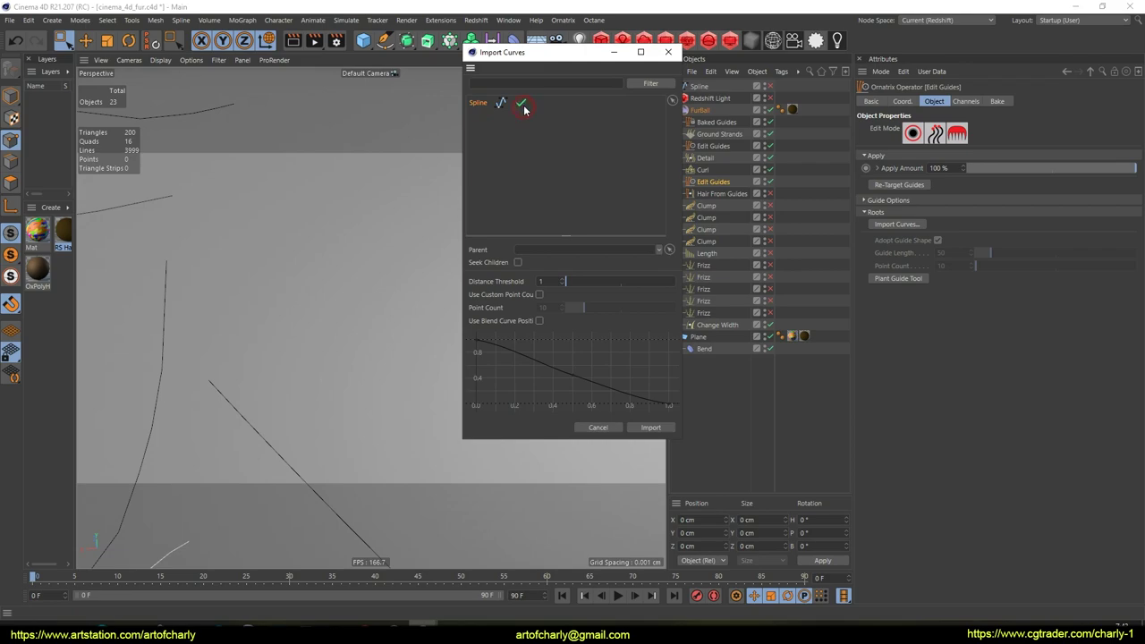
{"action": "left_click", "coordinate": [656, 431]}
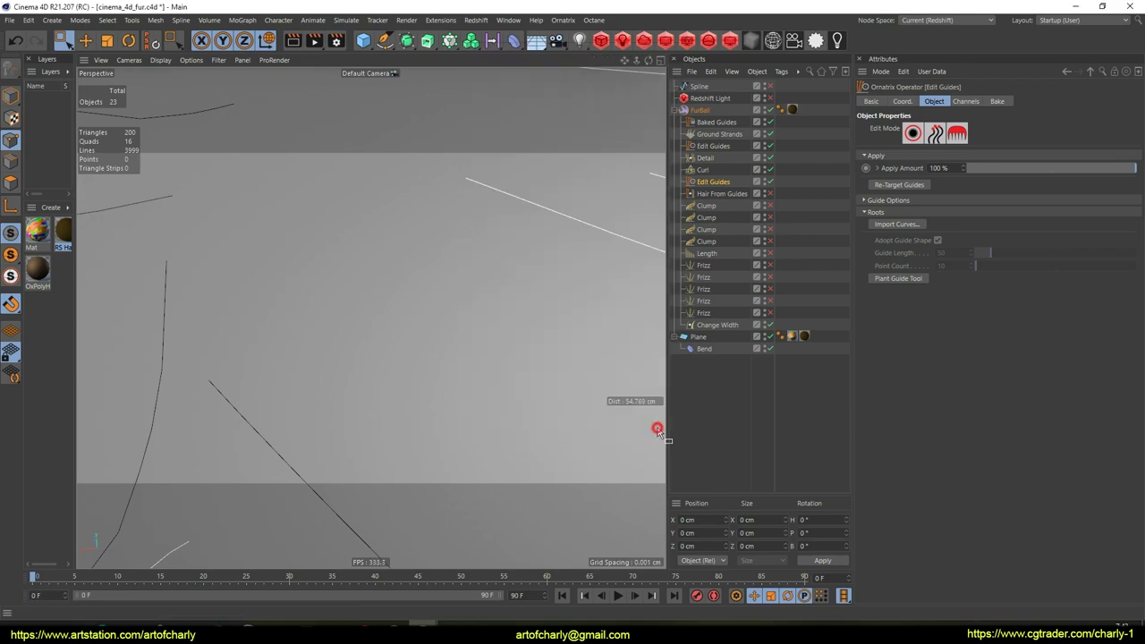
- Switch Edit Guides to root editing and select the roots of the three imported guides in the gap beside the parting
{"action": "left_click", "coordinate": [912, 132]}
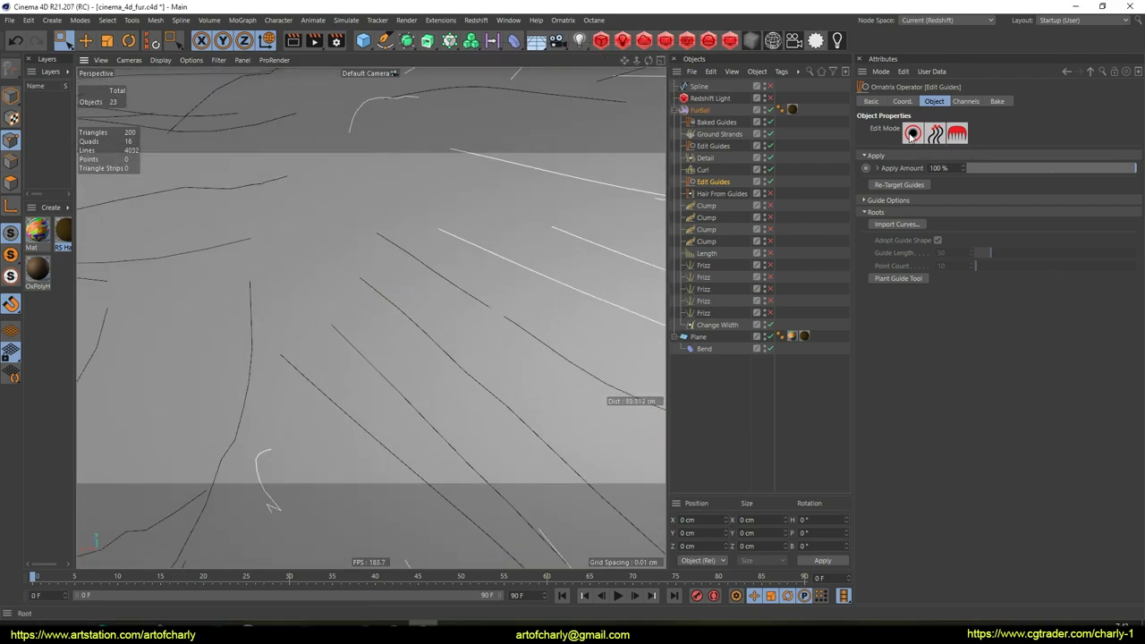
{"action": "left_click", "coordinate": [376, 240]}
{"action": "left_click_drag", "start_coordinate": [363, 272], "coordinate": [335, 329]}
{"action": "mouse_move", "coordinate": [453, 332]}
{"action": "right_mouse_down", "text": "alt"}
{"action": "mouse_move", "coordinate": [449, 380]}
{"action": "mouse_move", "coordinate": [450, 354]}
{"action": "right_mouse_up", "text": "alt"}
{"action": "mouse_move", "coordinate": [519, 327]}
{"action": "left_mouse_down", "text": "alt"}
{"action": "mouse_move", "coordinate": [442, 265]}
{"action": "mouse_move", "coordinate": [501, 251]}
{"action": "left_mouse_up", "text": "alt"}
- In brush editing with Affect Selected Only on, comb the imported guides with the Move brush to follow the surface and neighbouring strands
{"action": "left_click", "coordinate": [957, 133]}
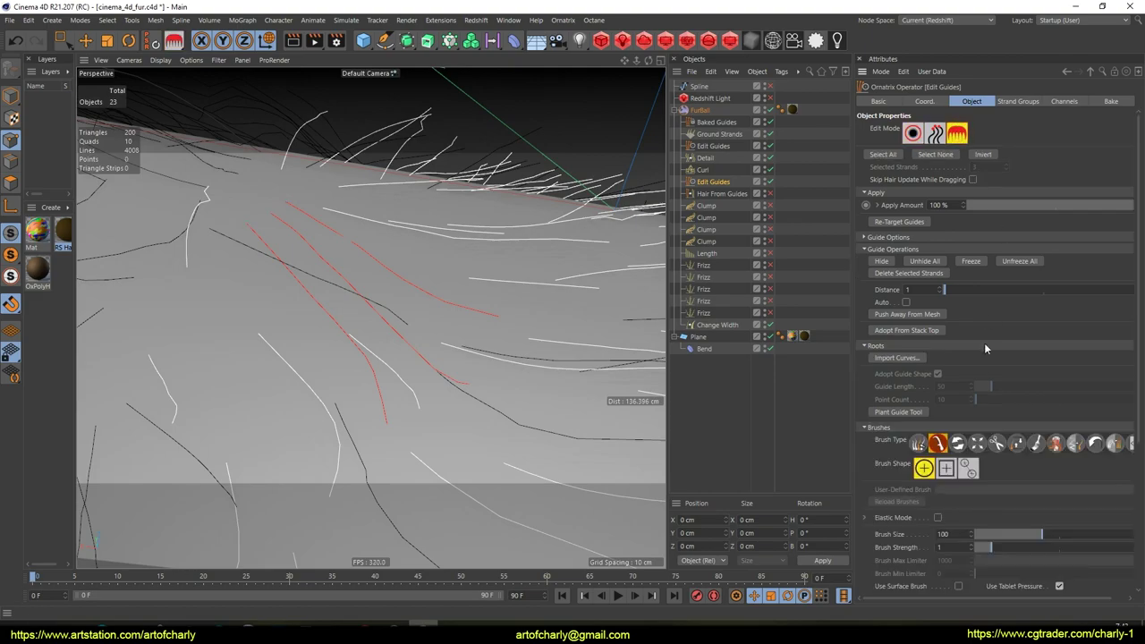
{"action": "scroll", "coordinate": [986, 338], "scroll_direction": "down", "scroll_amount": 5}
{"action": "left_click", "coordinate": [958, 386]}
{"action": "mouse_move", "coordinate": [294, 324]}
{"action": "left_mouse_down", "text": "alt"}
{"action": "mouse_move", "coordinate": [271, 327]}
{"action": "mouse_move", "coordinate": [376, 327]}
{"action": "mouse_move", "coordinate": [417, 271]}
{"action": "mouse_move", "coordinate": [338, 303]}
{"action": "mouse_move", "coordinate": [431, 298]}
{"action": "mouse_move", "coordinate": [388, 295]}
{"action": "left_mouse_up", "text": "alt"}
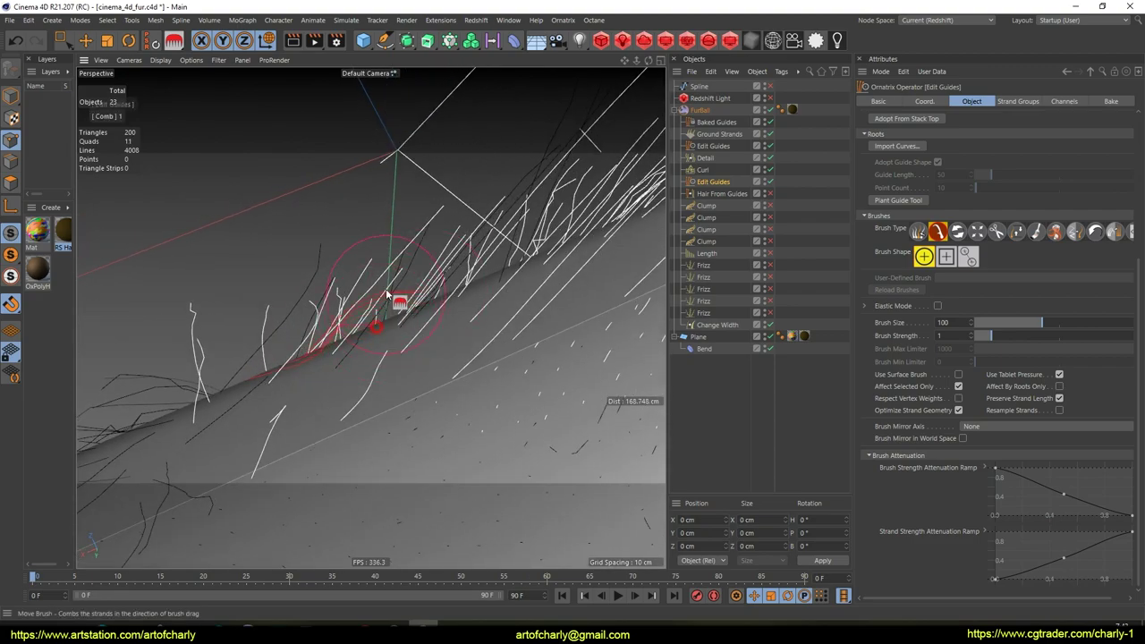
{"action": "mouse_move", "coordinate": [283, 325]}
{"action": "left_mouse_down", "text": "alt"}
{"action": "mouse_move", "coordinate": [358, 488]}
{"action": "mouse_move", "coordinate": [367, 380]}
{"action": "left_mouse_up", "text": "alt"}
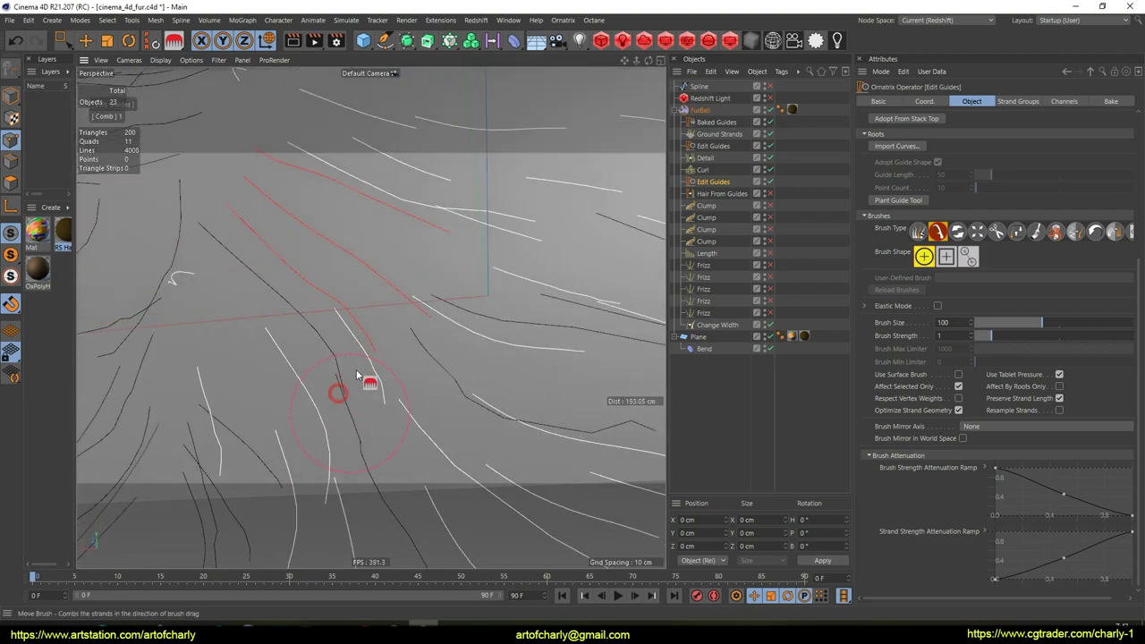
{"action": "mouse_move", "coordinate": [433, 344]}
{"action": "left_mouse_down"}
{"action": "mouse_move", "coordinate": [460, 307]}
{"action": "mouse_move", "coordinate": [409, 179]}
{"action": "mouse_move", "coordinate": [379, 189]}
{"action": "mouse_move", "coordinate": [389, 263]}
{"action": "mouse_move", "coordinate": [366, 409]}
{"action": "mouse_move", "coordinate": [424, 358]}
{"action": "mouse_move", "coordinate": [463, 370]}
{"action": "mouse_move", "coordinate": [384, 304]}
{"action": "left_mouse_up"}
{"action": "left_click_drag", "start_coordinate": [358, 341], "coordinate": [302, 432], "text": "alt"}
- In the c4d_fur.c4d scene, switch the Edit Guides operator to root editing around the parting
{"action": "scroll", "coordinate": [326, 414], "scroll_direction": "up", "scroll_amount": 5}
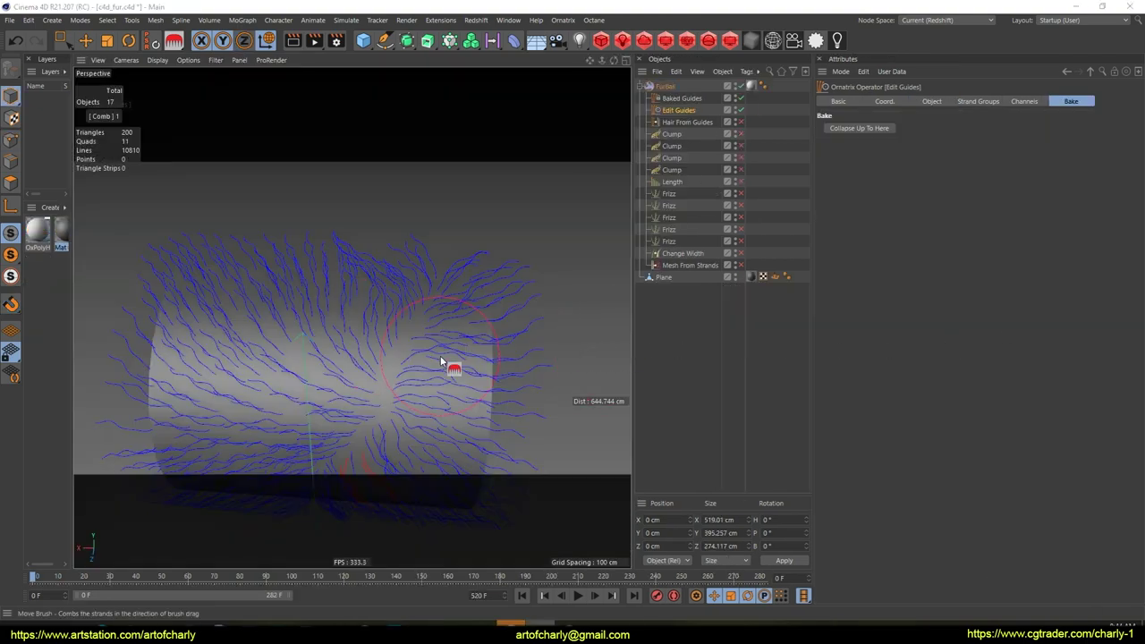
{"action": "middle_click_drag", "start_coordinate": [415, 281], "coordinate": [440, 289], "text": "alt"}
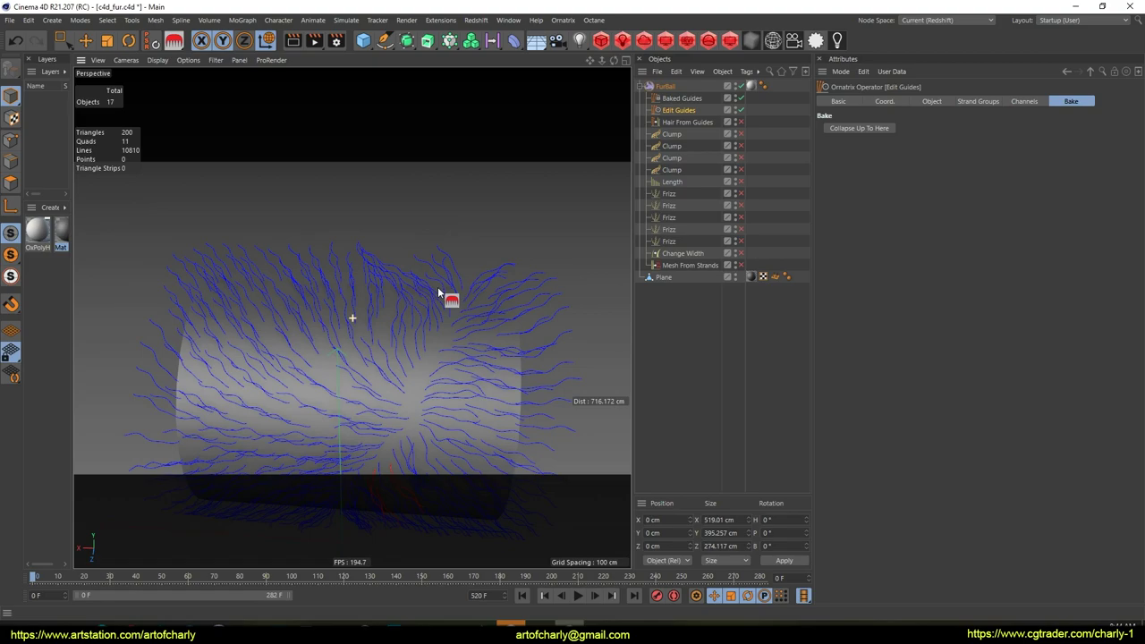
{"action": "key", "text": "ctrl+s"}
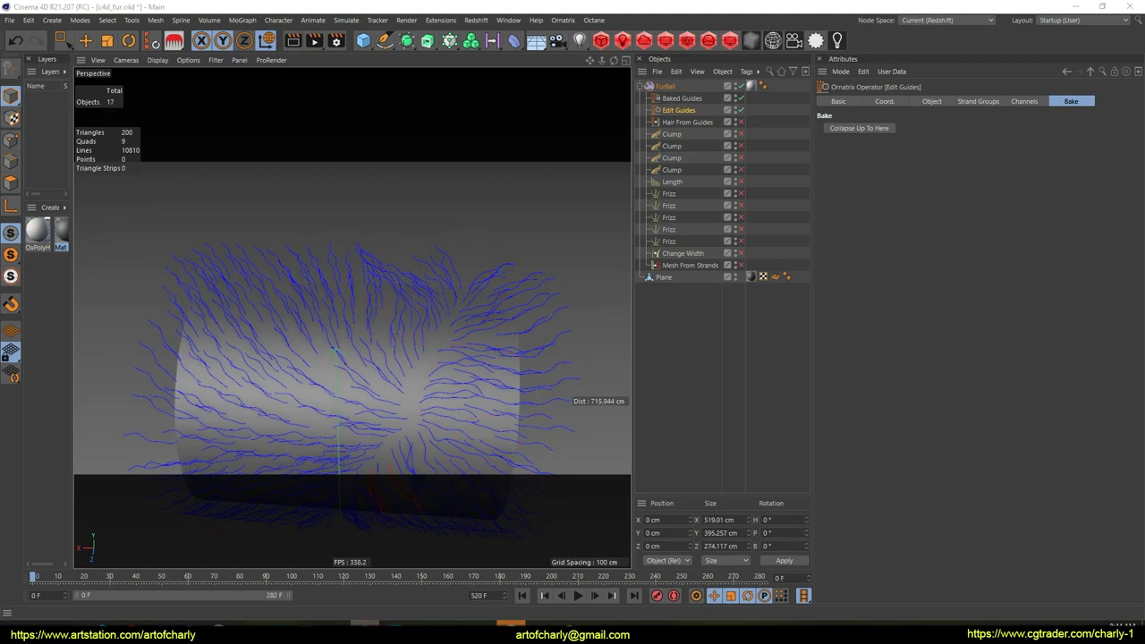
{"action": "mouse_move", "coordinate": [428, 285]}
{"action": "left_mouse_down", "text": "alt"}
{"action": "mouse_move", "coordinate": [415, 287]}
{"action": "mouse_move", "coordinate": [435, 274]}
{"action": "left_mouse_up", "text": "alt"}
{"action": "scroll", "coordinate": [424, 325], "scroll_direction": "up", "scroll_amount": 5}
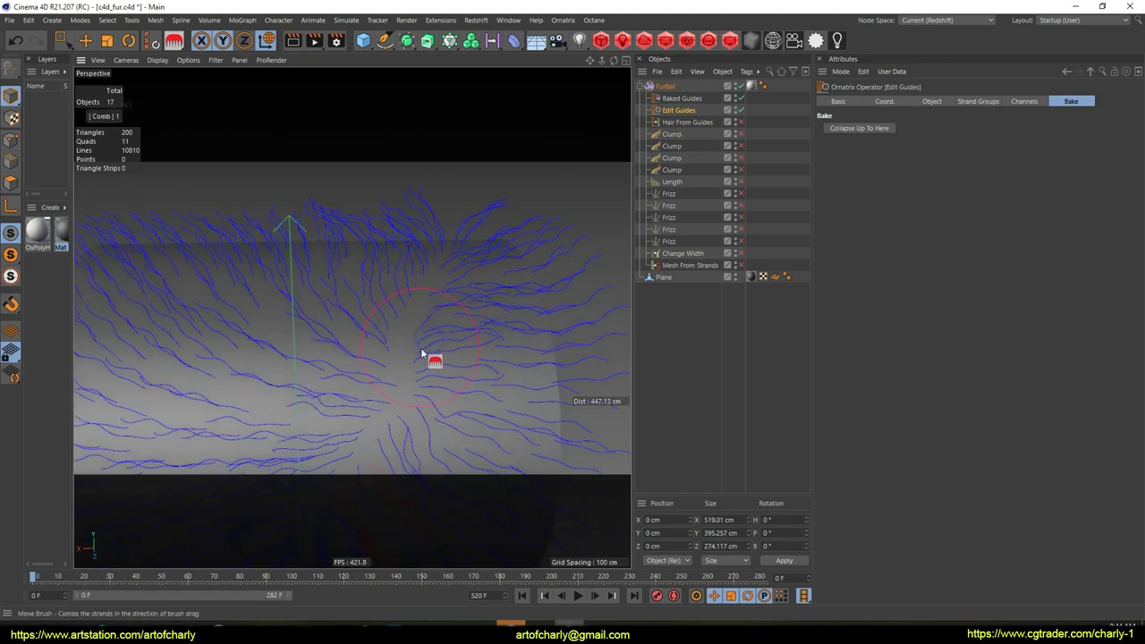
{"action": "middle_click_drag", "start_coordinate": [421, 352], "coordinate": [459, 311], "text": "alt"}
{"action": "left_click_drag", "start_coordinate": [450, 335], "coordinate": [429, 310], "text": "alt"}
{"action": "left_click", "coordinate": [931, 101]}
{"action": "left_click", "coordinate": [873, 138]}
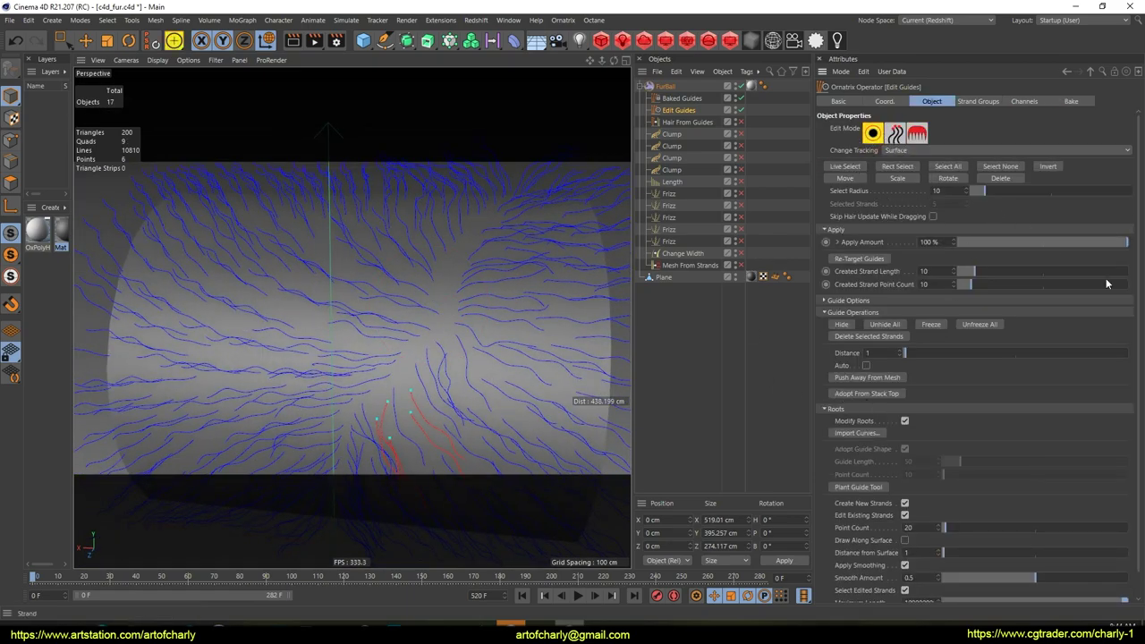
- Draw new guide strands freehand in the bare spots along the parting with the Draw Strands Tool
{"action": "scroll", "coordinate": [1142, 229], "scroll_direction": "down", "scroll_amount": 1}
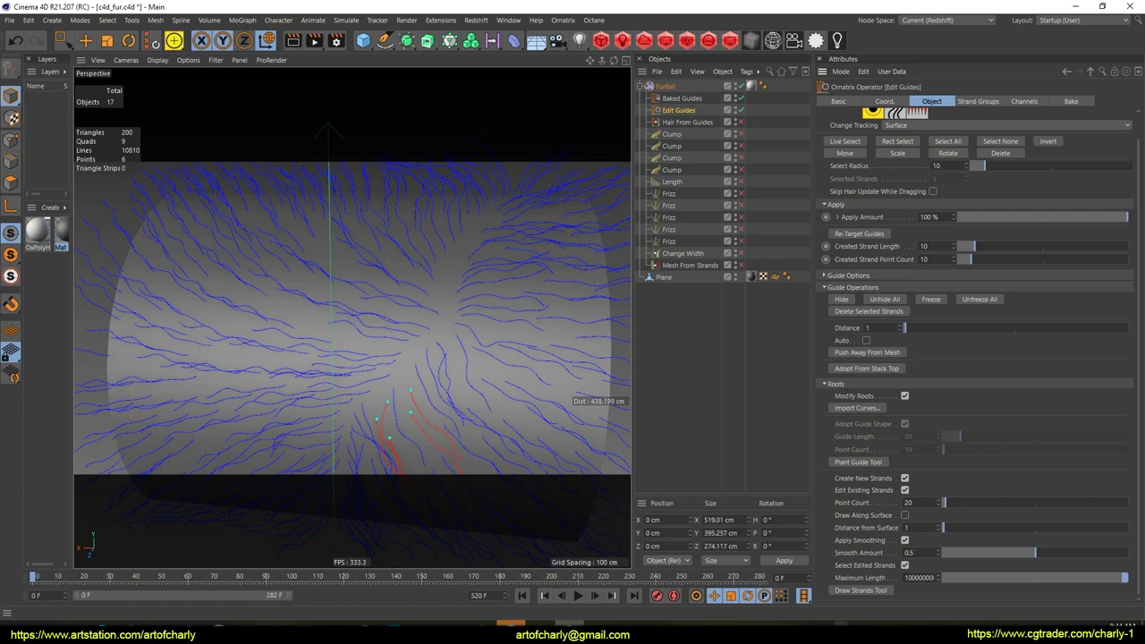
{"action": "left_click_drag", "start_coordinate": [832, 601], "coordinate": [902, 590]}
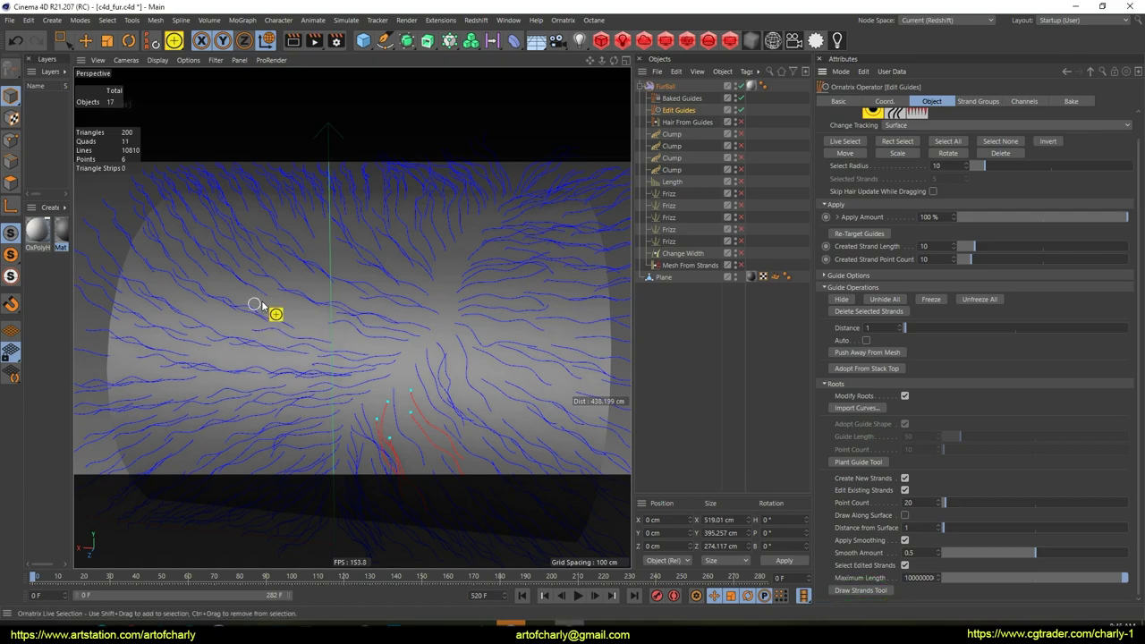
{"action": "left_click_drag", "start_coordinate": [355, 340], "coordinate": [537, 376], "text": "alt"}
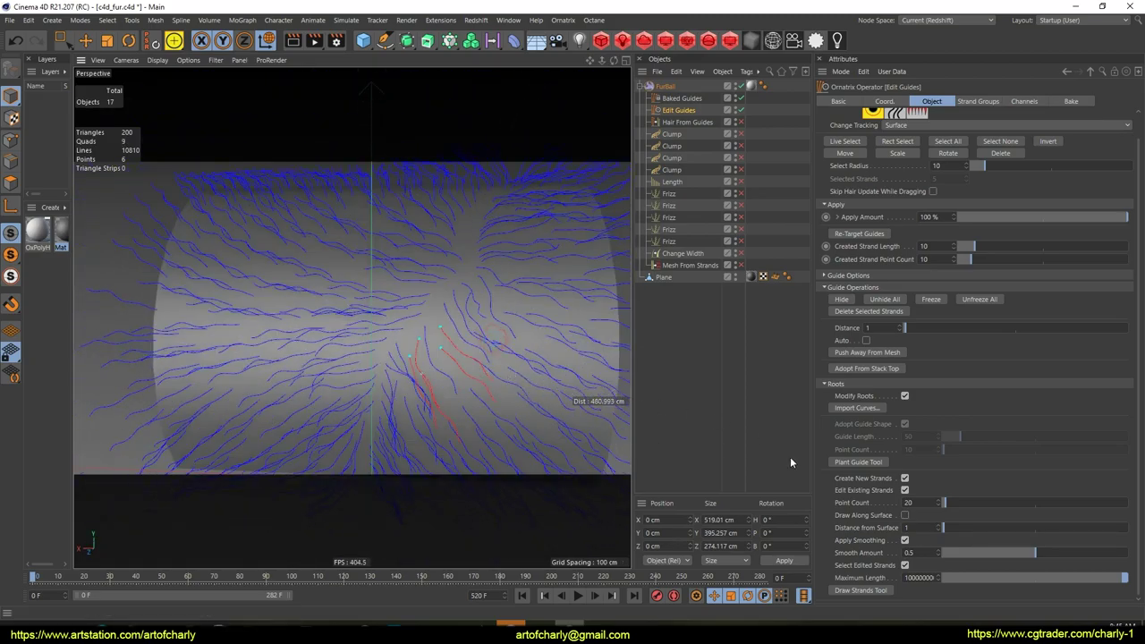
{"action": "left_click", "coordinate": [863, 590]}
{"action": "left_click_drag", "start_coordinate": [422, 435], "coordinate": [458, 381], "text": "alt"}
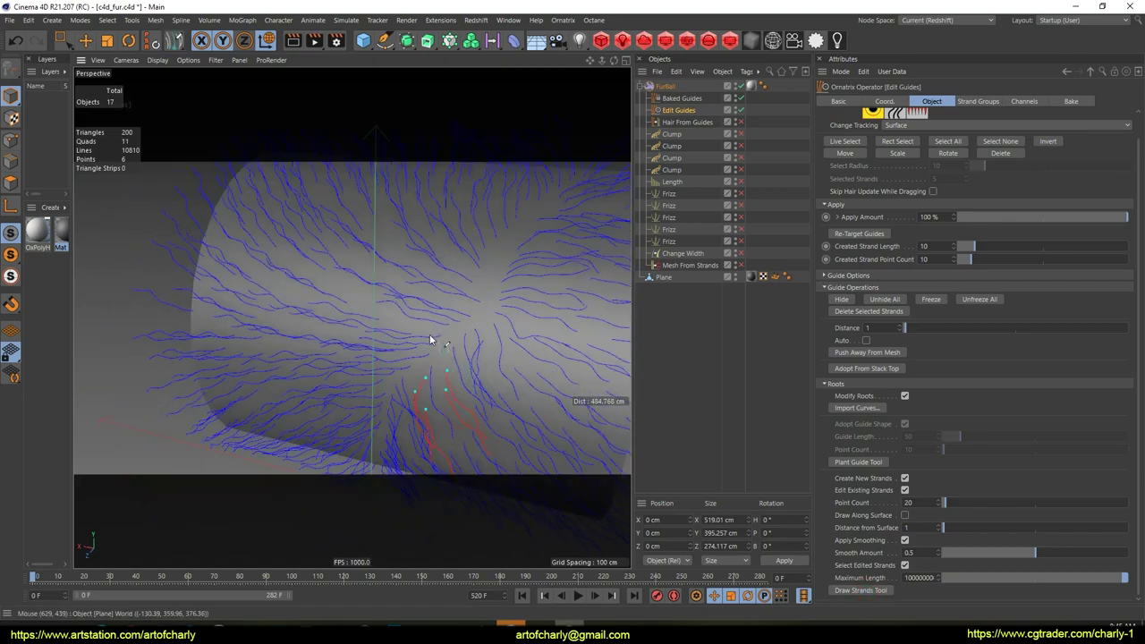
{"action": "left_click_drag", "start_coordinate": [483, 258], "coordinate": [450, 348], "text": "alt"}
{"action": "scroll", "coordinate": [473, 303], "scroll_direction": "up", "scroll_amount": 5}
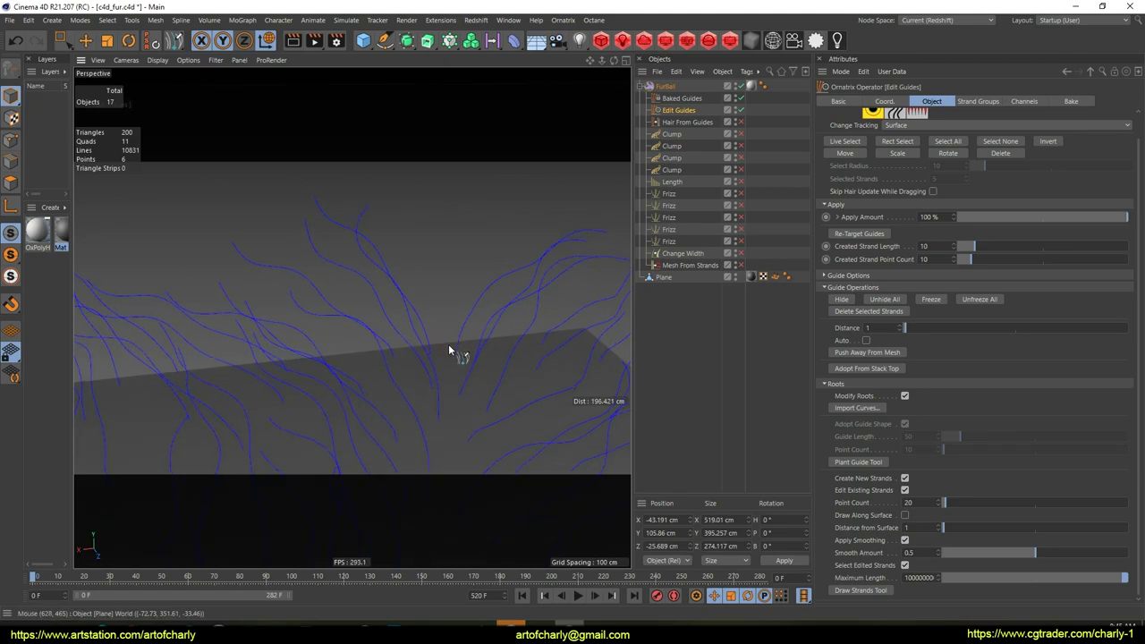
{"action": "left_click_drag", "start_coordinate": [515, 287], "coordinate": [466, 291], "text": "alt"}
{"action": "left_click", "coordinate": [437, 330]}
{"action": "mouse_move", "coordinate": [494, 328]}
{"action": "left_mouse_down", "text": "alt"}
{"action": "mouse_move", "coordinate": [501, 358]}
{"action": "mouse_move", "coordinate": [490, 327]}
{"action": "left_mouse_up", "text": "alt"}
{"action": "scroll", "coordinate": [501, 360], "scroll_direction": "down", "scroll_amount": 5}
{"action": "left_click", "coordinate": [85, 42]}
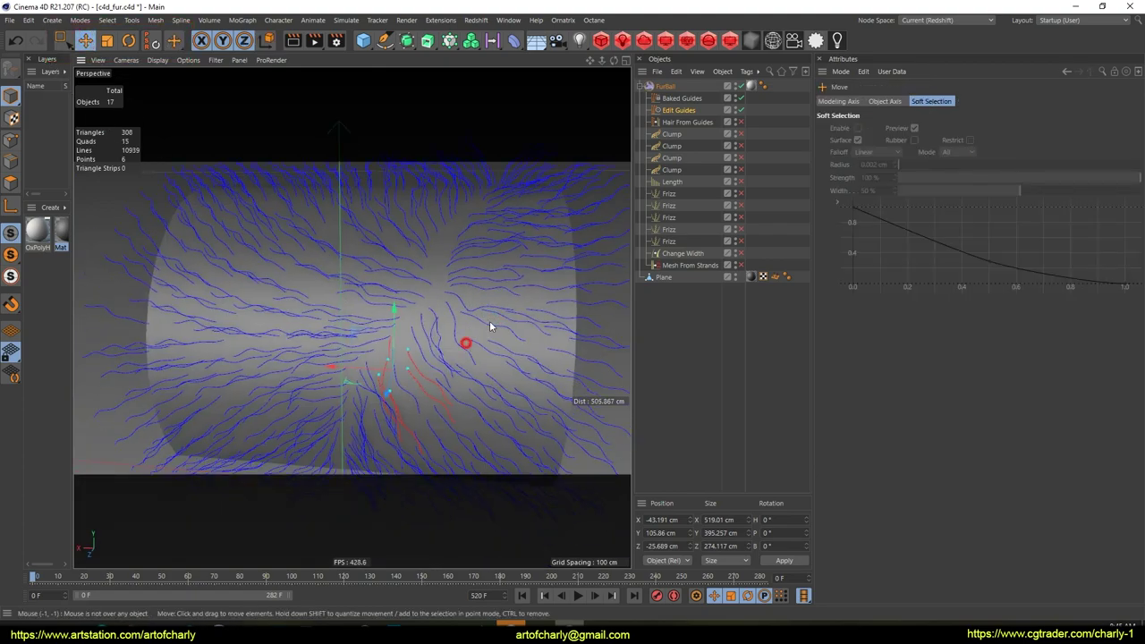
- Activate the PARTING per-strand channel of Edit Guides and view its values on the newly drawn strands
{"action": "left_click_drag", "start_coordinate": [437, 351], "coordinate": [525, 293], "text": "alt"}
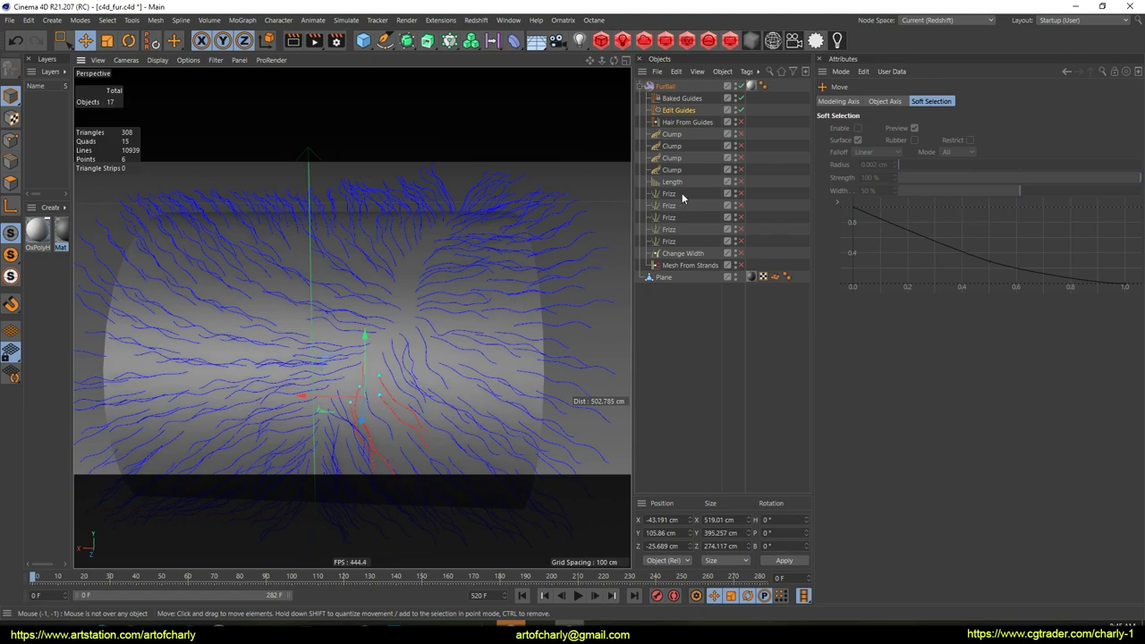
{"action": "left_click", "coordinate": [682, 110]}
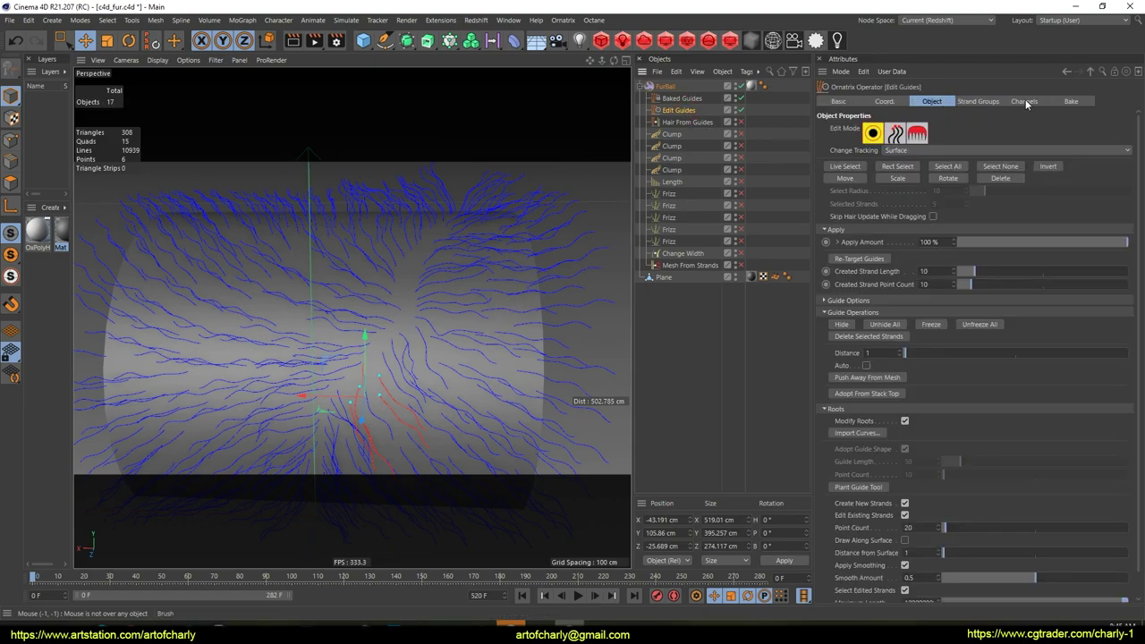
{"action": "left_click", "coordinate": [1025, 102]}
{"action": "left_click", "coordinate": [893, 149]}
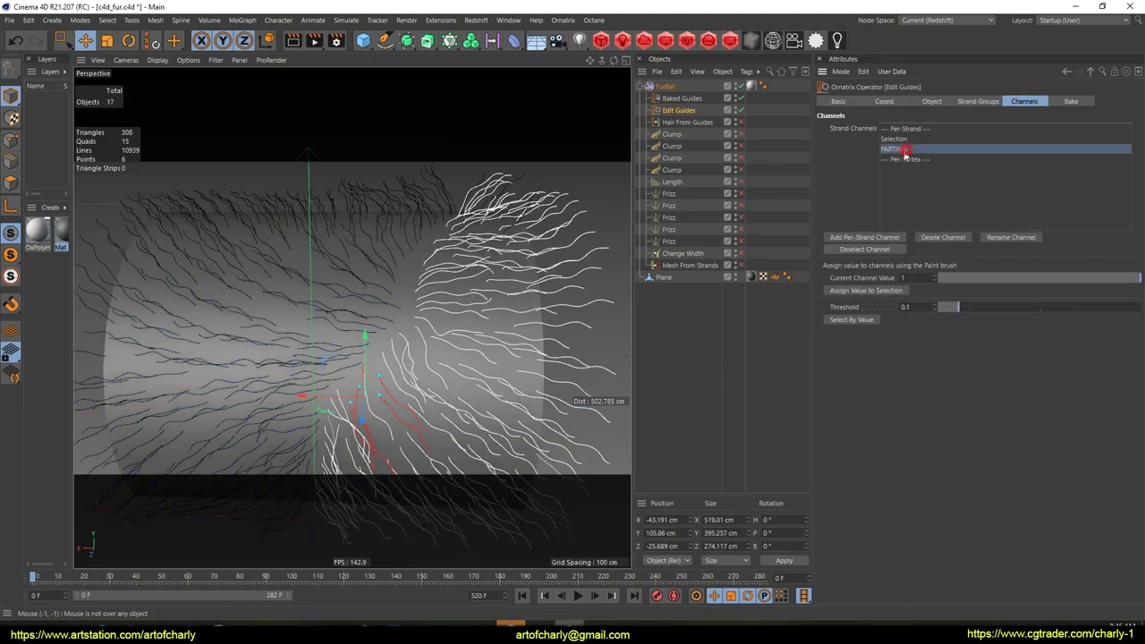
{"action": "left_click_drag", "start_coordinate": [473, 307], "coordinate": [500, 260], "text": "alt"}
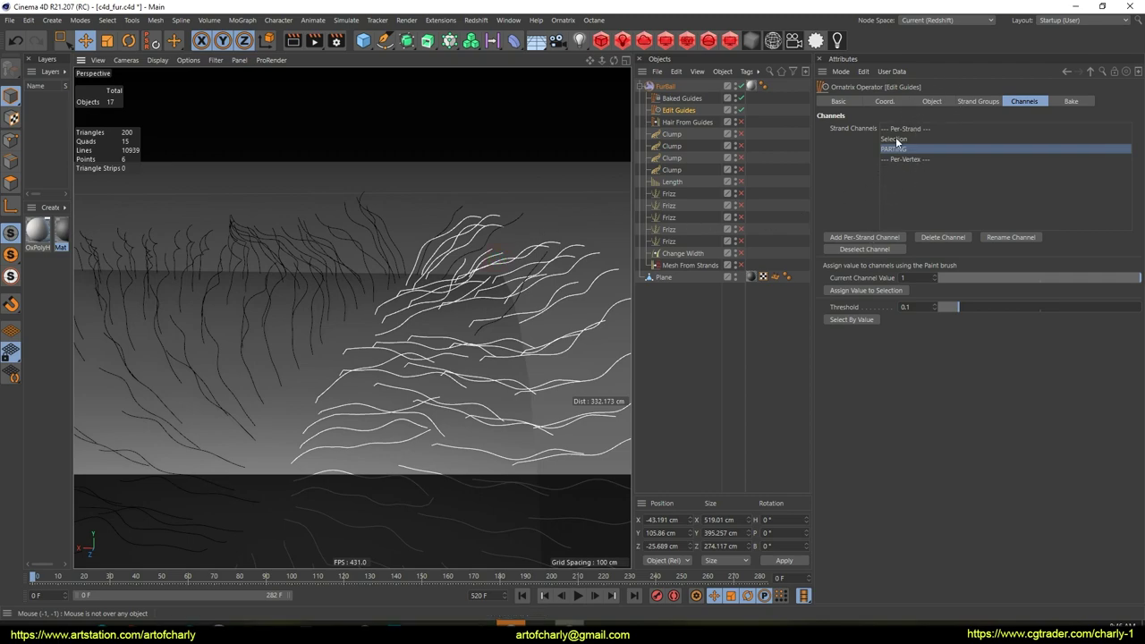
- Paint the unassigned new strands on the white side of the parting into the PARTING channel with the Paint brush at strength 10
{"action": "left_click", "coordinate": [931, 101]}
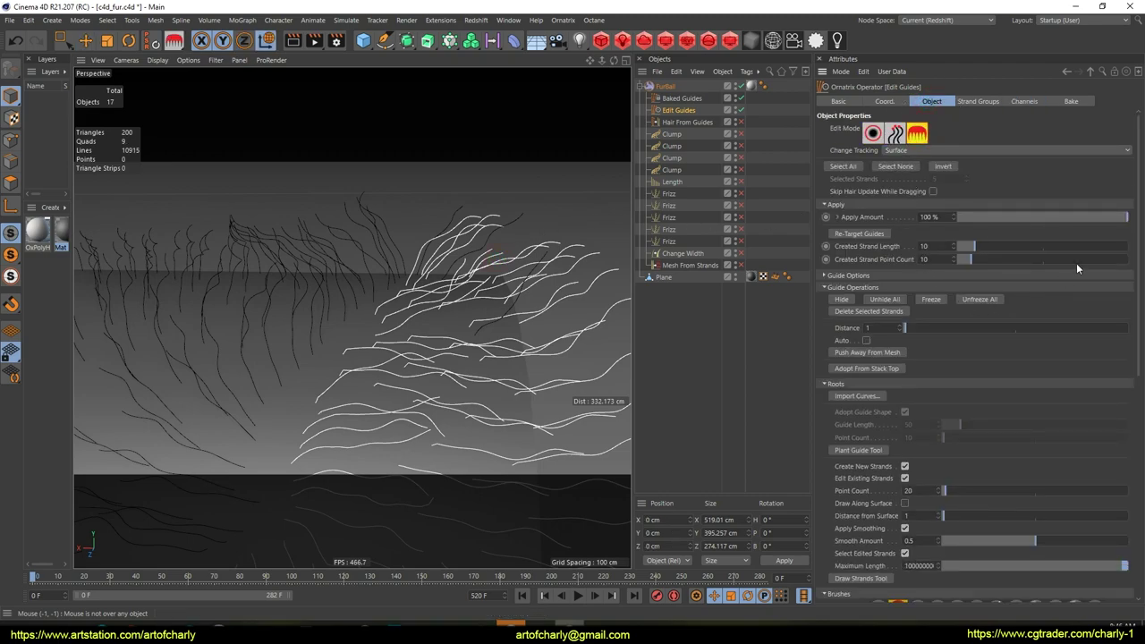
{"action": "scroll", "coordinate": [1029, 313], "scroll_direction": "down", "scroll_amount": 5}
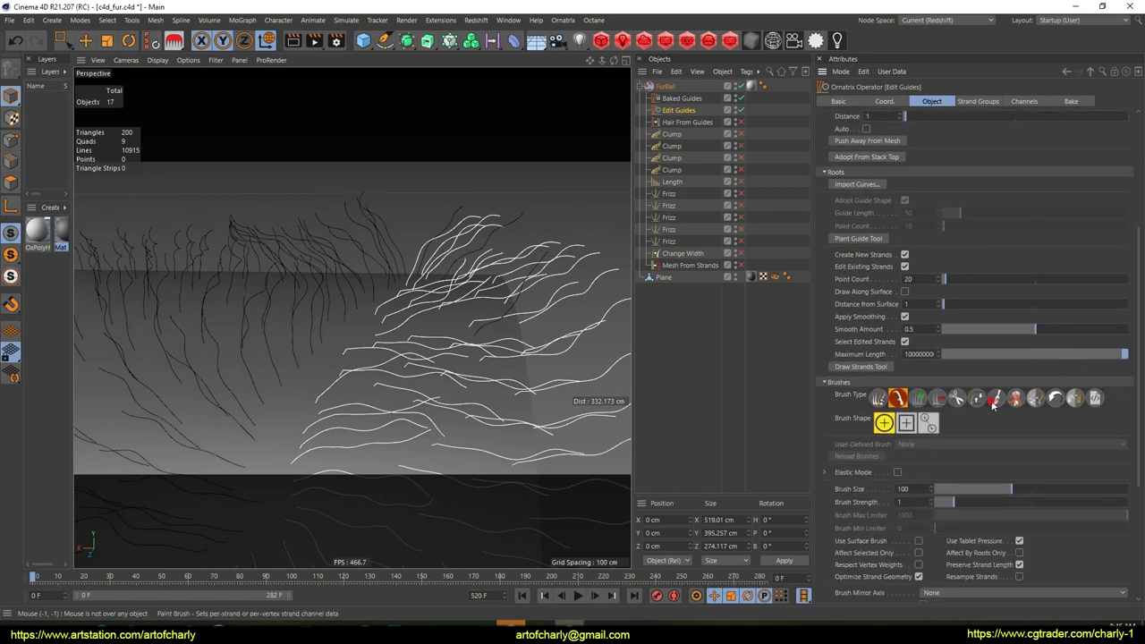
{"action": "left_click", "coordinate": [996, 397]}
{"action": "mouse_move", "coordinate": [504, 310]}
{"action": "left_mouse_down", "text": "alt"}
{"action": "mouse_move", "coordinate": [525, 354]}
{"action": "mouse_move", "coordinate": [522, 387]}
{"action": "left_mouse_up", "text": "alt"}
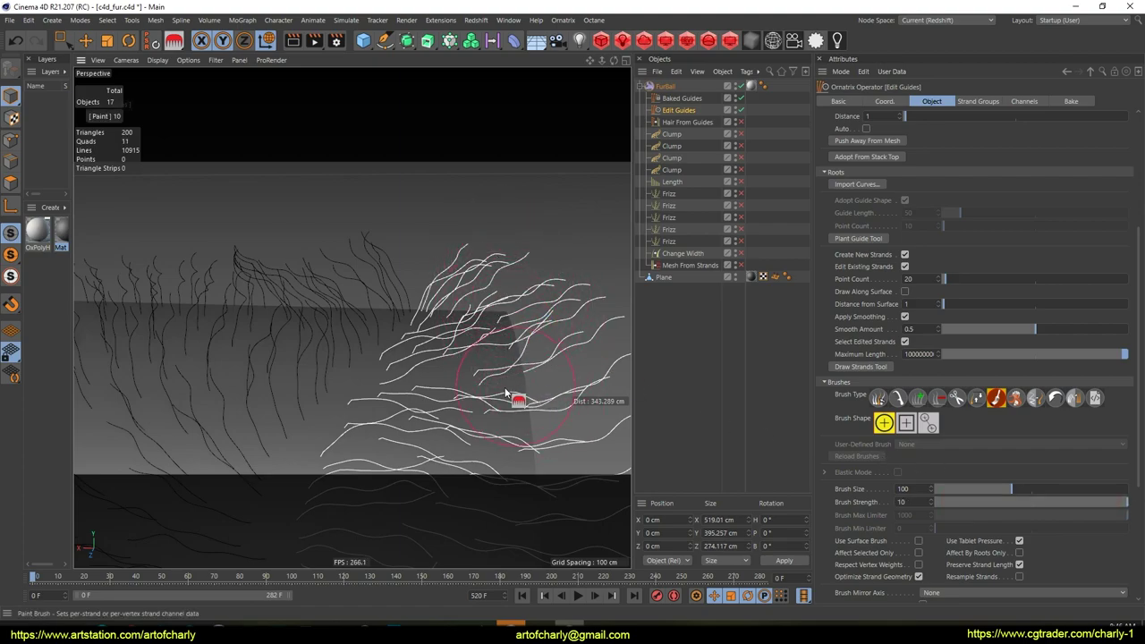
{"action": "right_click_drag", "start_coordinate": [493, 408], "coordinate": [511, 440], "text": "alt"}
{"action": "left_click_drag", "start_coordinate": [511, 440], "coordinate": [527, 347], "text": "alt"}
{"action": "right_click_drag", "start_coordinate": [527, 347], "coordinate": [532, 342], "text": "alt"}
{"action": "left_click_drag", "start_coordinate": [531, 334], "coordinate": [539, 304], "text": "alt"}
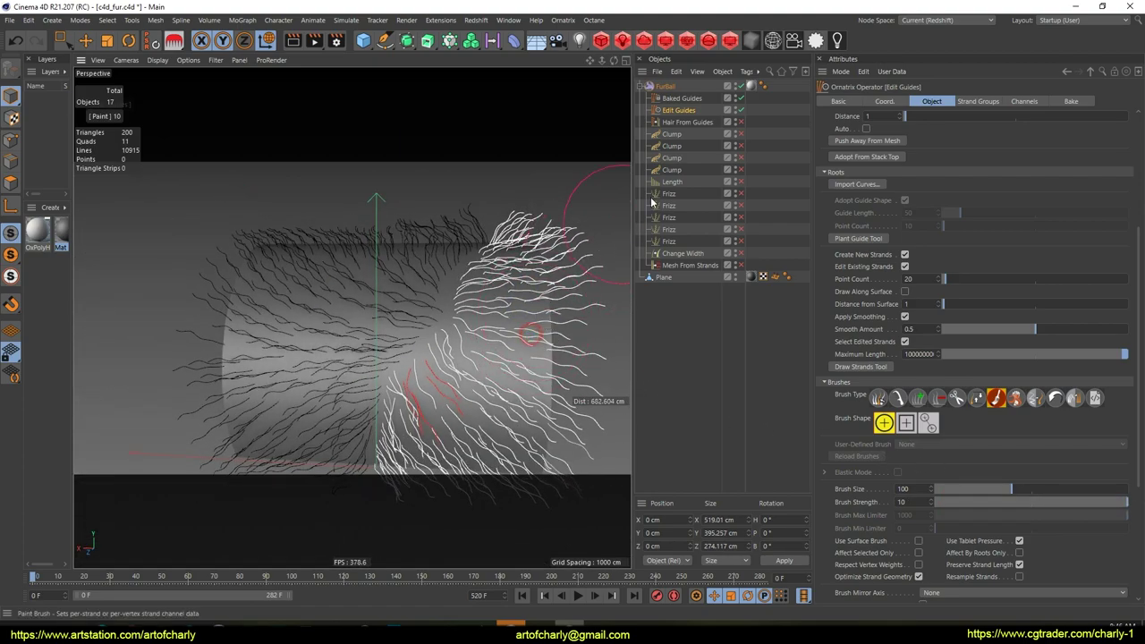
- Enable the Hair From Guides operator and display its fur at full render count over the parting
{"action": "left_click", "coordinate": [694, 122]}
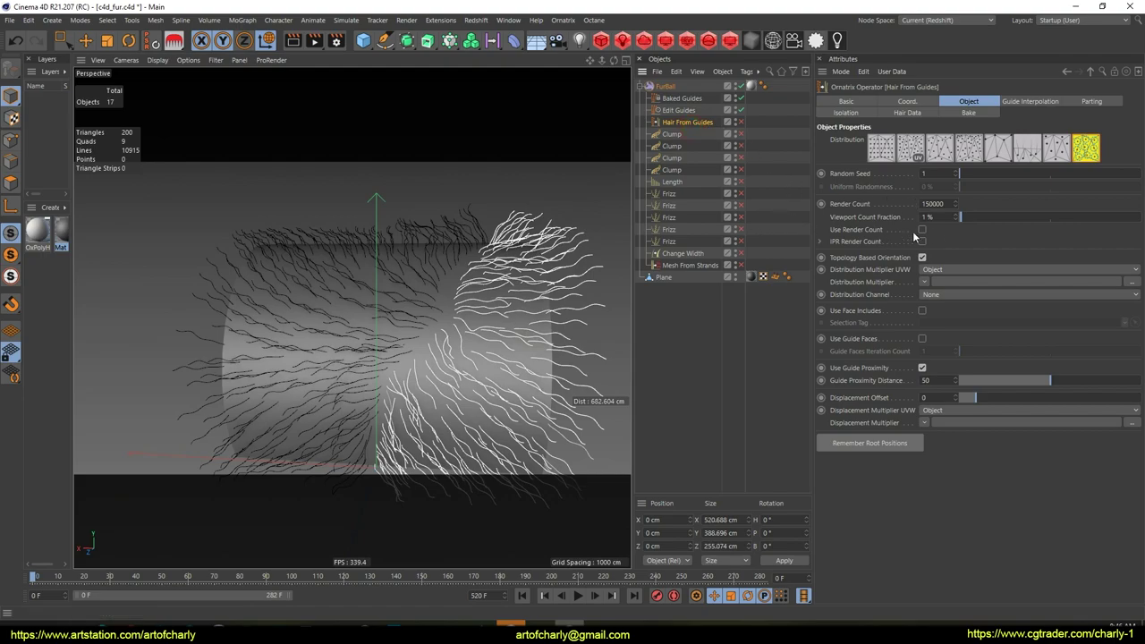
{"action": "left_click", "coordinate": [741, 122]}
{"action": "left_click_drag", "start_coordinate": [511, 314], "coordinate": [467, 322], "text": "alt"}
- Set the Hair From Guides Partings Channel to None and turn off Use Render Count
{"action": "left_click", "coordinate": [1095, 102]}
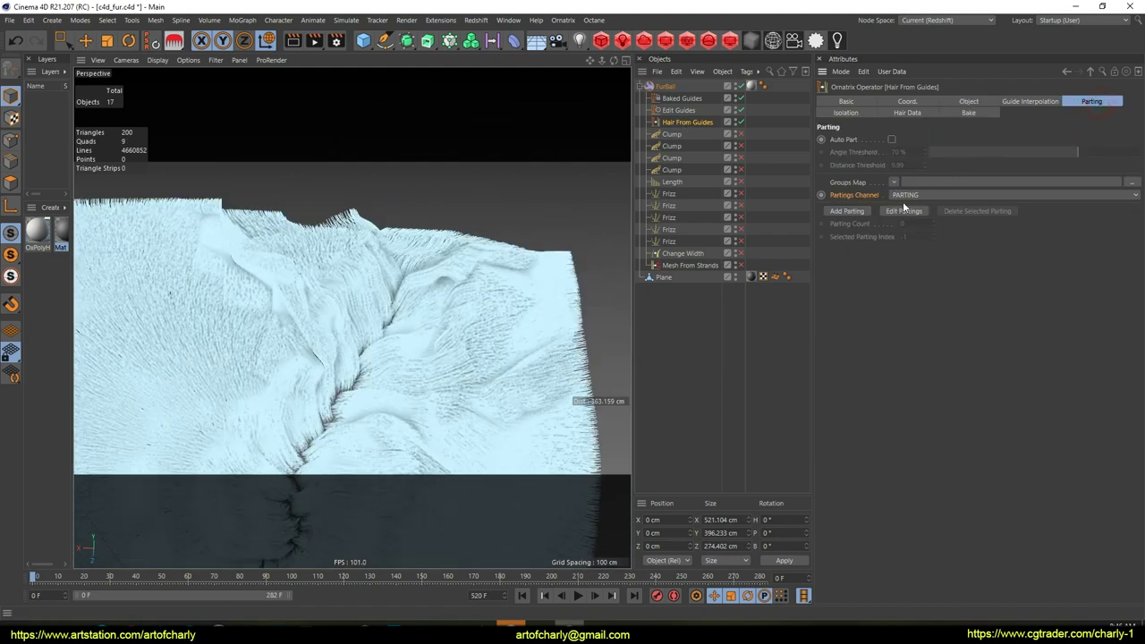
{"action": "left_click", "coordinate": [932, 196]}
{"action": "left_click", "coordinate": [933, 195]}
{"action": "left_click", "coordinate": [934, 195]}
{"action": "left_click", "coordinate": [928, 209]}
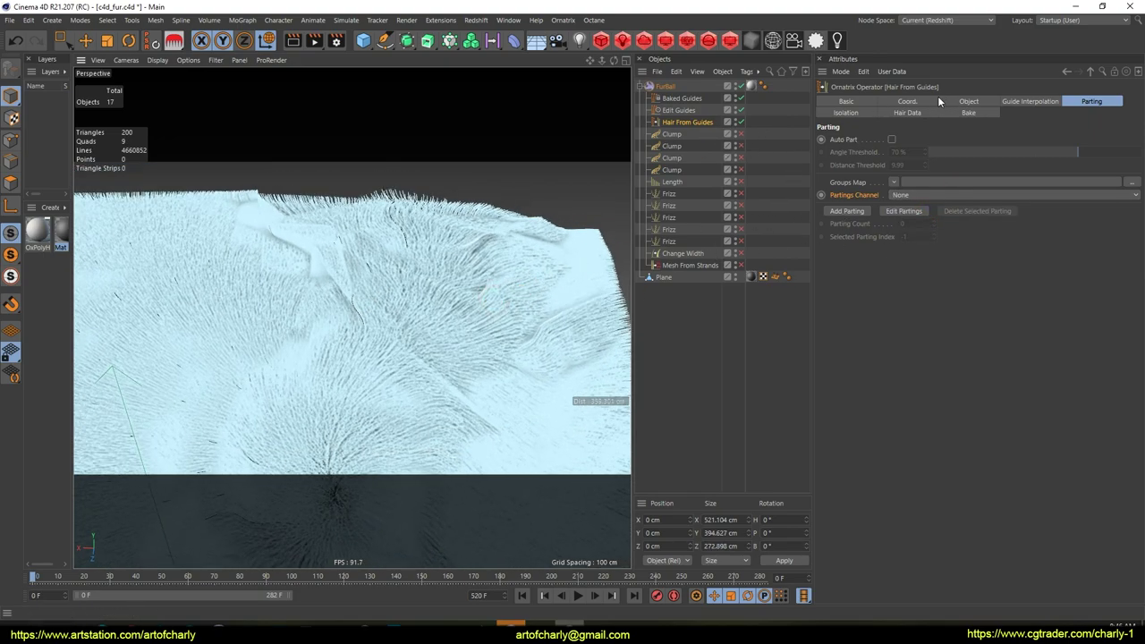
{"action": "left_click", "coordinate": [970, 102]}
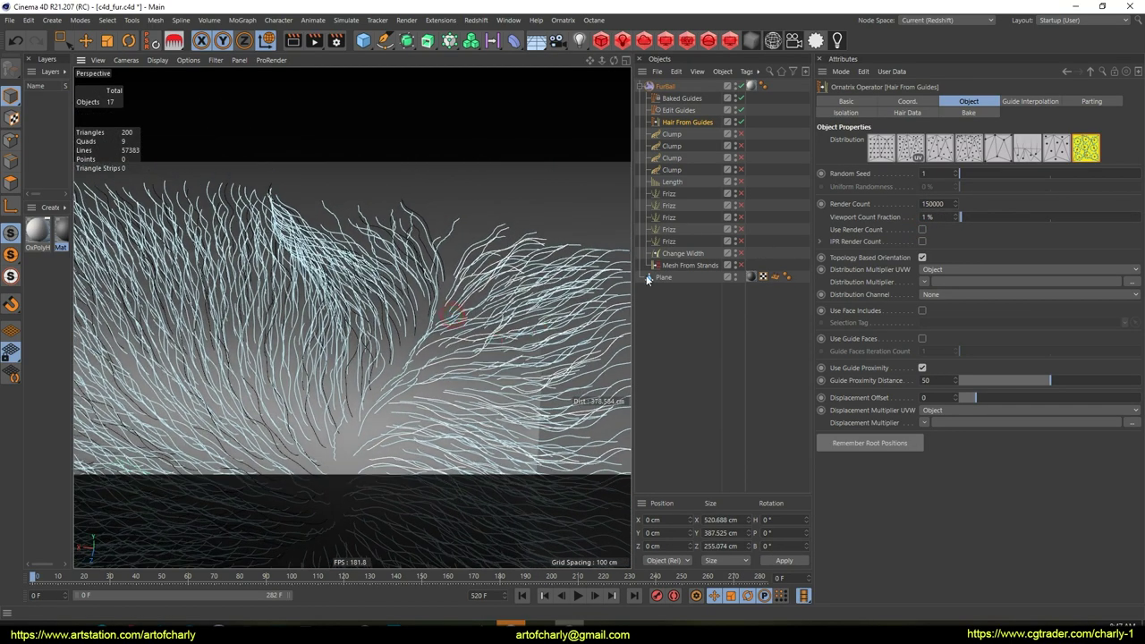
- Draw connected partings along the whole diagonal parting line across the bent plane with Add Parting
{"action": "left_click", "coordinate": [1095, 102]}
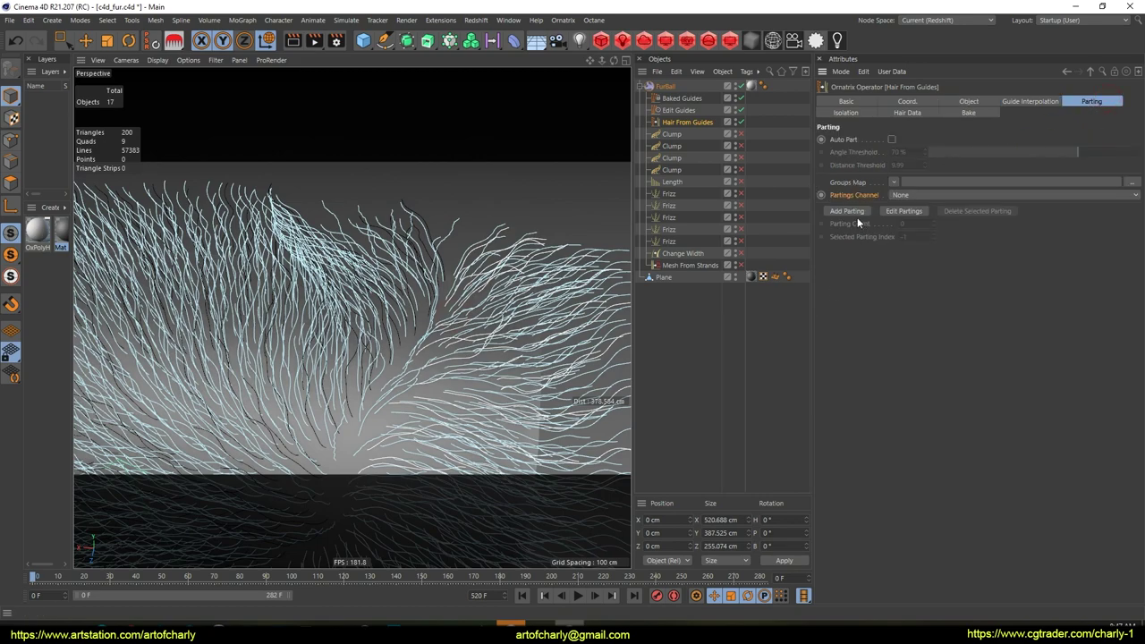
{"action": "left_click", "coordinate": [834, 216]}
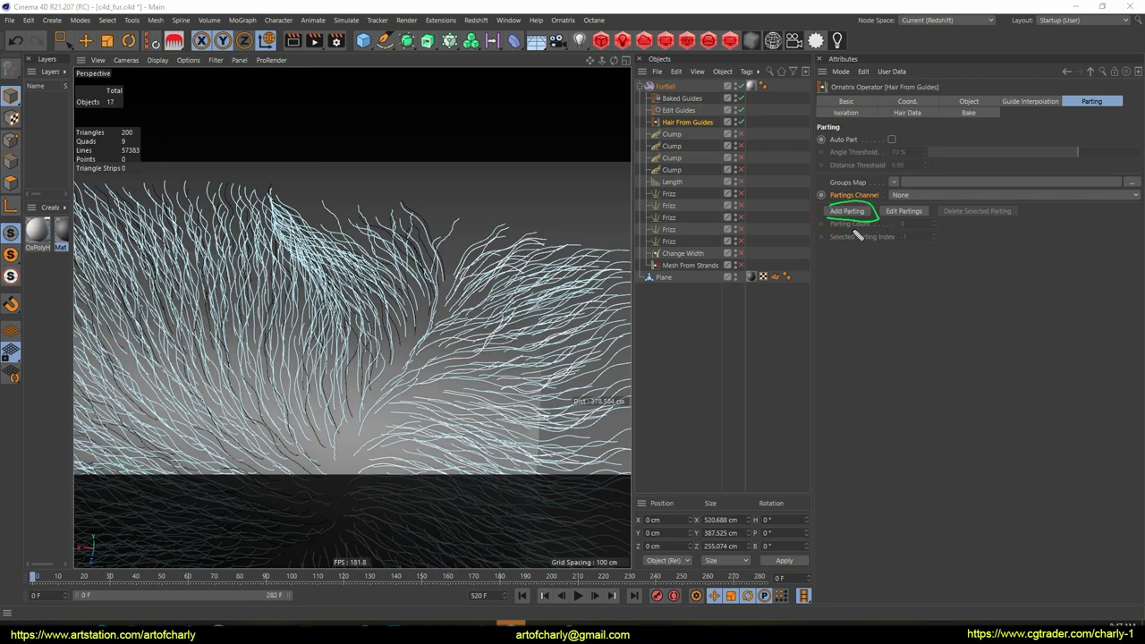
{"action": "left_click_drag", "start_coordinate": [500, 340], "coordinate": [468, 306]}
{"action": "mouse_move", "coordinate": [435, 345]}
{"action": "left_mouse_down"}
{"action": "mouse_move", "coordinate": [471, 286]}
{"action": "mouse_move", "coordinate": [484, 218]}
{"action": "left_mouse_up"}
{"action": "left_click_drag", "start_coordinate": [439, 319], "coordinate": [445, 298], "text": "alt"}
{"action": "mouse_move", "coordinate": [472, 243]}
{"action": "left_mouse_down"}
{"action": "mouse_move", "coordinate": [426, 333]}
{"action": "mouse_move", "coordinate": [441, 303]}
{"action": "left_mouse_up"}
{"action": "mouse_move", "coordinate": [463, 211]}
{"action": "left_mouse_down"}
{"action": "mouse_move", "coordinate": [425, 318]}
{"action": "mouse_move", "coordinate": [443, 311]}
{"action": "mouse_move", "coordinate": [431, 300]}
{"action": "mouse_move", "coordinate": [415, 361]}
{"action": "mouse_move", "coordinate": [435, 296]}
{"action": "mouse_move", "coordinate": [418, 332]}
{"action": "mouse_move", "coordinate": [469, 302]}
{"action": "mouse_move", "coordinate": [439, 320]}
{"action": "left_mouse_up"}
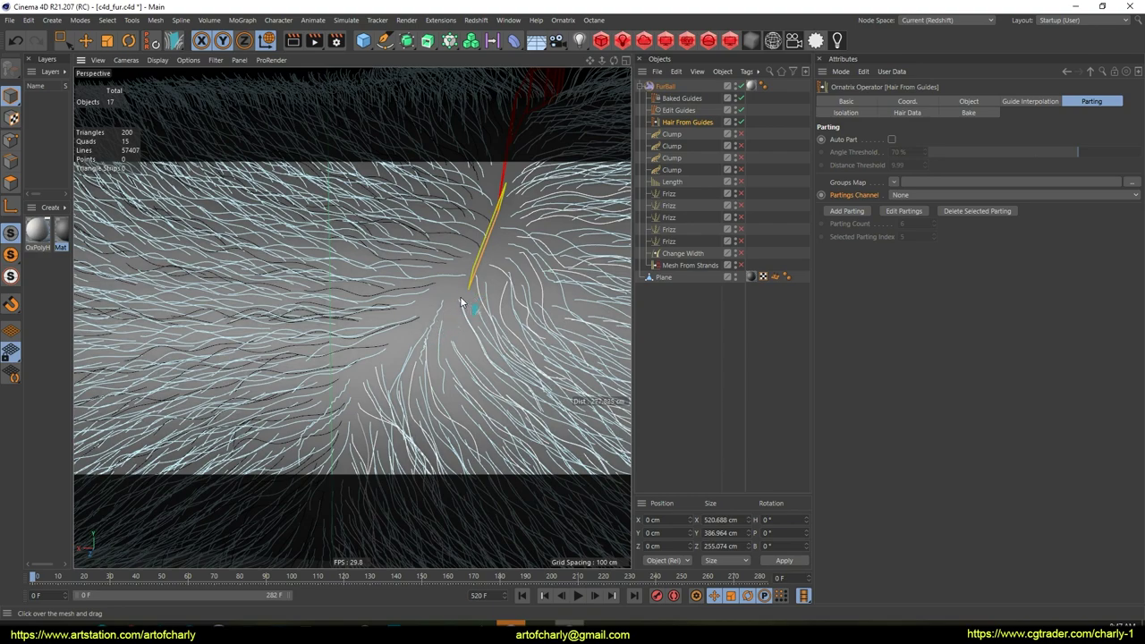
{"action": "mouse_move", "coordinate": [446, 308]}
{"action": "left_mouse_down"}
{"action": "mouse_move", "coordinate": [422, 335]}
{"action": "mouse_move", "coordinate": [449, 291]}
{"action": "mouse_move", "coordinate": [431, 277]}
{"action": "mouse_move", "coordinate": [422, 317]}
{"action": "mouse_move", "coordinate": [435, 307]}
{"action": "mouse_move", "coordinate": [416, 292]}
{"action": "mouse_move", "coordinate": [435, 301]}
{"action": "mouse_move", "coordinate": [417, 322]}
{"action": "mouse_move", "coordinate": [412, 363]}
{"action": "left_mouse_up"}
{"action": "left_click_drag", "start_coordinate": [413, 362], "coordinate": [428, 283], "text": "alt"}
{"action": "mouse_move", "coordinate": [427, 282]}
{"action": "left_mouse_down"}
{"action": "mouse_move", "coordinate": [433, 343]}
{"action": "mouse_move", "coordinate": [528, 283]}
{"action": "left_mouse_up"}
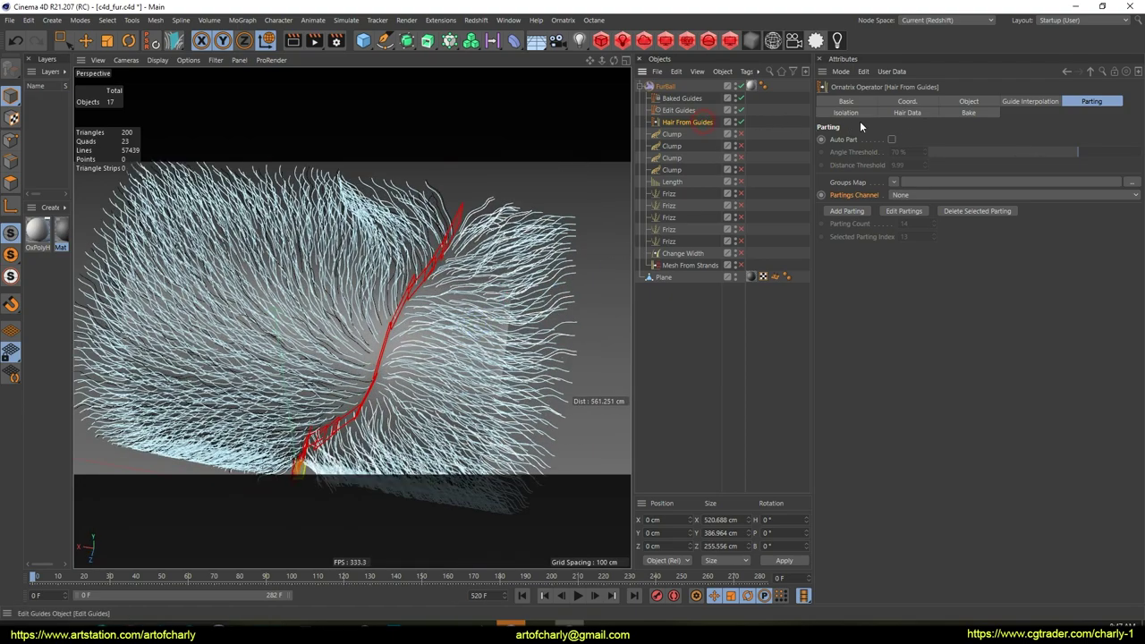
- Turn on Use Render Count for Hair From Guides and inspect the full fur along the drawn partings
{"action": "left_click", "coordinate": [969, 101]}
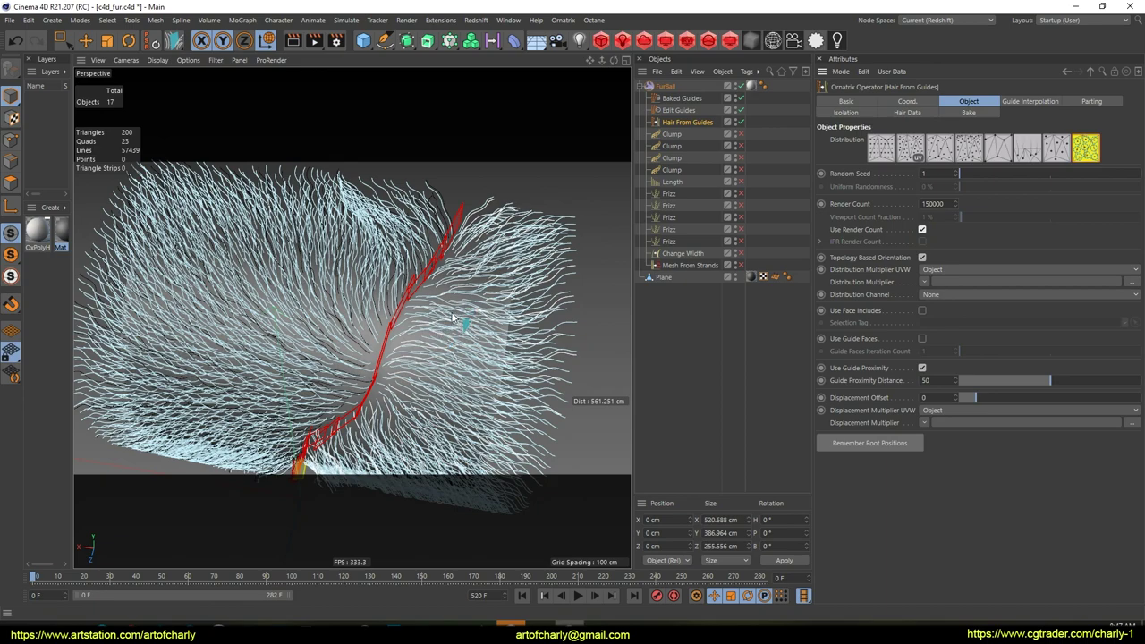
{"action": "left_click_drag", "start_coordinate": [452, 318], "coordinate": [477, 274], "text": "alt"}
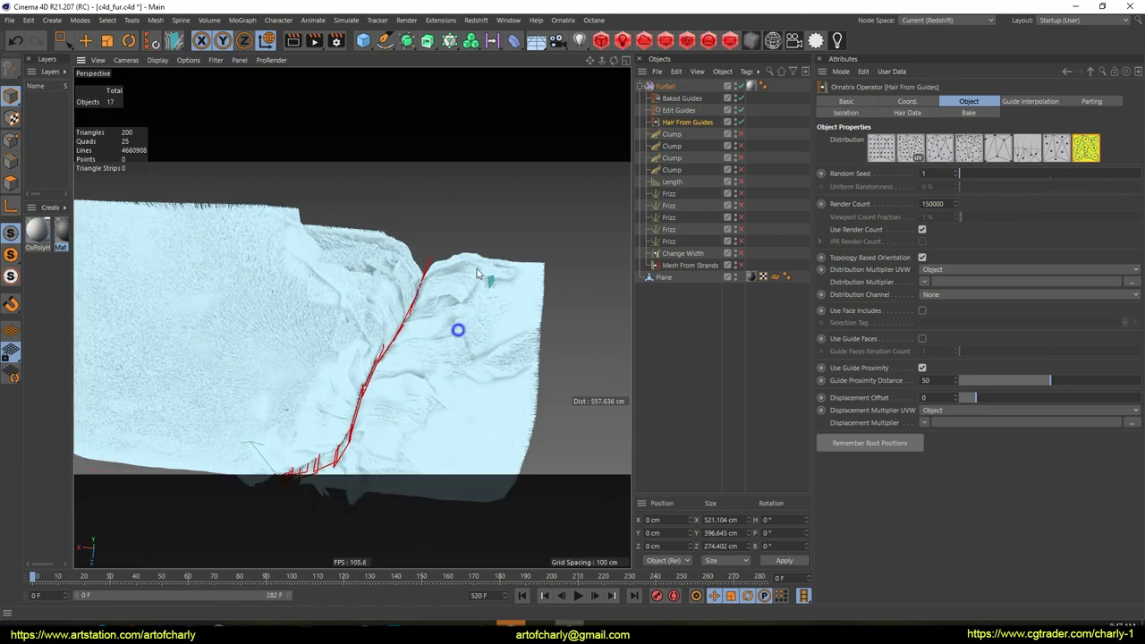
{"action": "right_click_drag", "start_coordinate": [477, 274], "coordinate": [486, 325], "text": "alt"}
{"action": "left_click_drag", "start_coordinate": [486, 324], "coordinate": [515, 288], "text": "alt"}
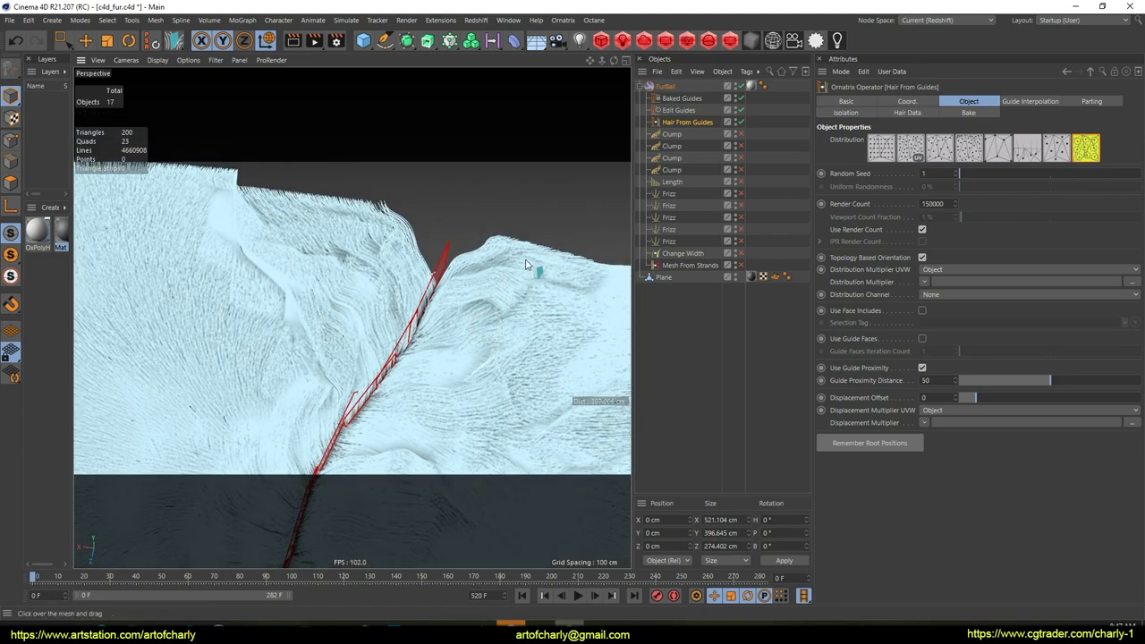
- Leave the parting tool, open the first Clump operator's settings and examine the parting line in the full fur
{"action": "left_click", "coordinate": [85, 42]}
{"action": "left_click", "coordinate": [672, 135]}
{"action": "left_click_drag", "start_coordinate": [457, 291], "coordinate": [488, 269], "text": "alt"}
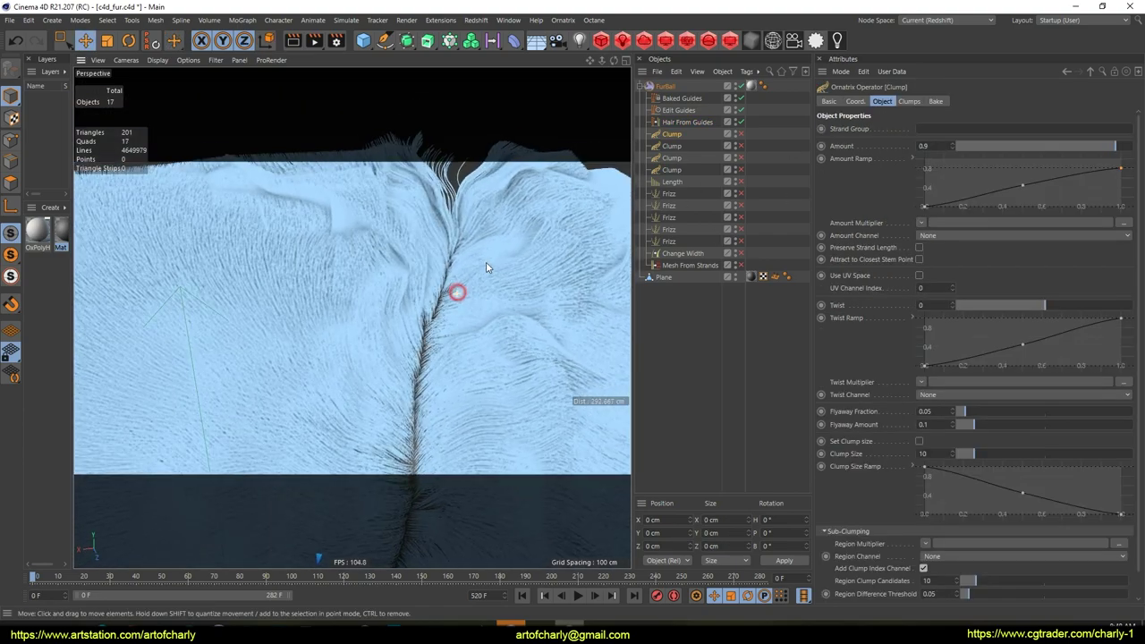
{"action": "right_click_drag", "start_coordinate": [489, 268], "coordinate": [478, 253], "text": "alt"}
{"action": "left_click_drag", "start_coordinate": [465, 298], "coordinate": [428, 264], "text": "alt"}
{"action": "left_click_drag", "start_coordinate": [484, 298], "coordinate": [474, 320], "text": "alt"}
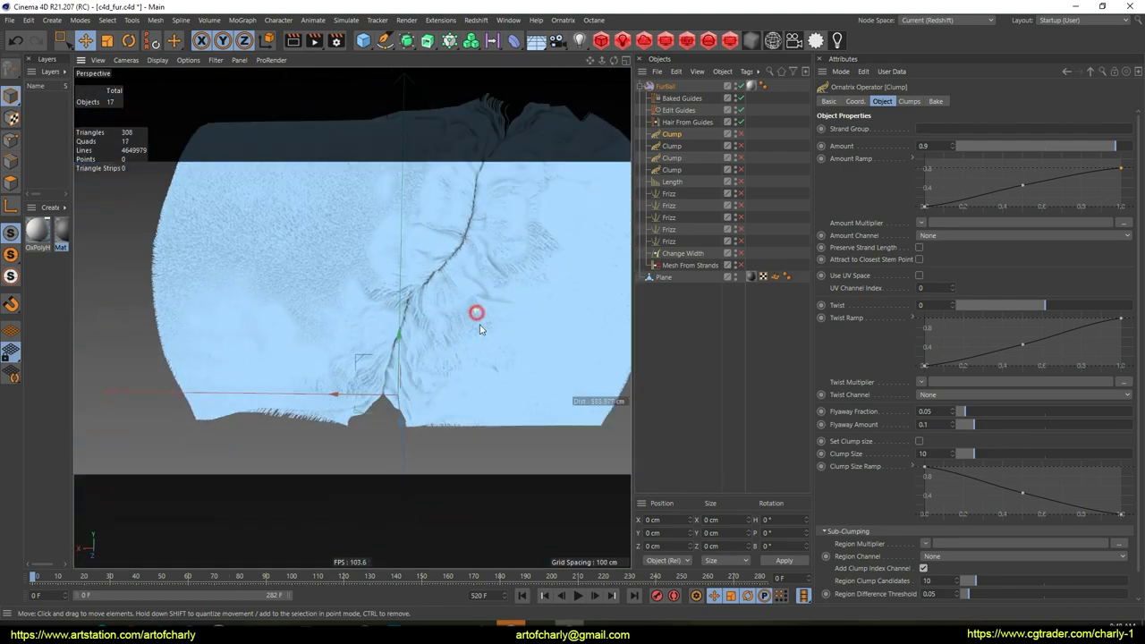